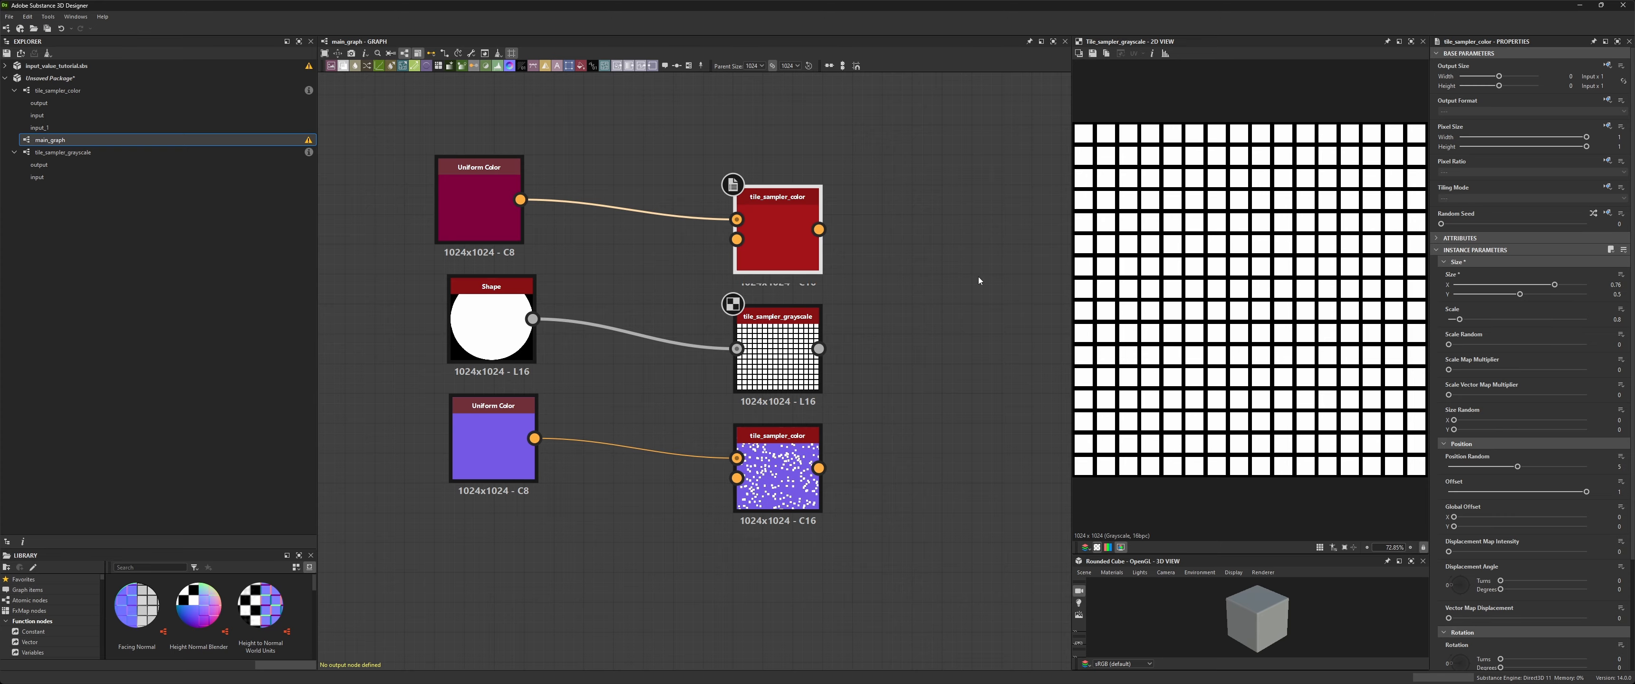
- Adjust the tile sampler's Size slider and preview the color and grayscale tile sampler outputs
drag(1554, 285, 1472, 295)
click(788, 450)
double_click(782, 467)
double_click(782, 234)
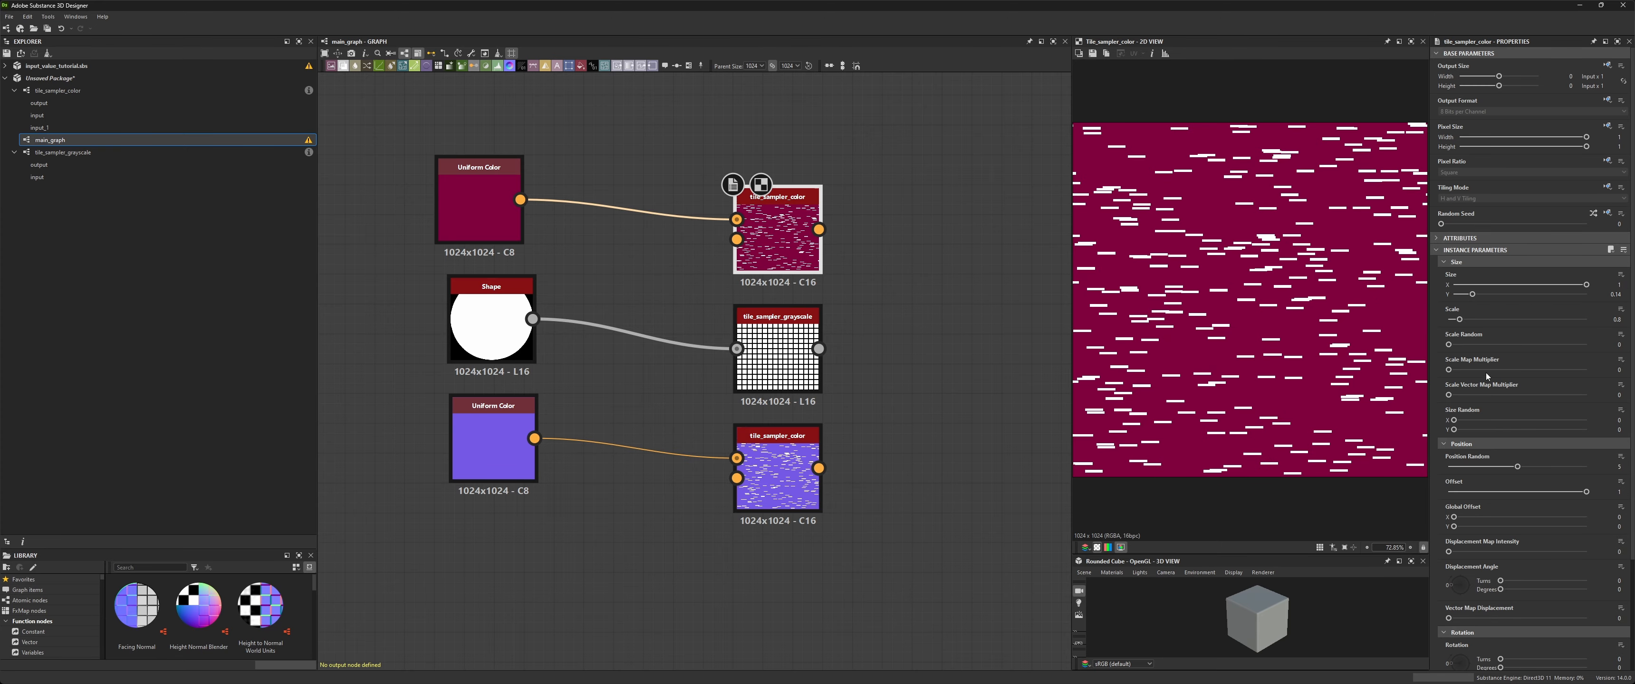
- Set the lower color tile sampler's Offset to its maximum while previewing the sampler nodes
double_click(781, 457)
scroll(1523, 381, down, 3)
drag(1454, 383, 1587, 383)
double_click(781, 228)
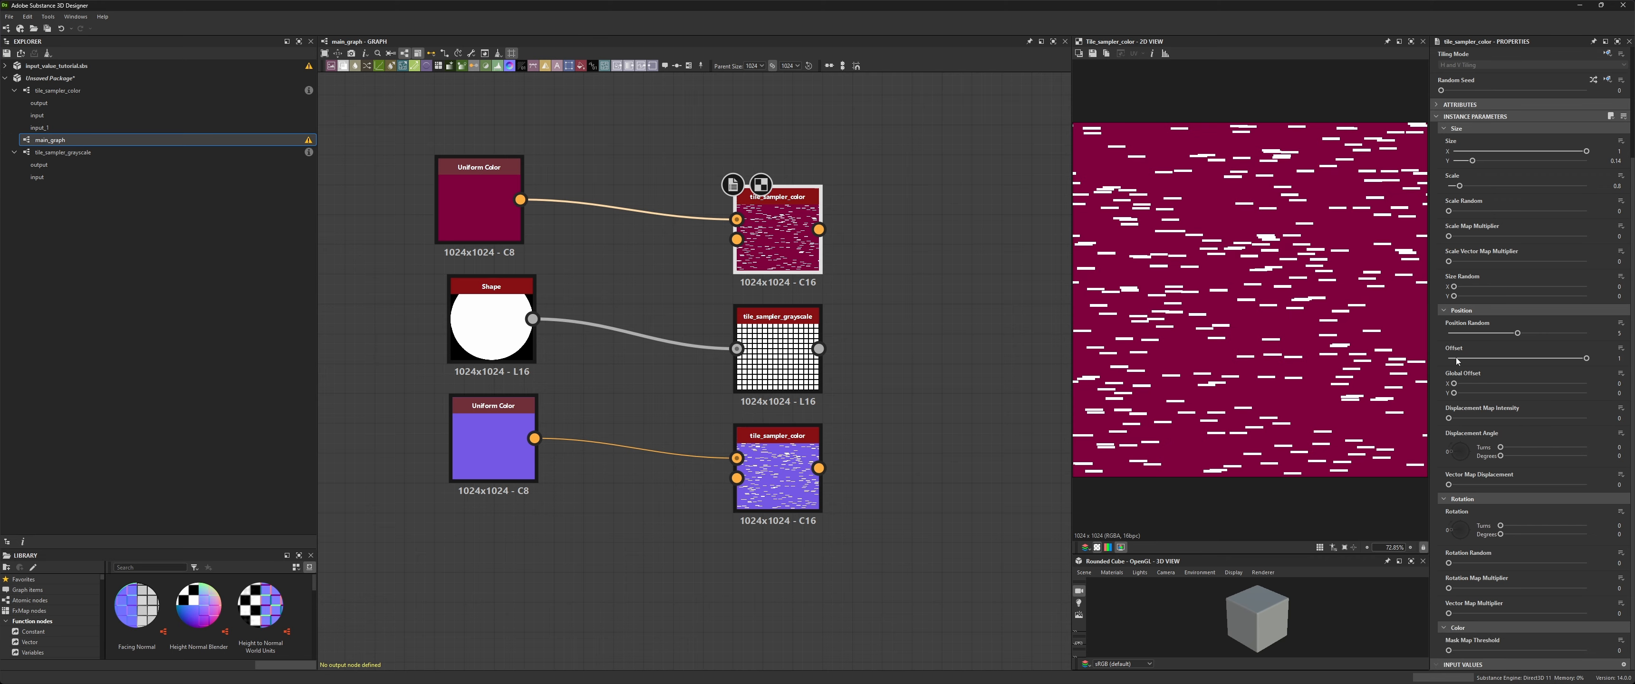
double_click(782, 450)
double_click(781, 229)
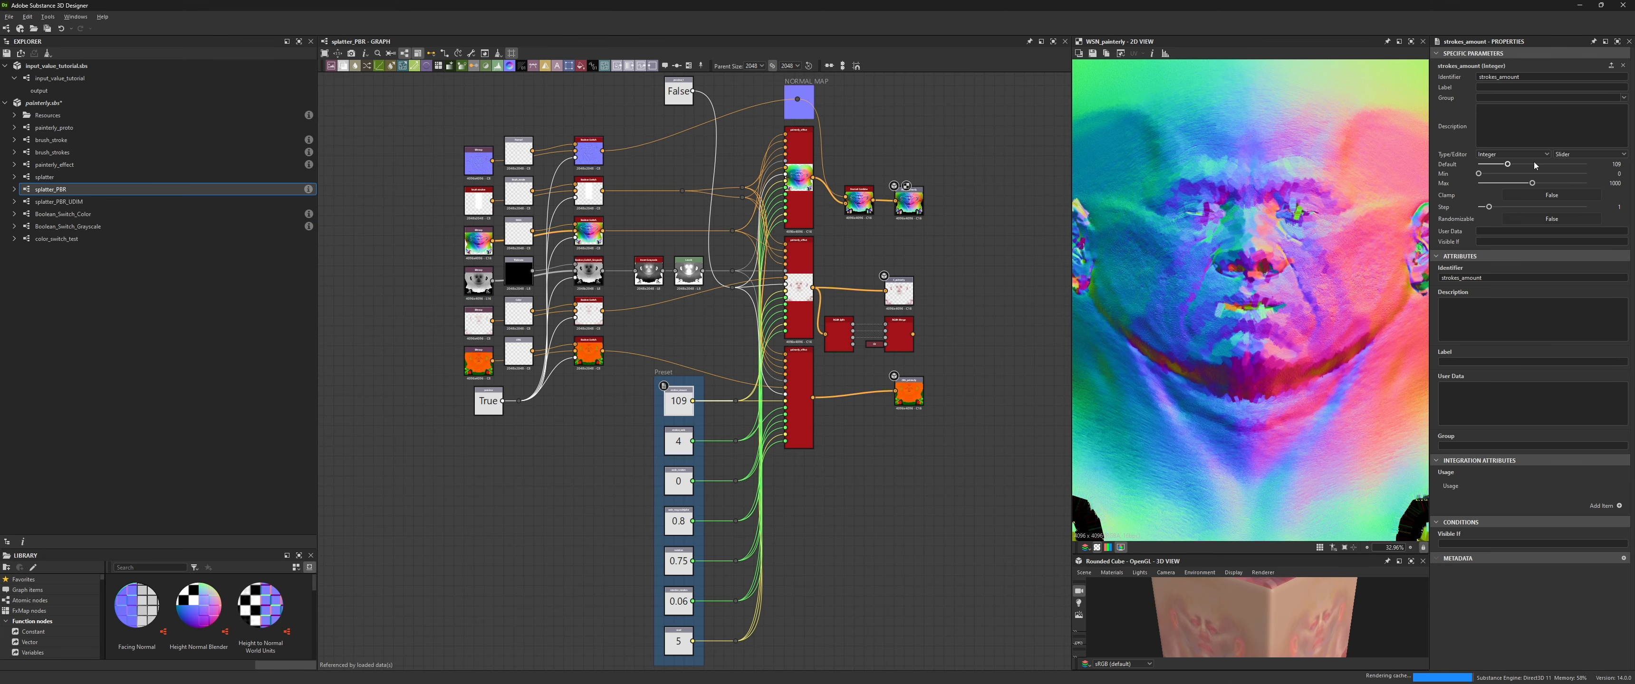
- Preview the splatter nodes in the splatter_PBR graph and glance over the splatter_PBR_UDIM graph
double_click(797, 398)
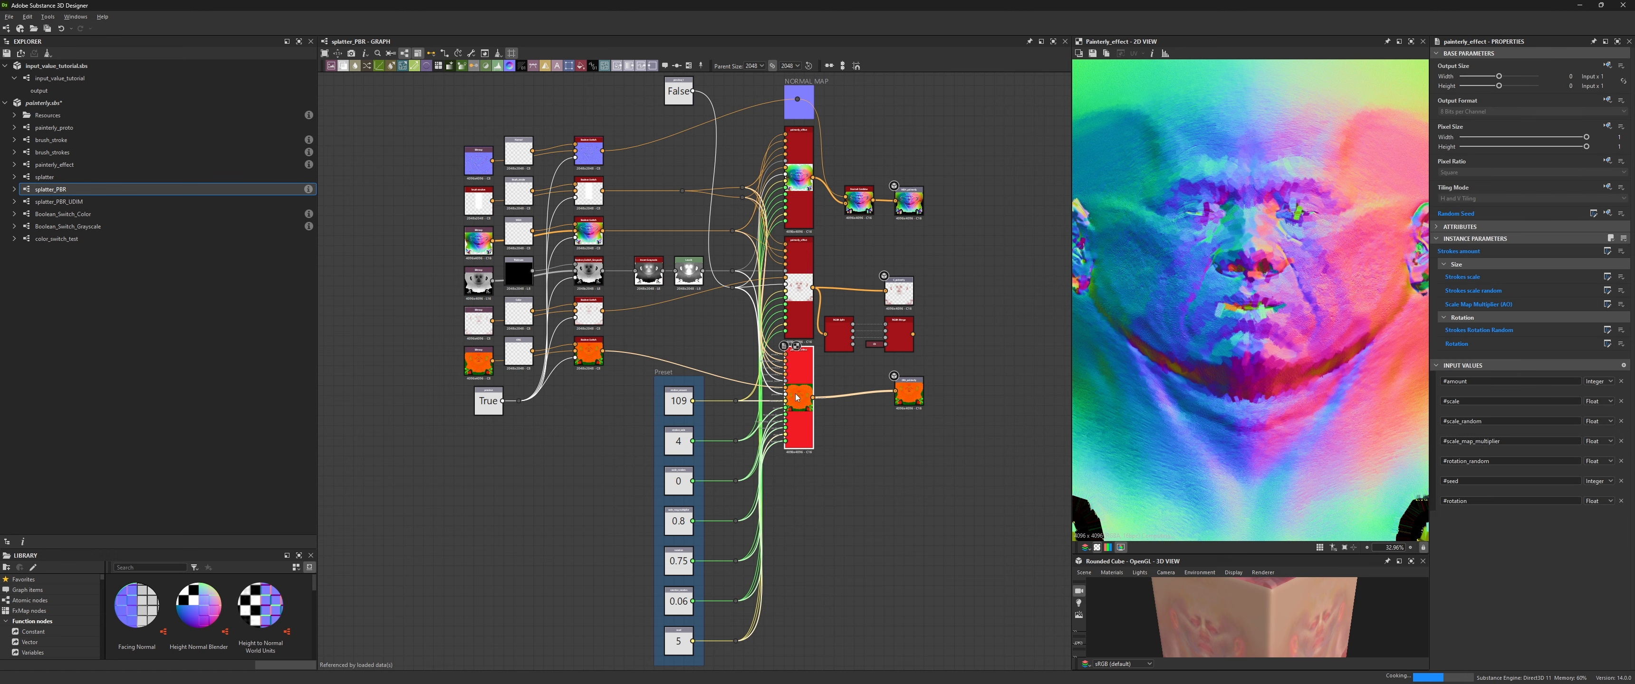
double_click(798, 289)
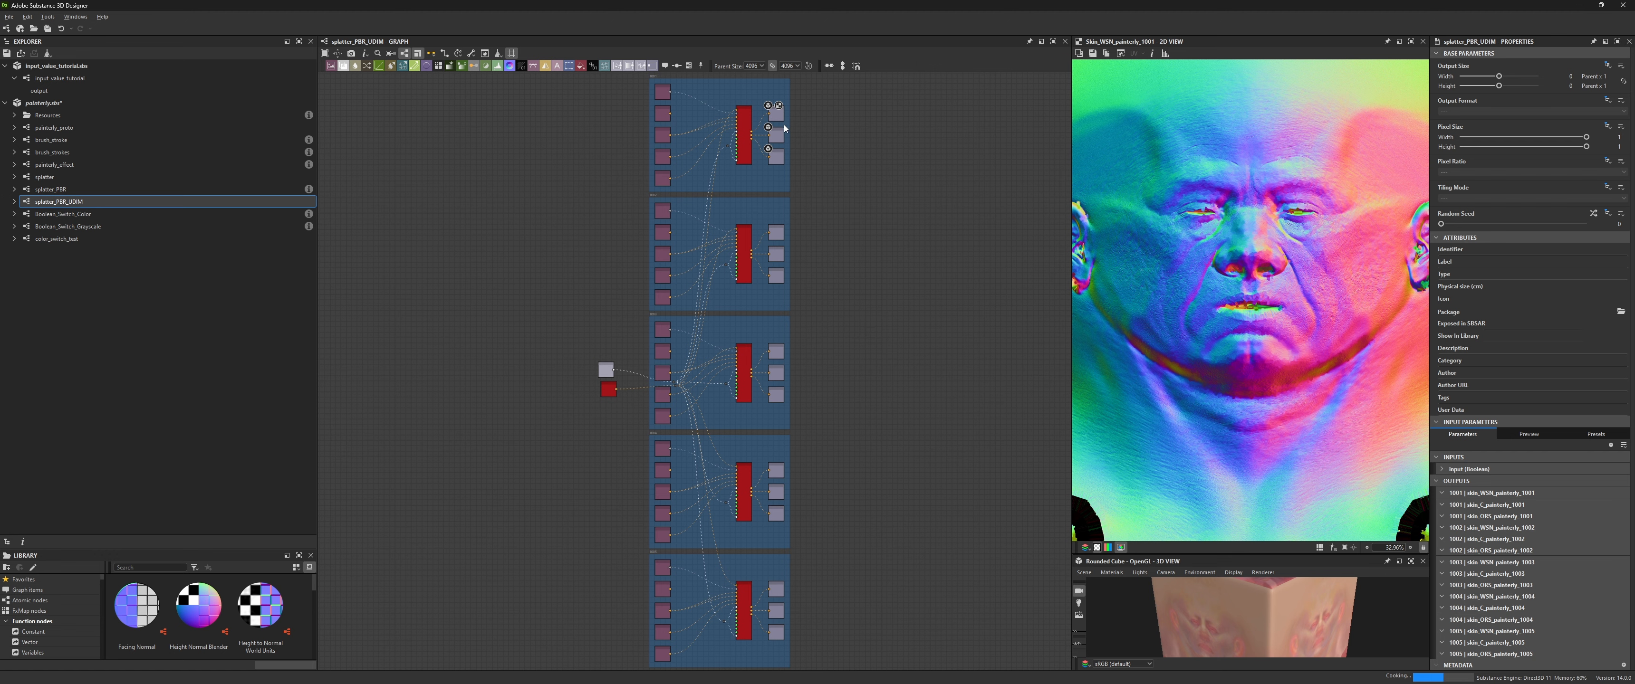
middle_drag(819, 180, 804, 221)
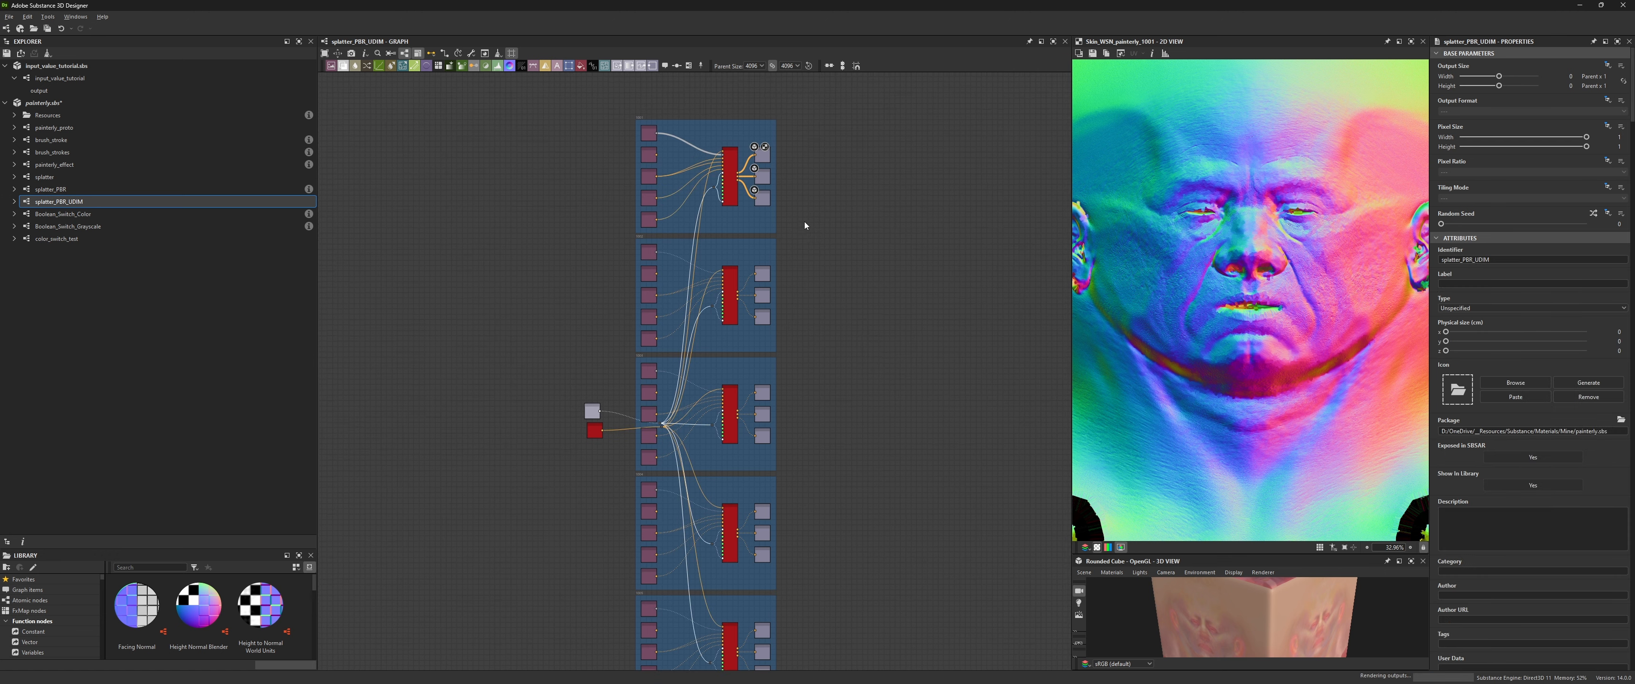
scroll(793, 179, up, 5)
click(715, 114)
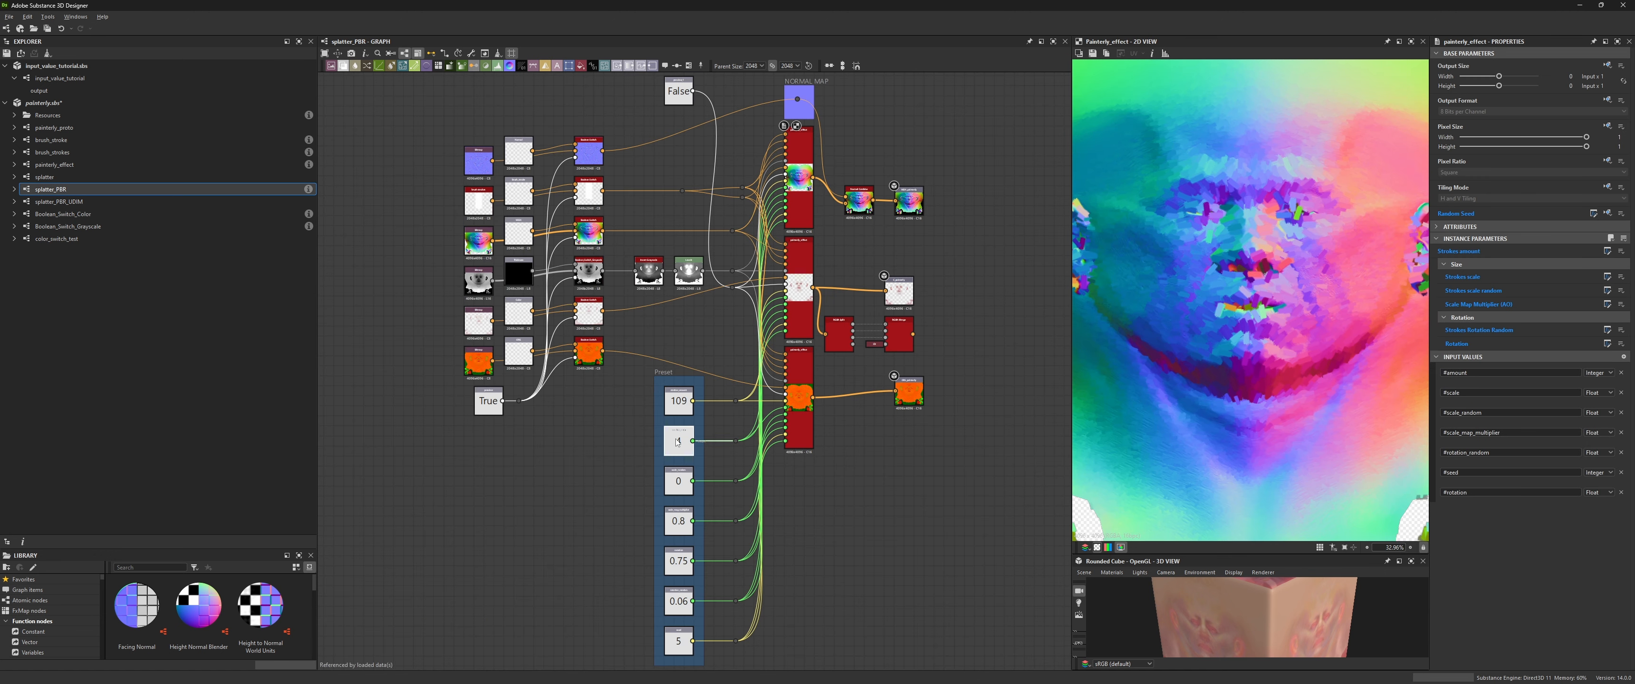
- Select the stroke_scale input value and set its default to 2.6
click(680, 448)
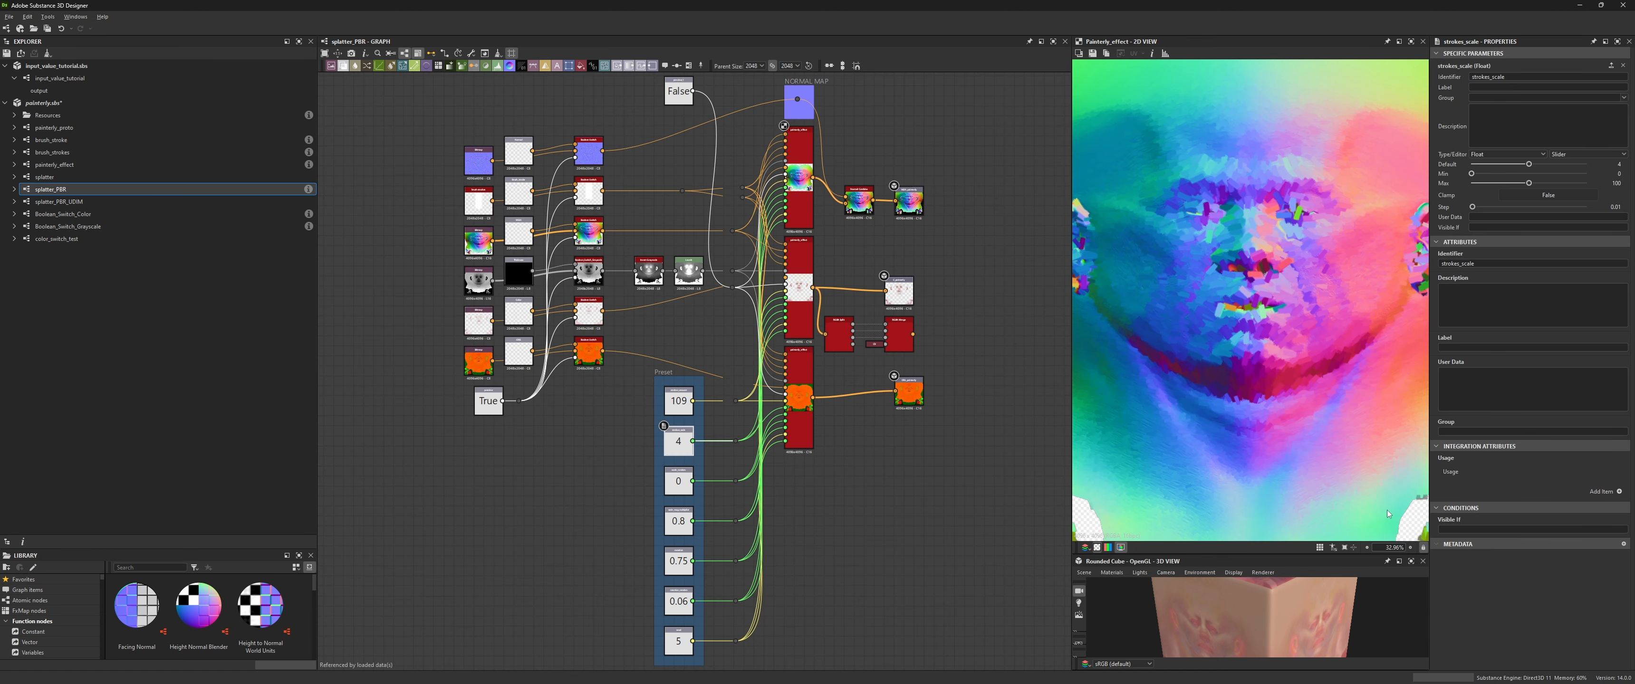
click(1529, 167)
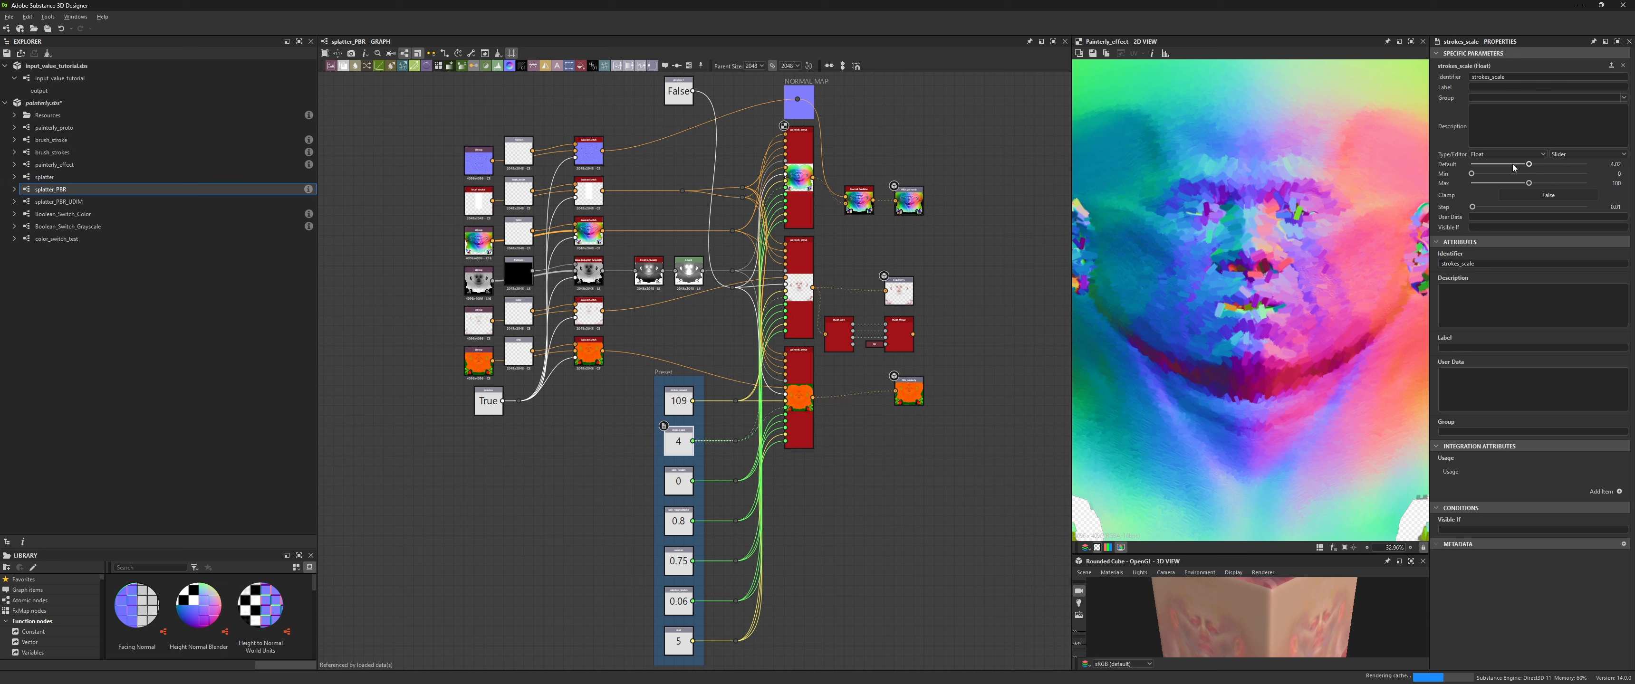
drag(1513, 168, 1510, 166)
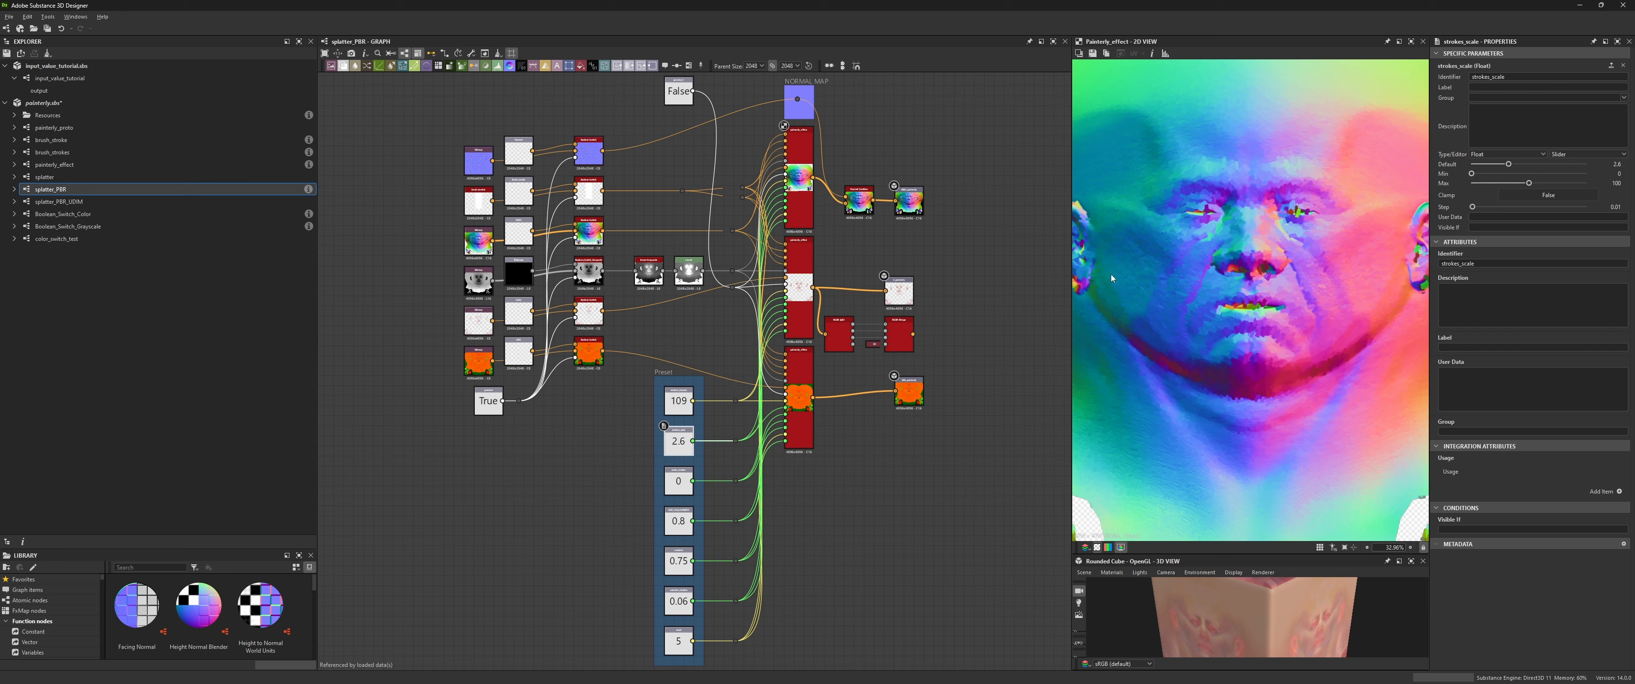
- Select the scale_random input value and set its default to 0.52
click(798, 375)
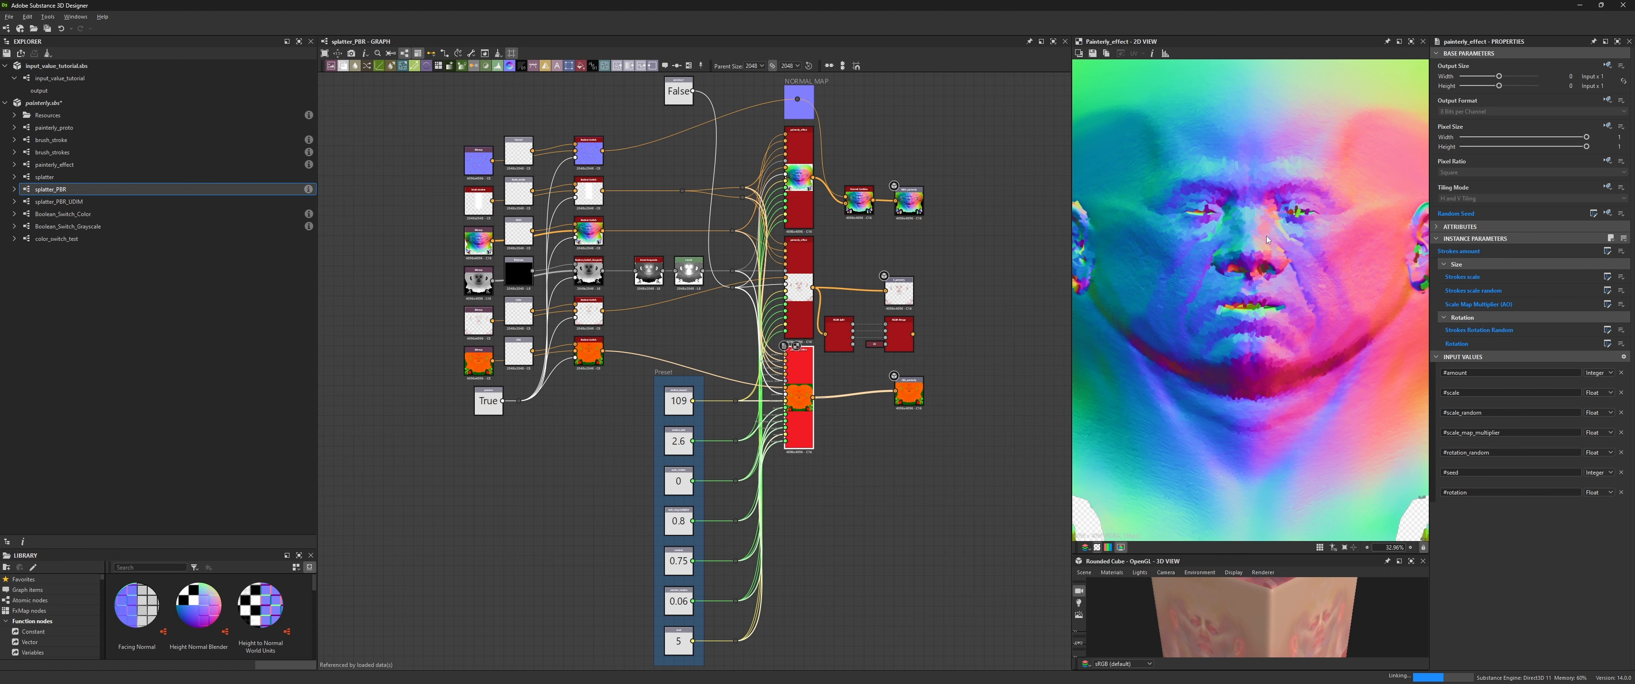
click(679, 483)
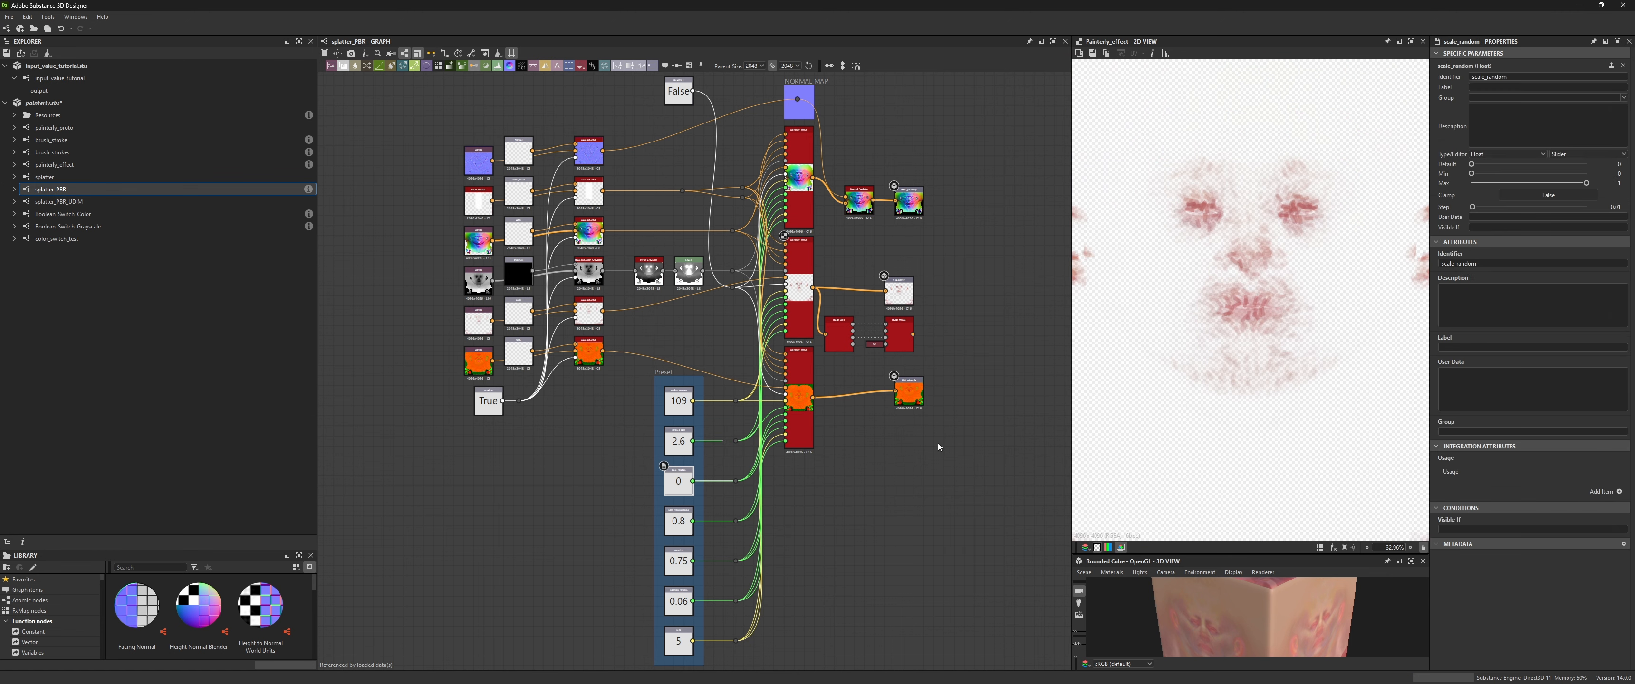
drag(1470, 164, 1530, 165)
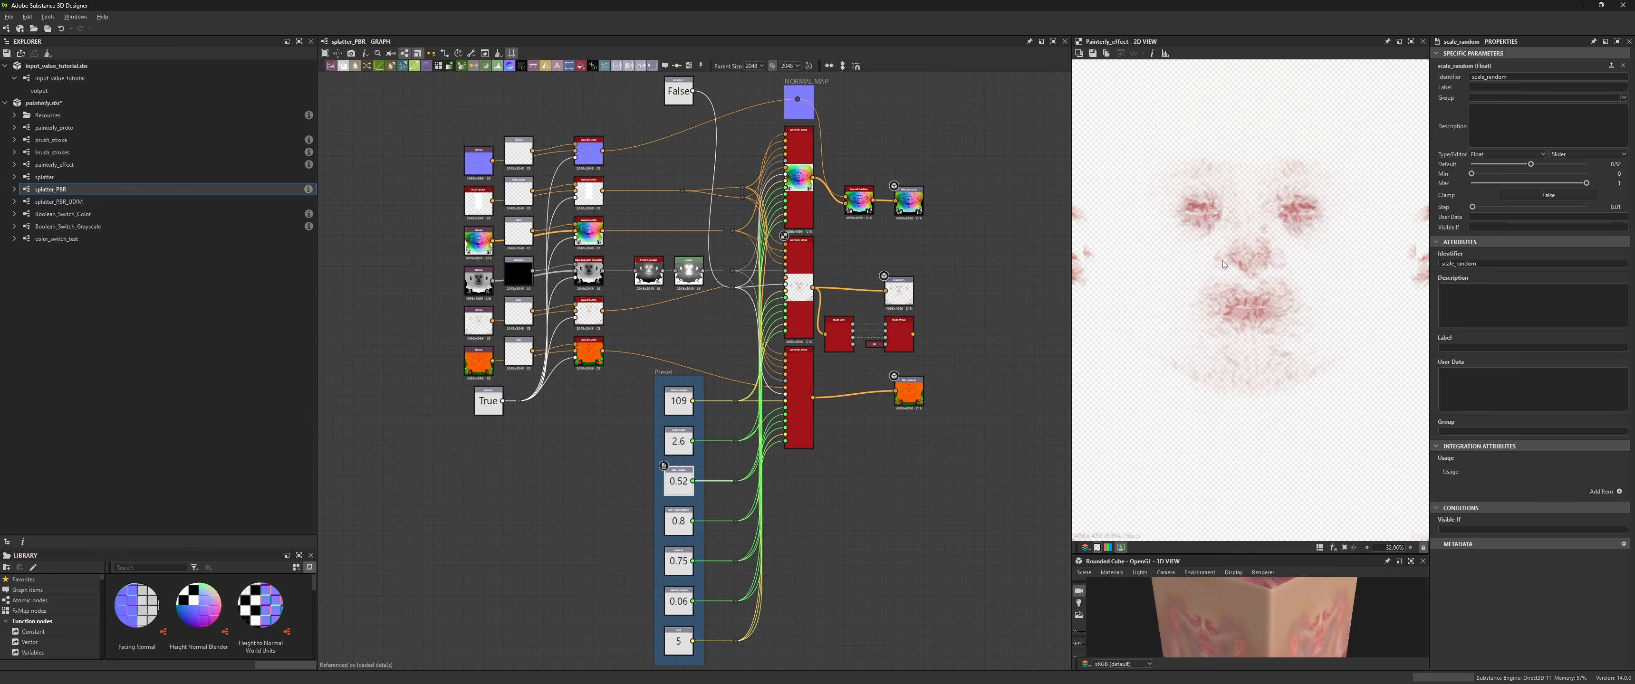
- Preview the splatter node and set the rotation_random input default to 0.36
double_click(799, 193)
click(677, 603)
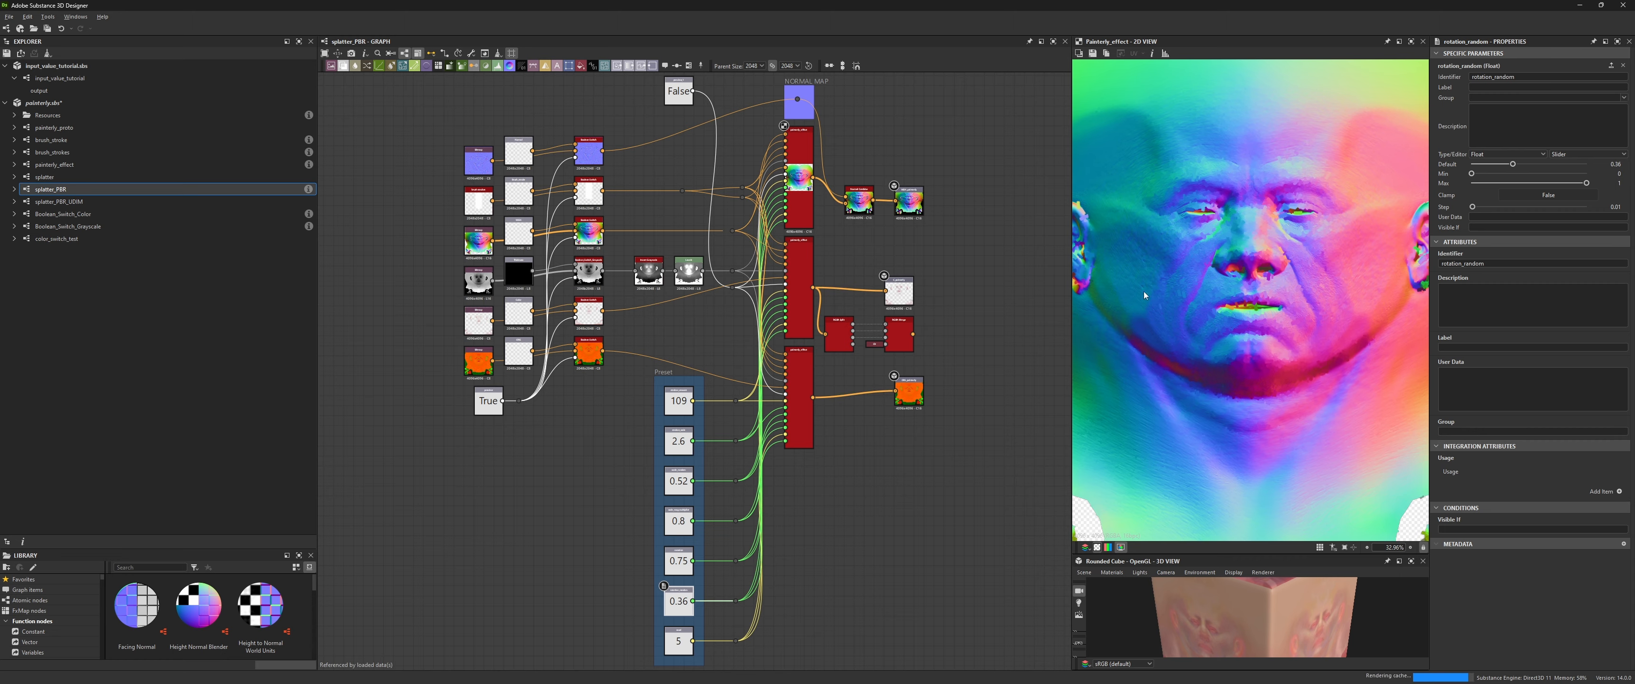
- Preview the tile samplers in main_graph and adjust the grayscale tile sampler's Global Offset
double_click(799, 308)
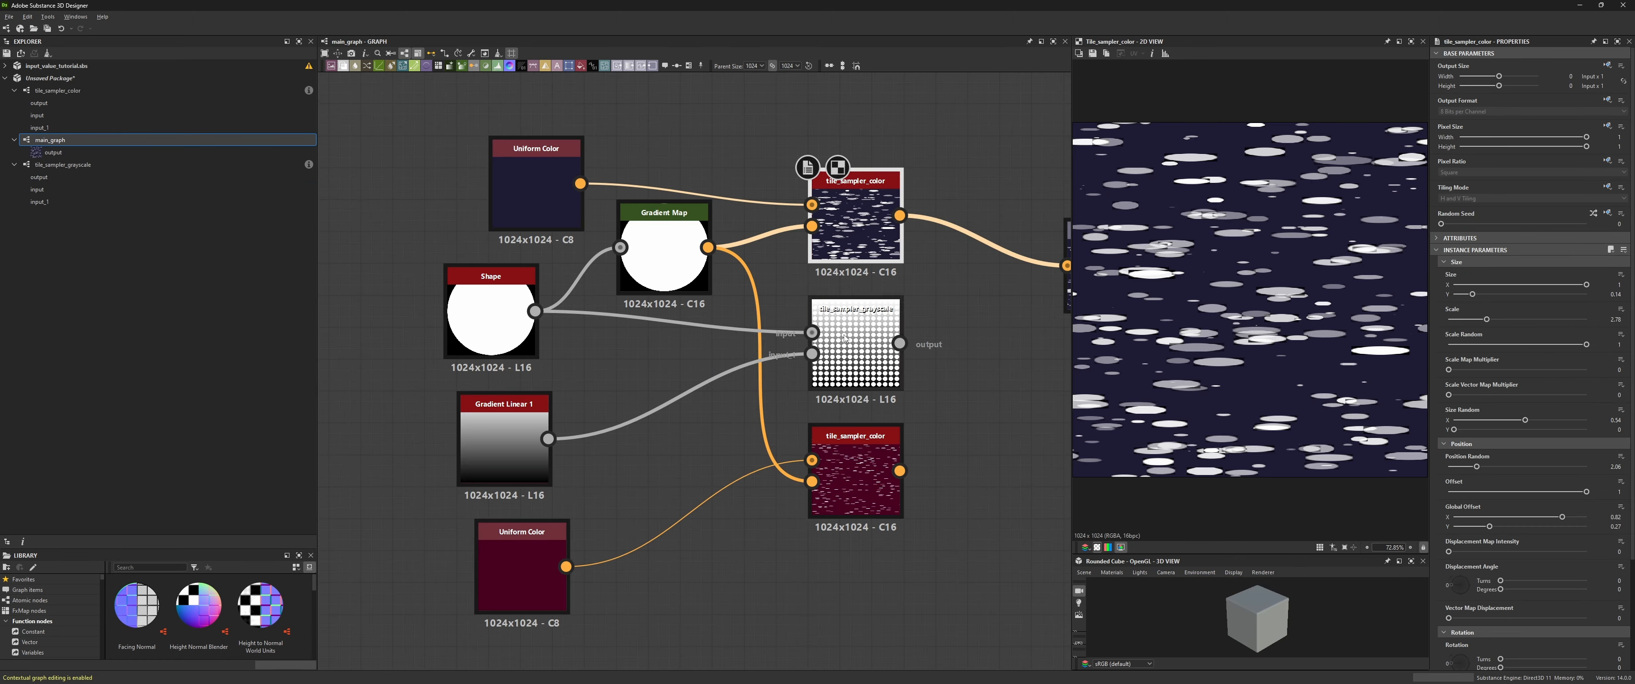
double_click(871, 340)
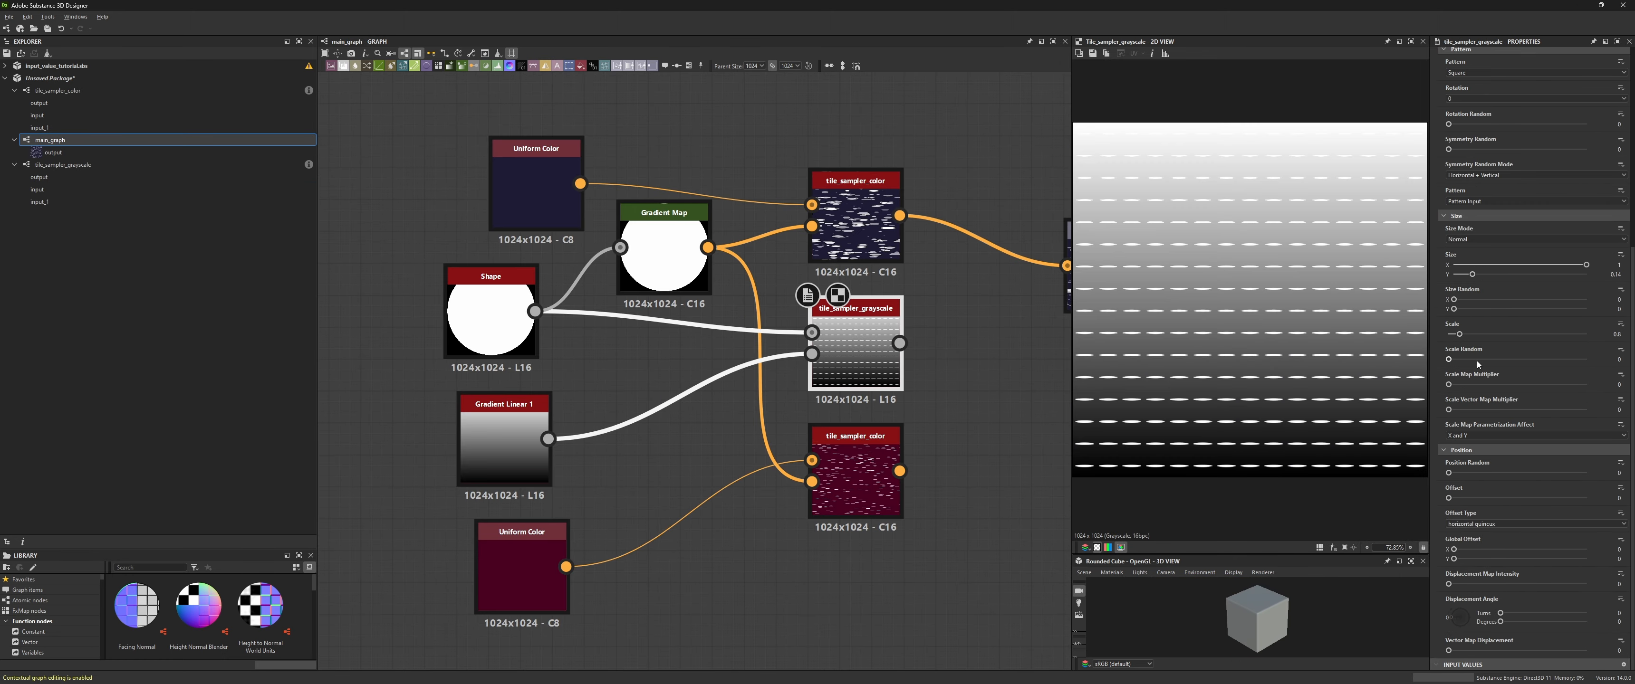
scroll(1523, 452, up, 3)
scroll(1523, 452, down, 3)
click(857, 222)
click(863, 343)
scroll(1567, 526, up, 2)
scroll(1566, 526, down, 2)
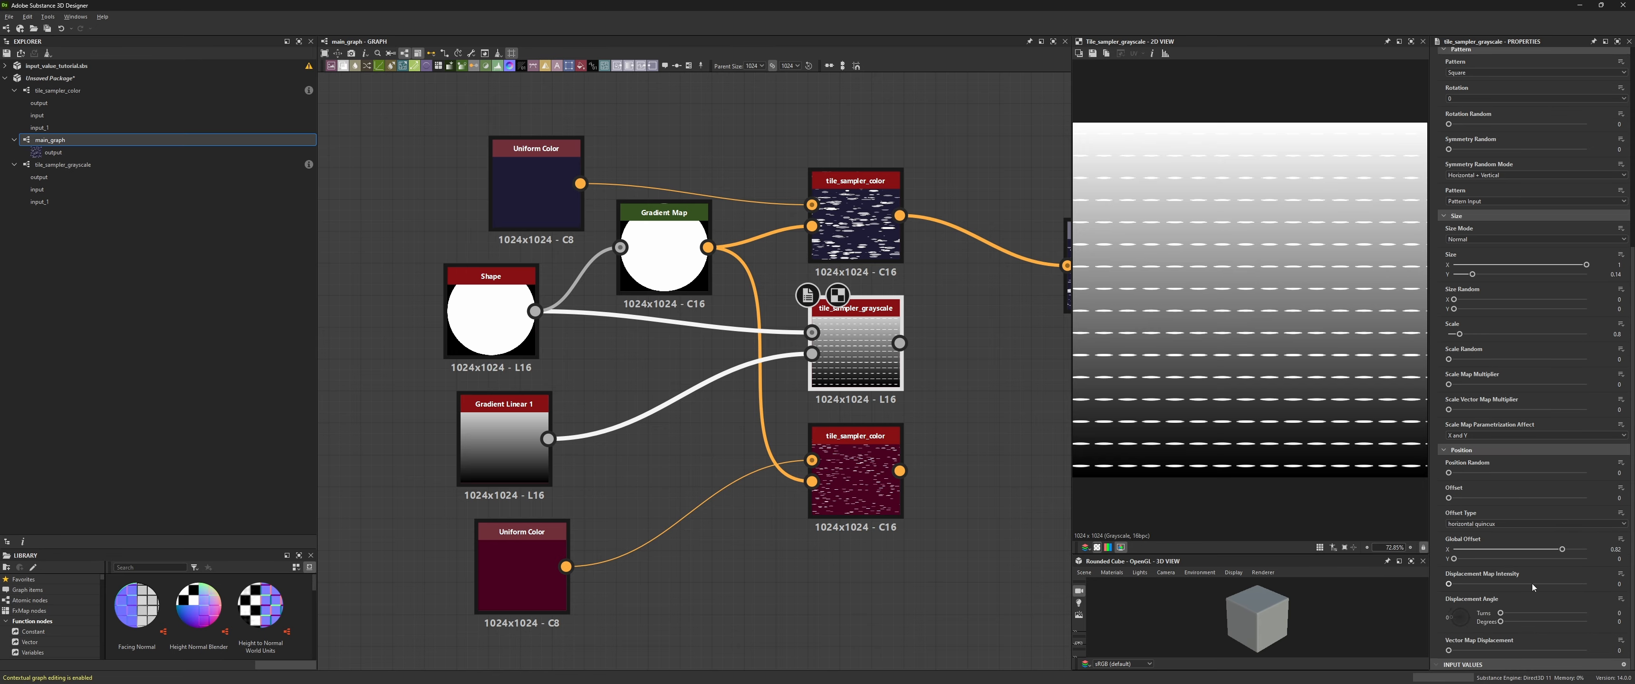
drag(1454, 558, 1530, 559)
- Adjust the grayscale tile sampler's Position Random value while previewing both samplers
click(855, 223)
click(855, 349)
scroll(1518, 354, up, 3)
scroll(1483, 287, down, 1)
drag(1448, 632, 1476, 632)
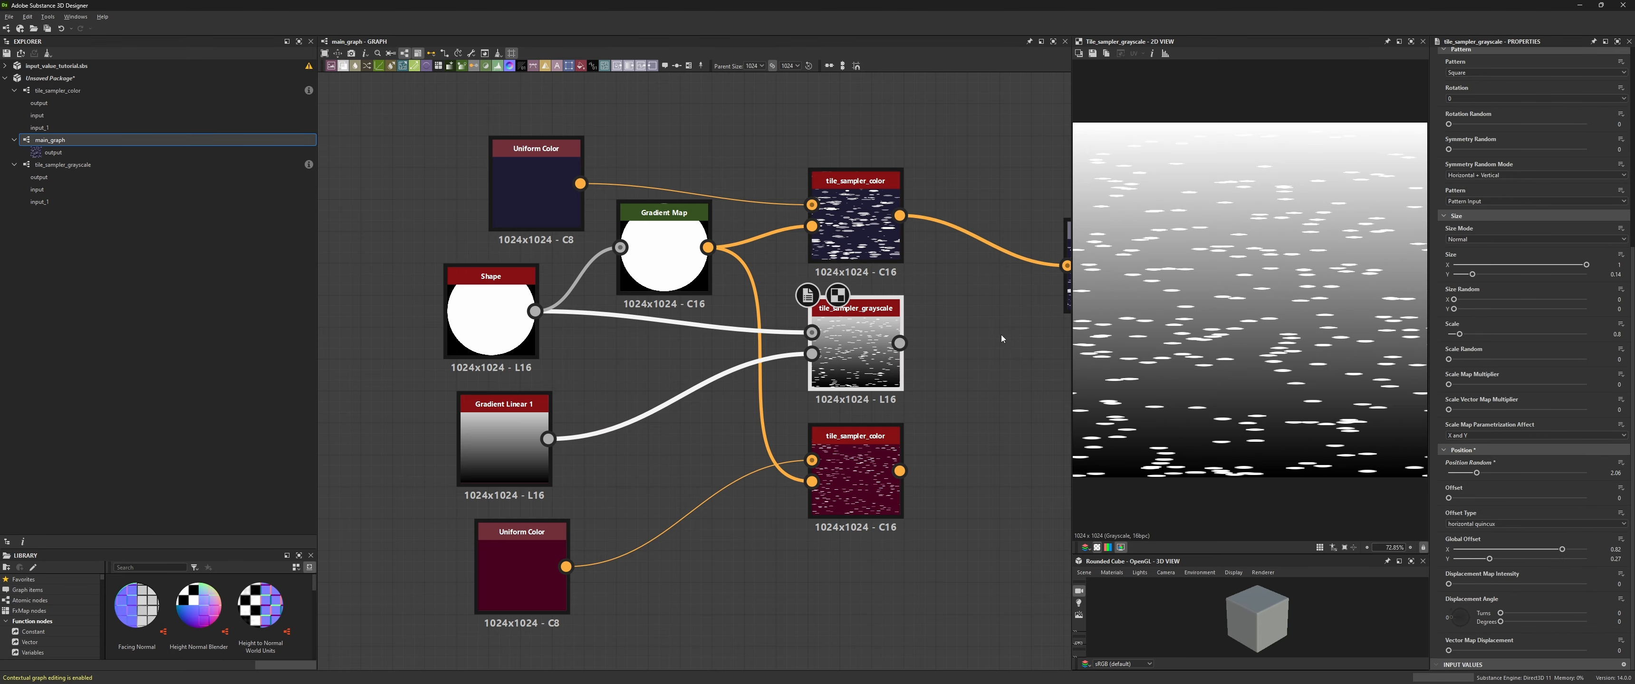
- Set the grayscale tile sampler's Offset to its maximum
double_click(855, 222)
double_click(879, 350)
drag(1448, 520, 1587, 520)
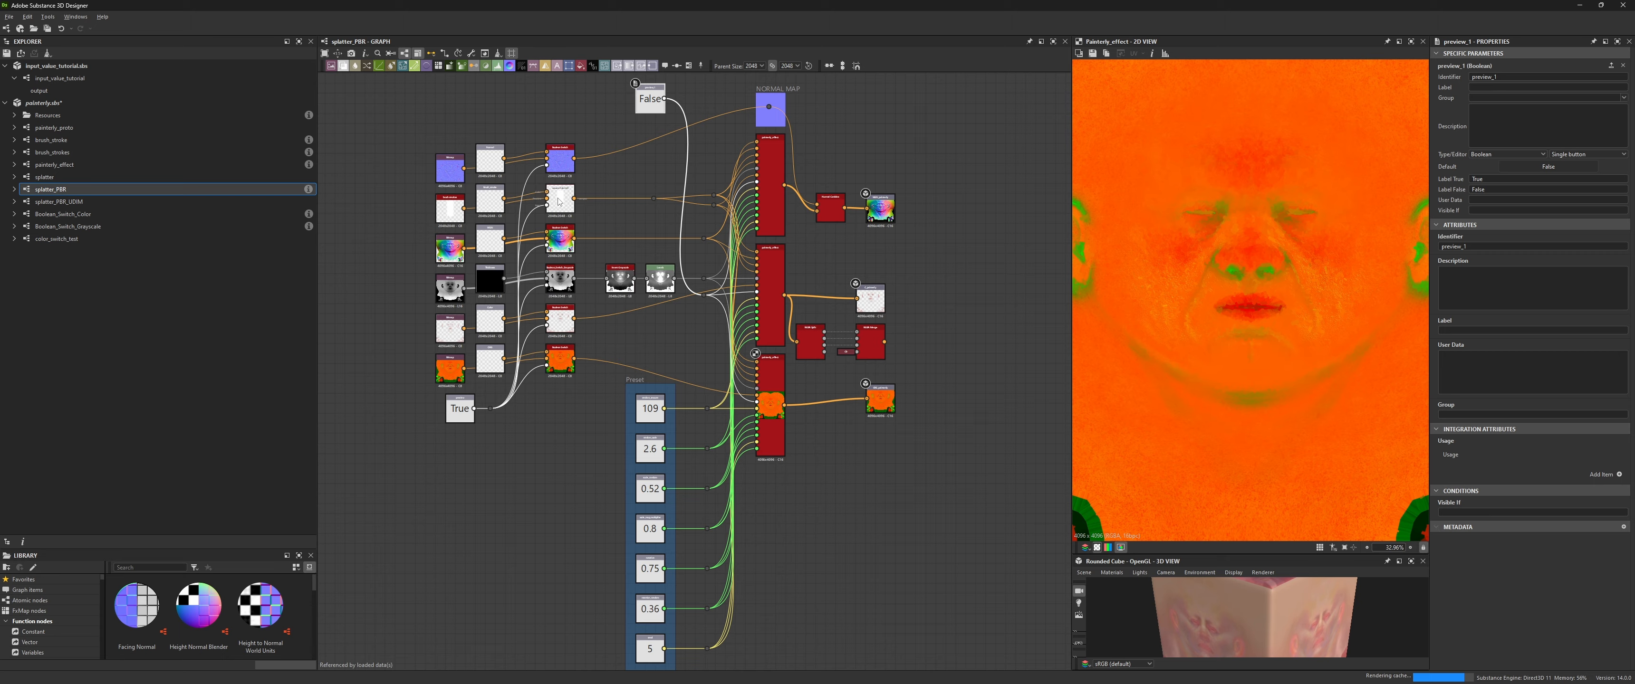
- Pan and zoom through the splatter_PBR graph to examine its input nodes
middle_drag(668, 171, 780, 215)
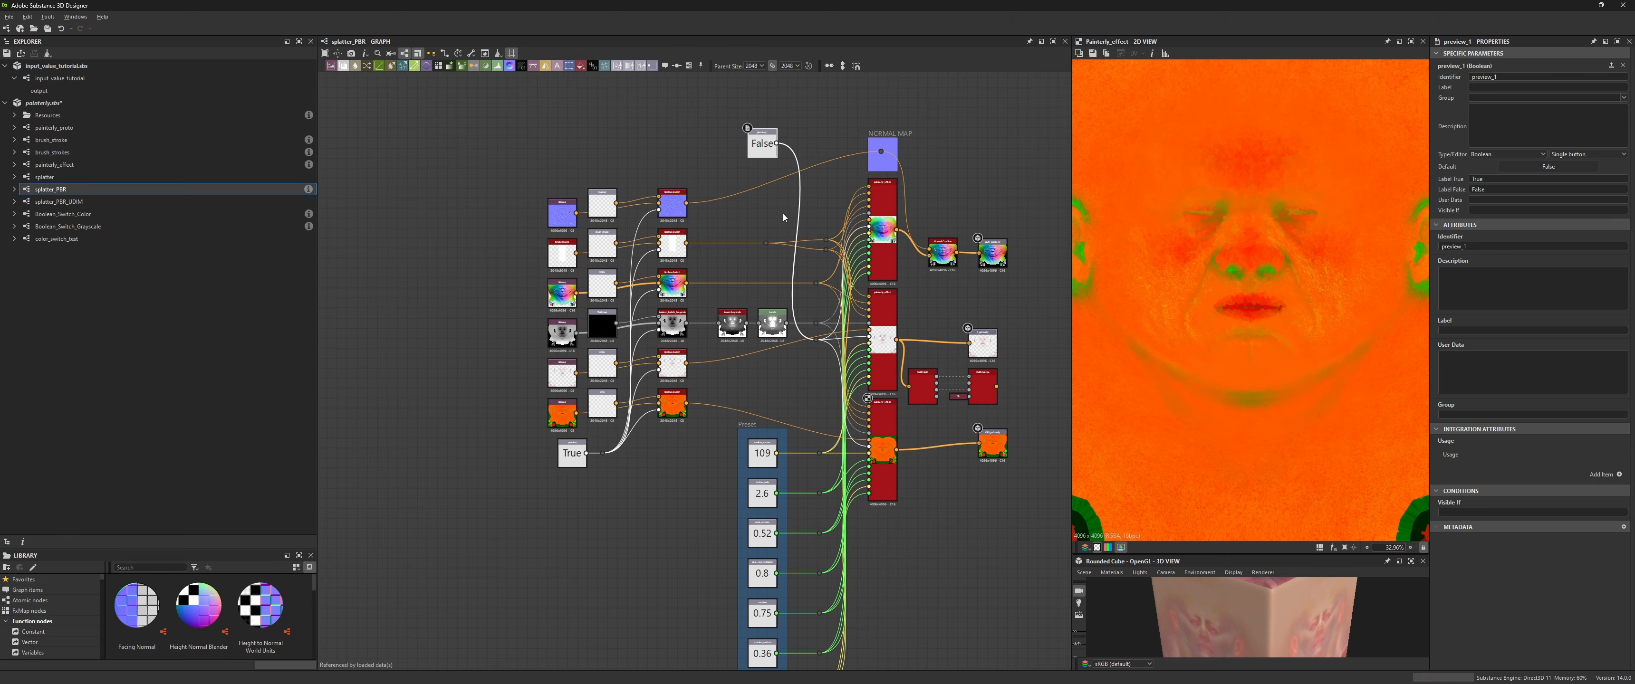
click(883, 244)
double_click(943, 251)
scroll(571, 296, up, 4)
click(642, 280)
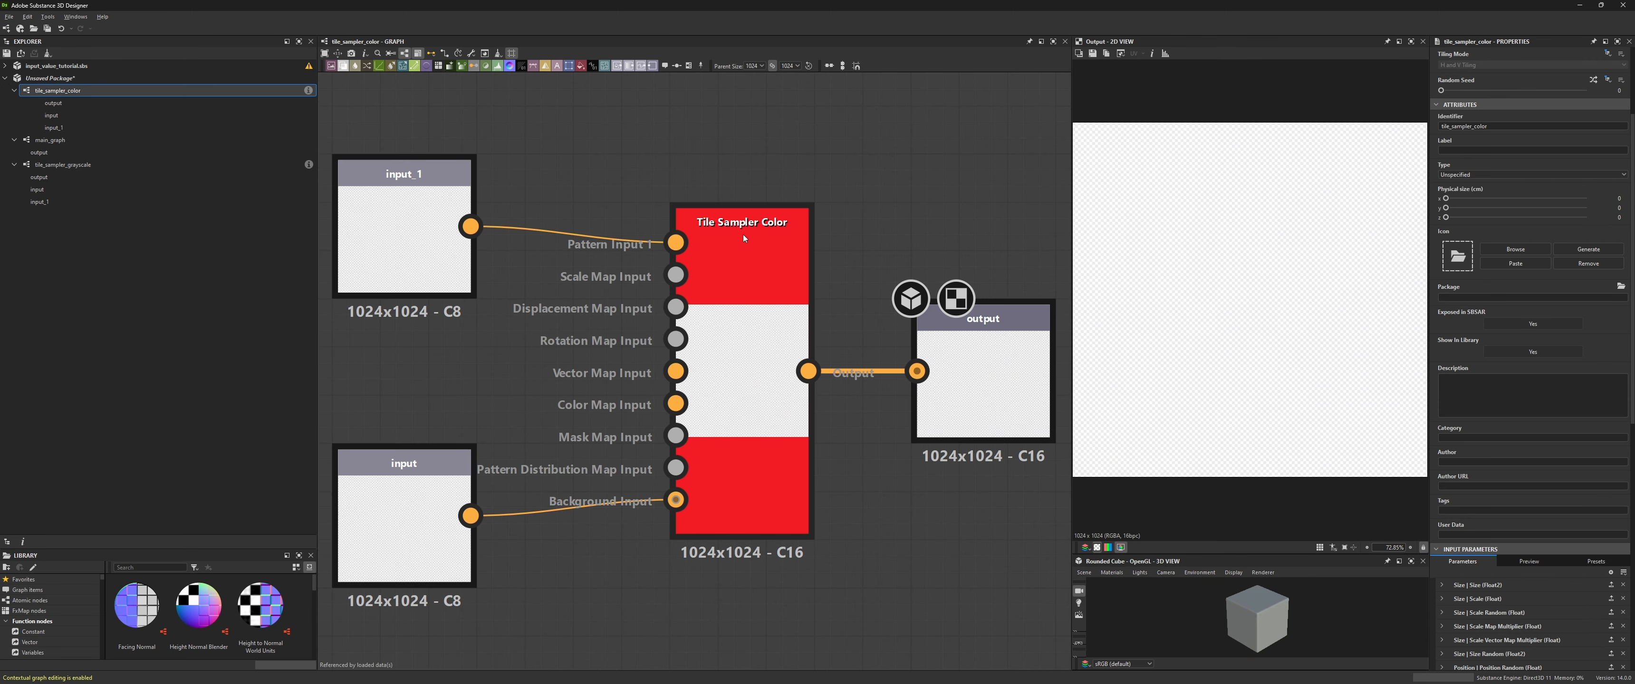
- Open the tile_sampler_grayscale graph and add a Shape node
double_click(737, 250)
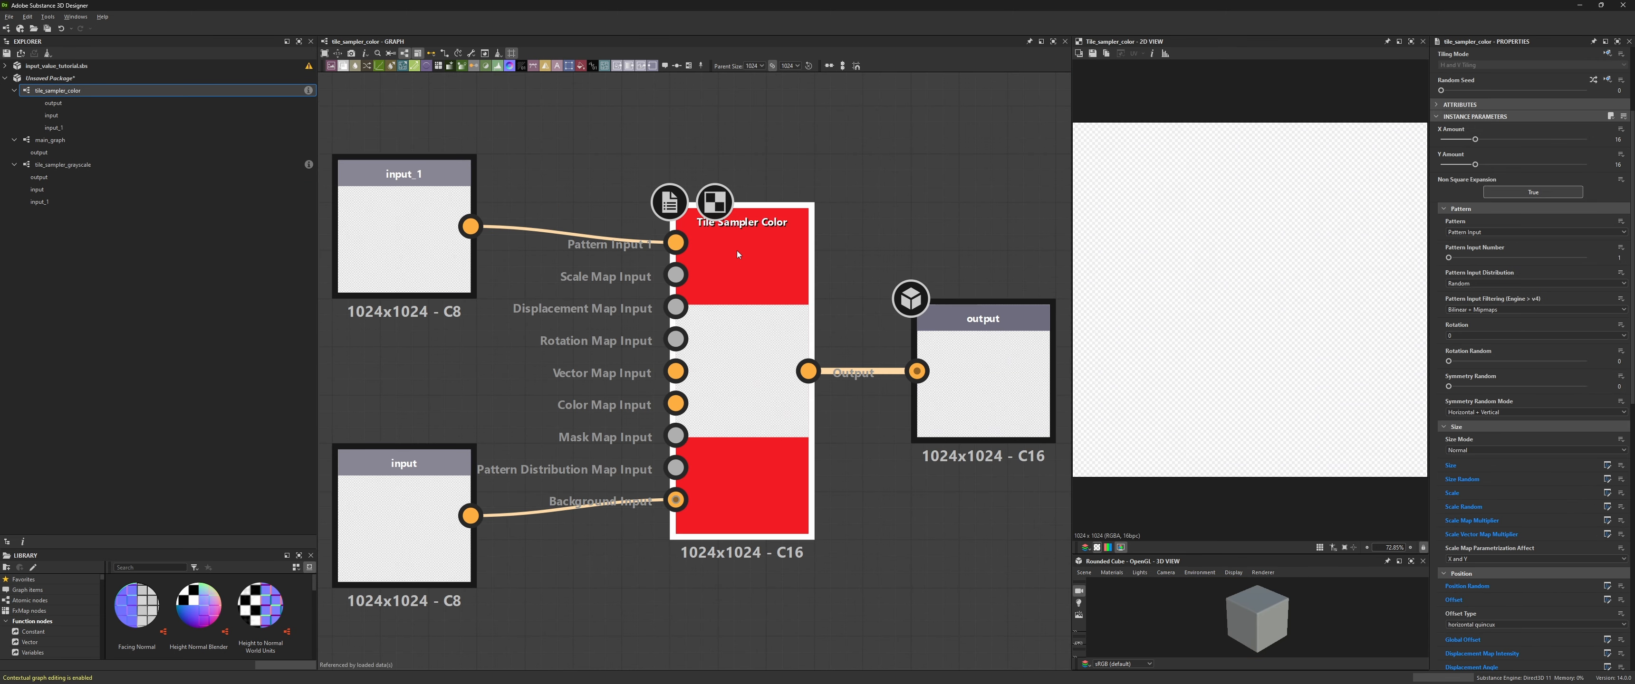
double_click(63, 164)
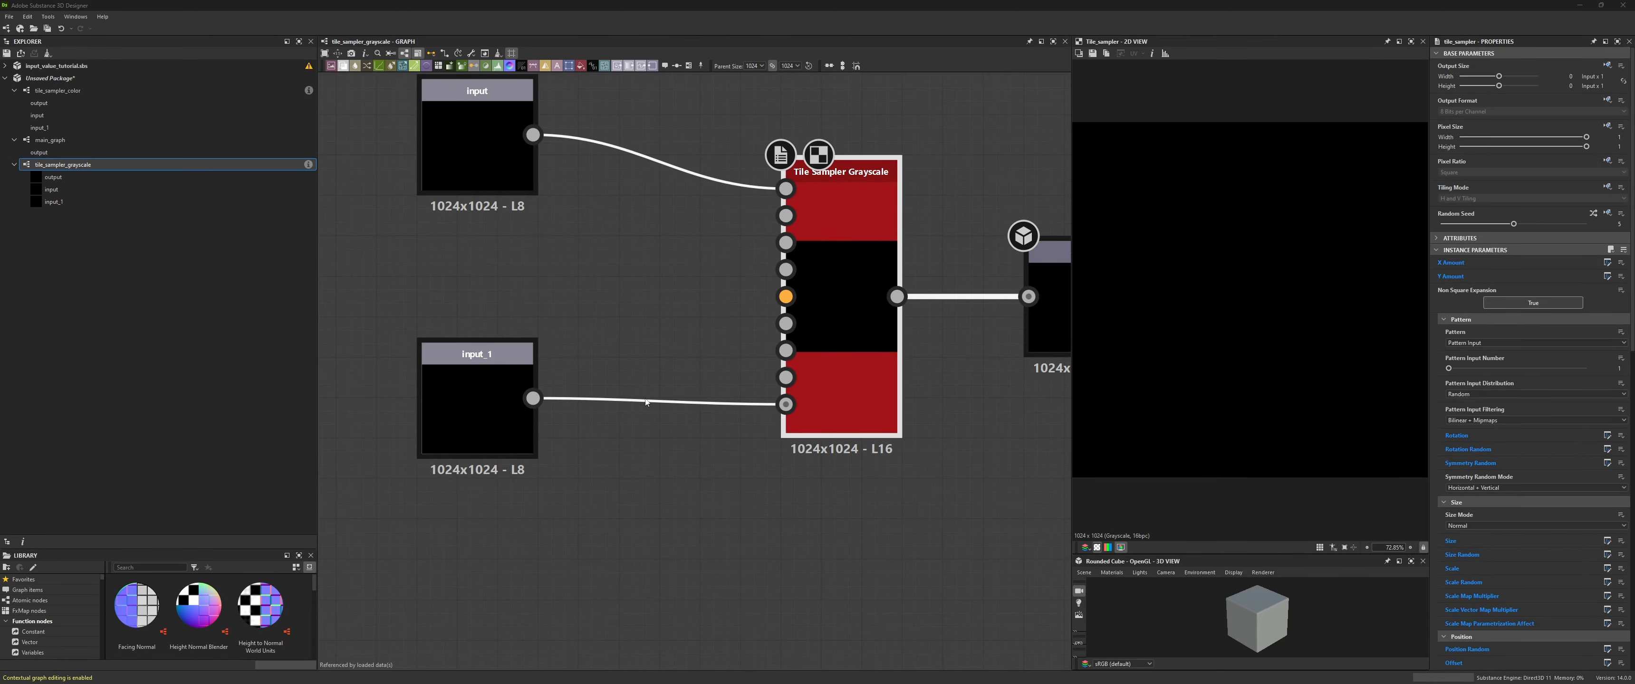
key(space)
text(shape)
key(Return)
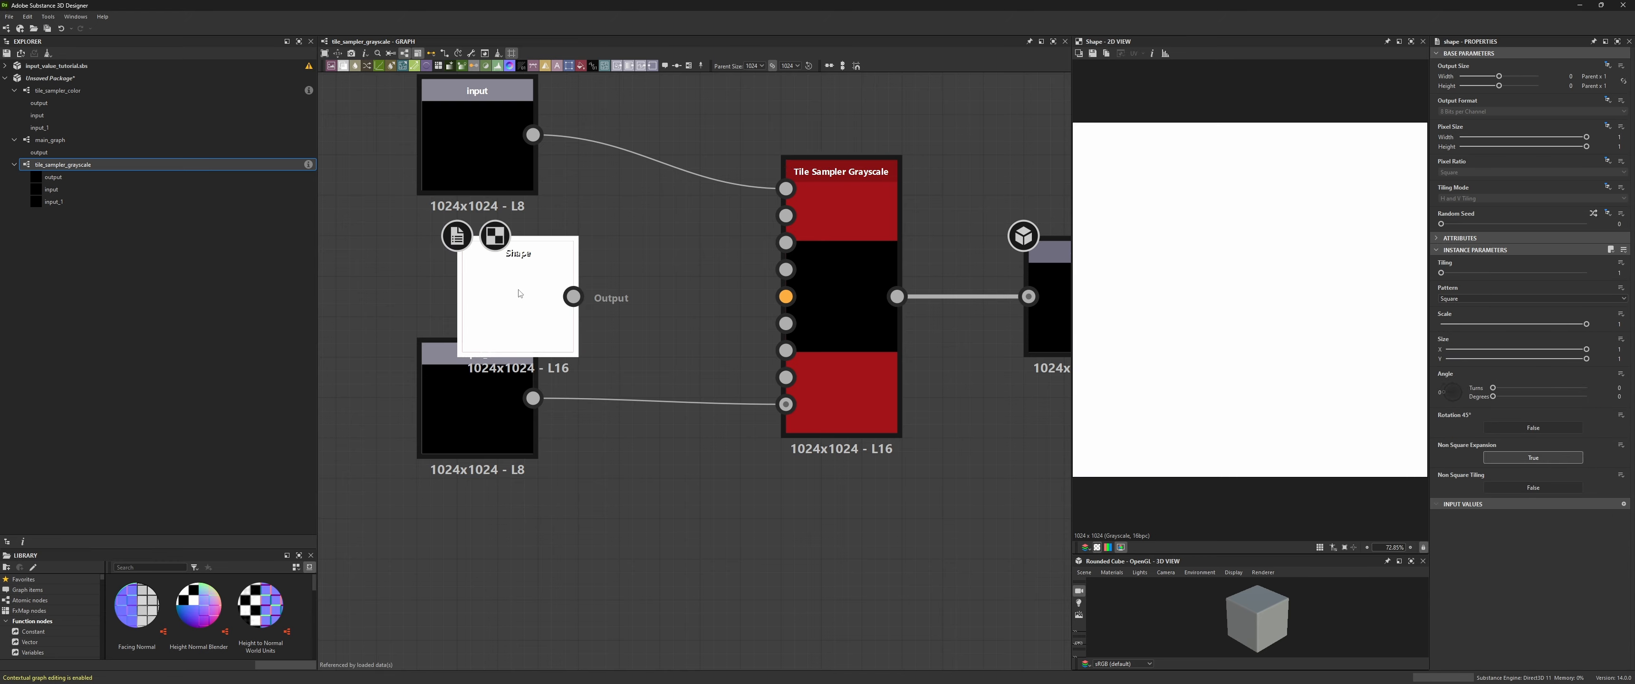
- Set the Shape pattern to Disc and connect it to the Tile Sampler's Pattern Input
click(1482, 299)
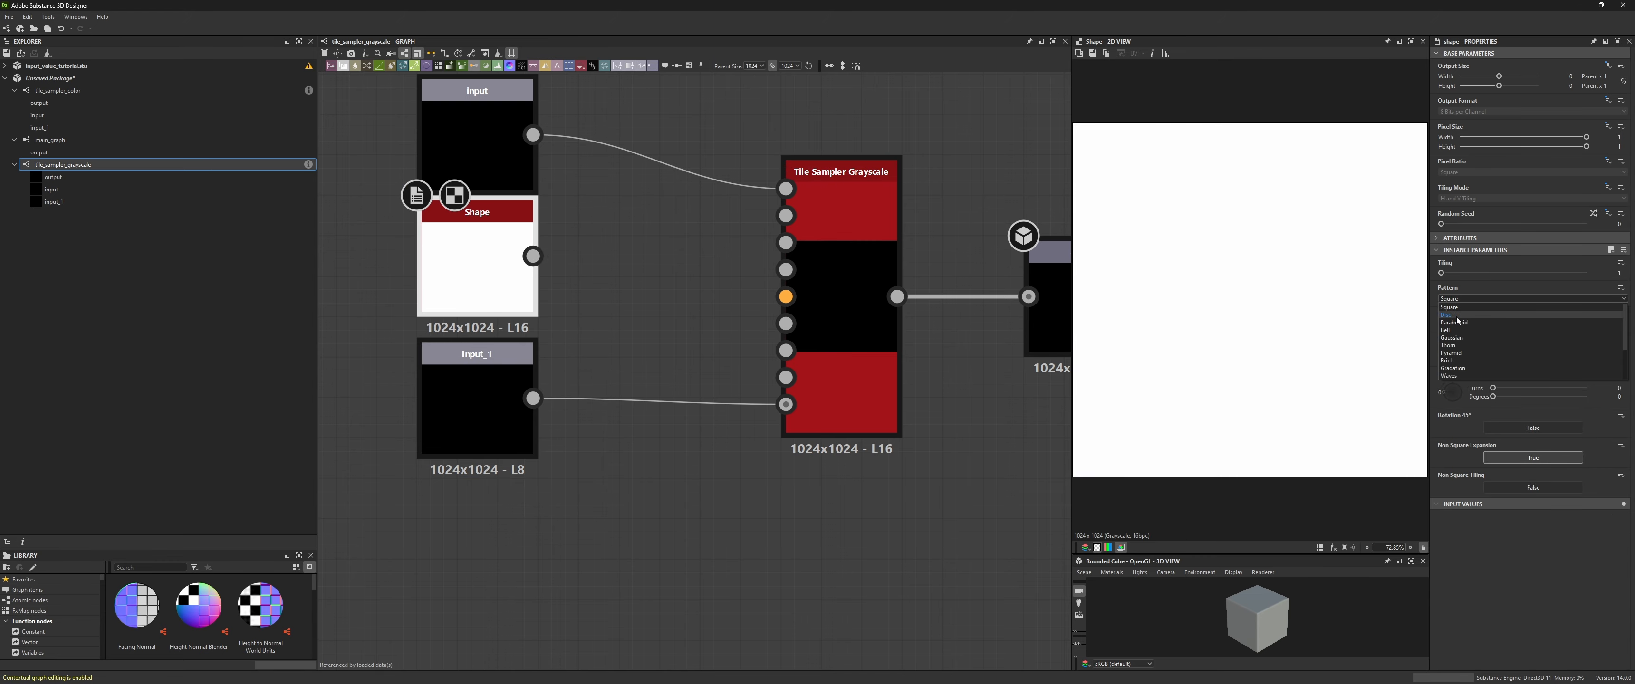
click(1478, 317)
drag(534, 256, 786, 188)
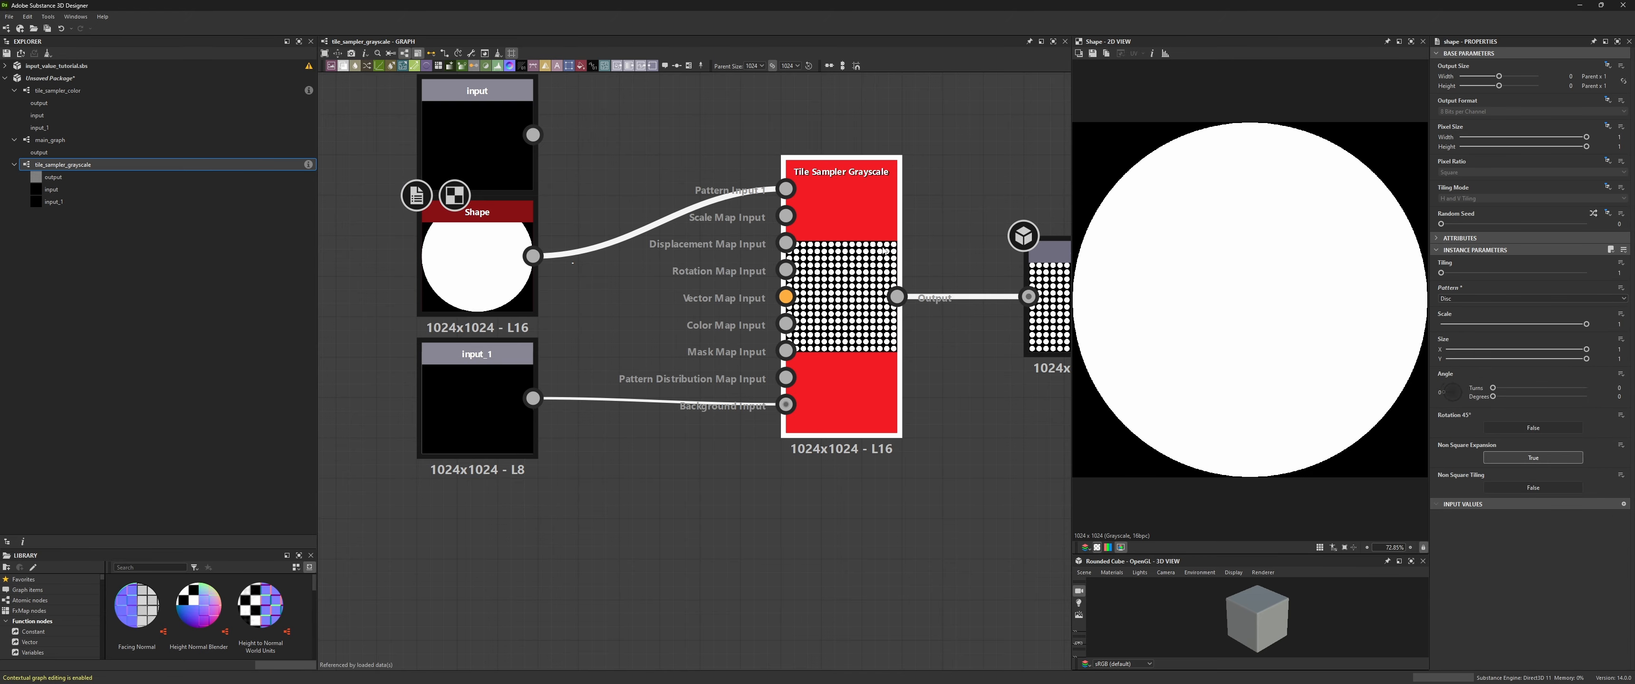
- Scroll through the Tile Sampler's parameters and connect the Input node to its Pattern Input
double_click(841, 203)
scroll(1502, 590, down, 10)
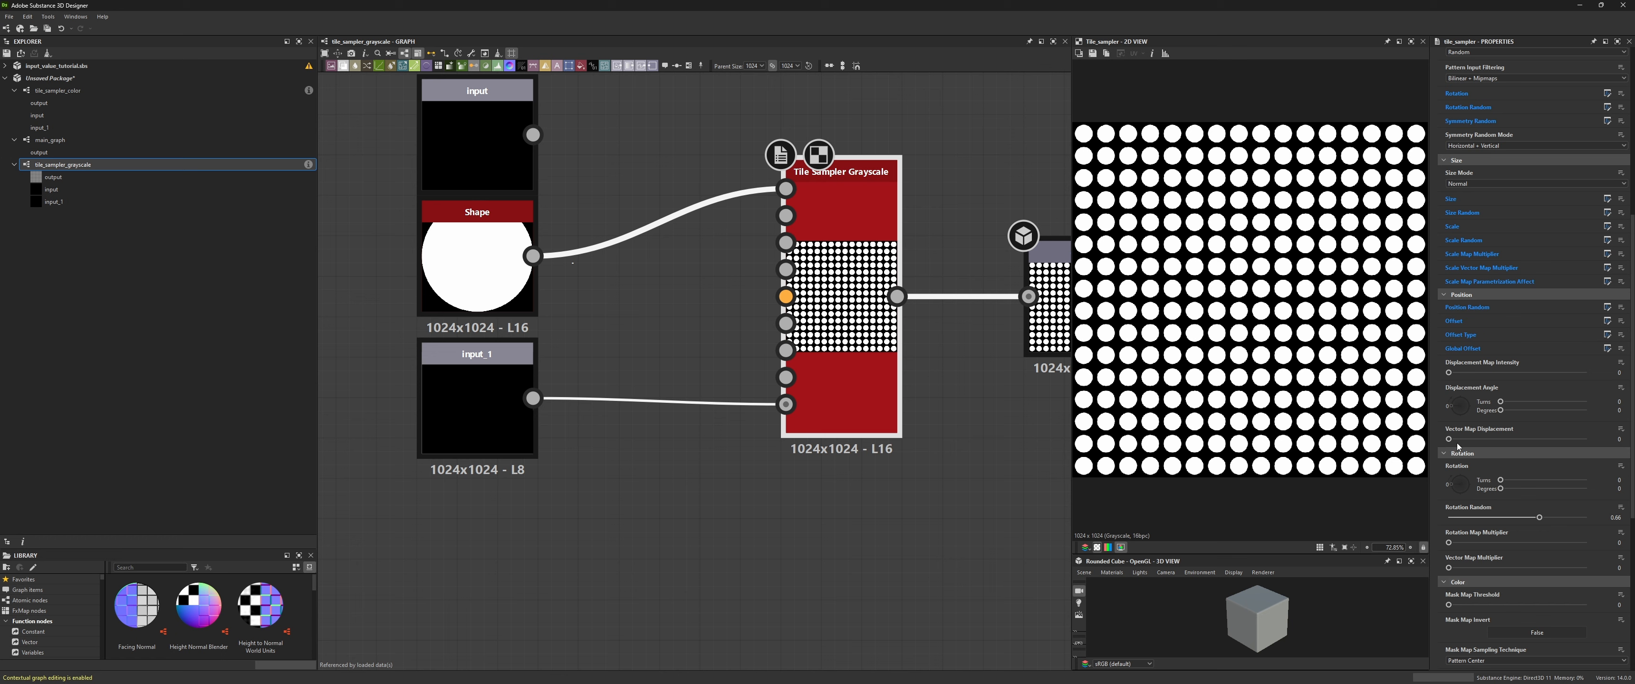
scroll(1477, 541, down, 3)
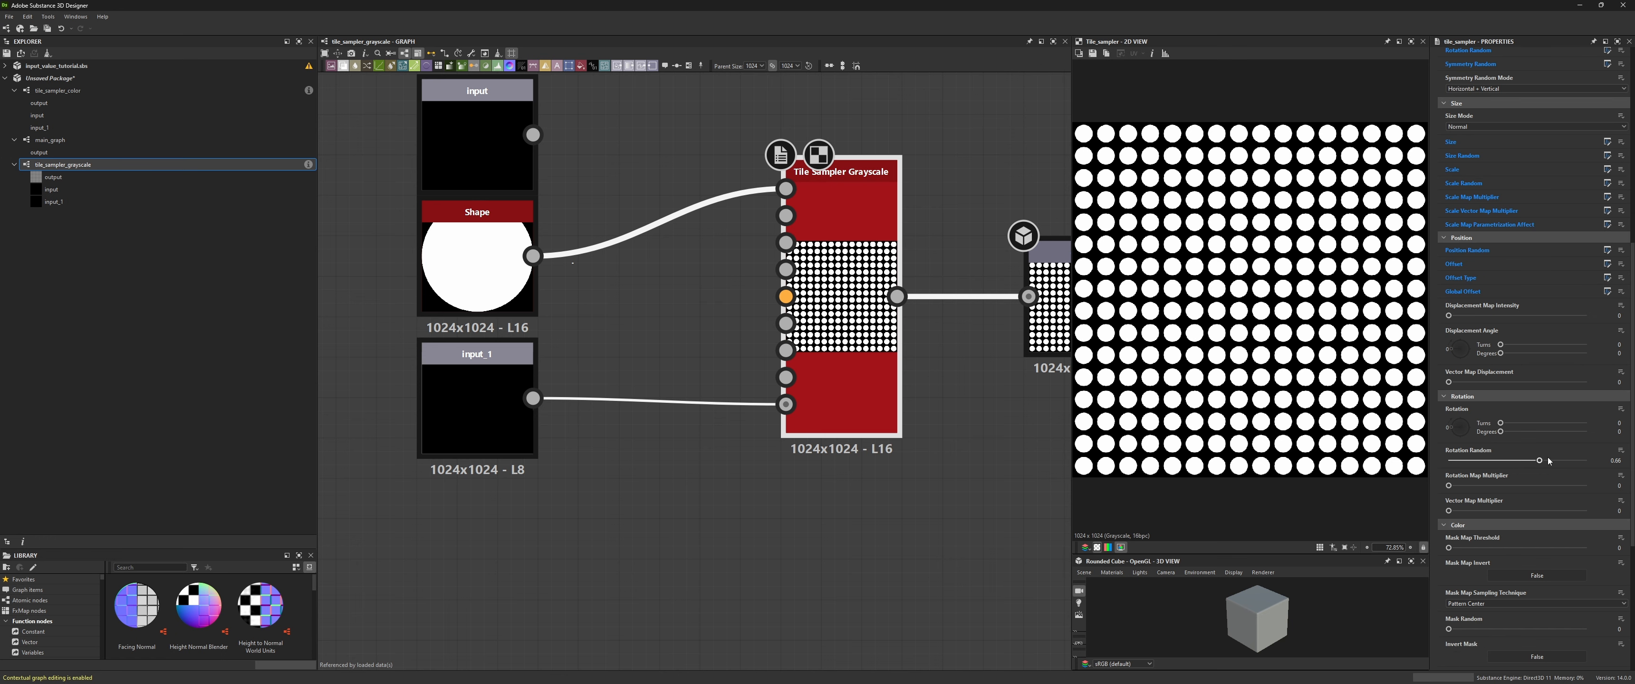
scroll(1510, 438, down, 7)
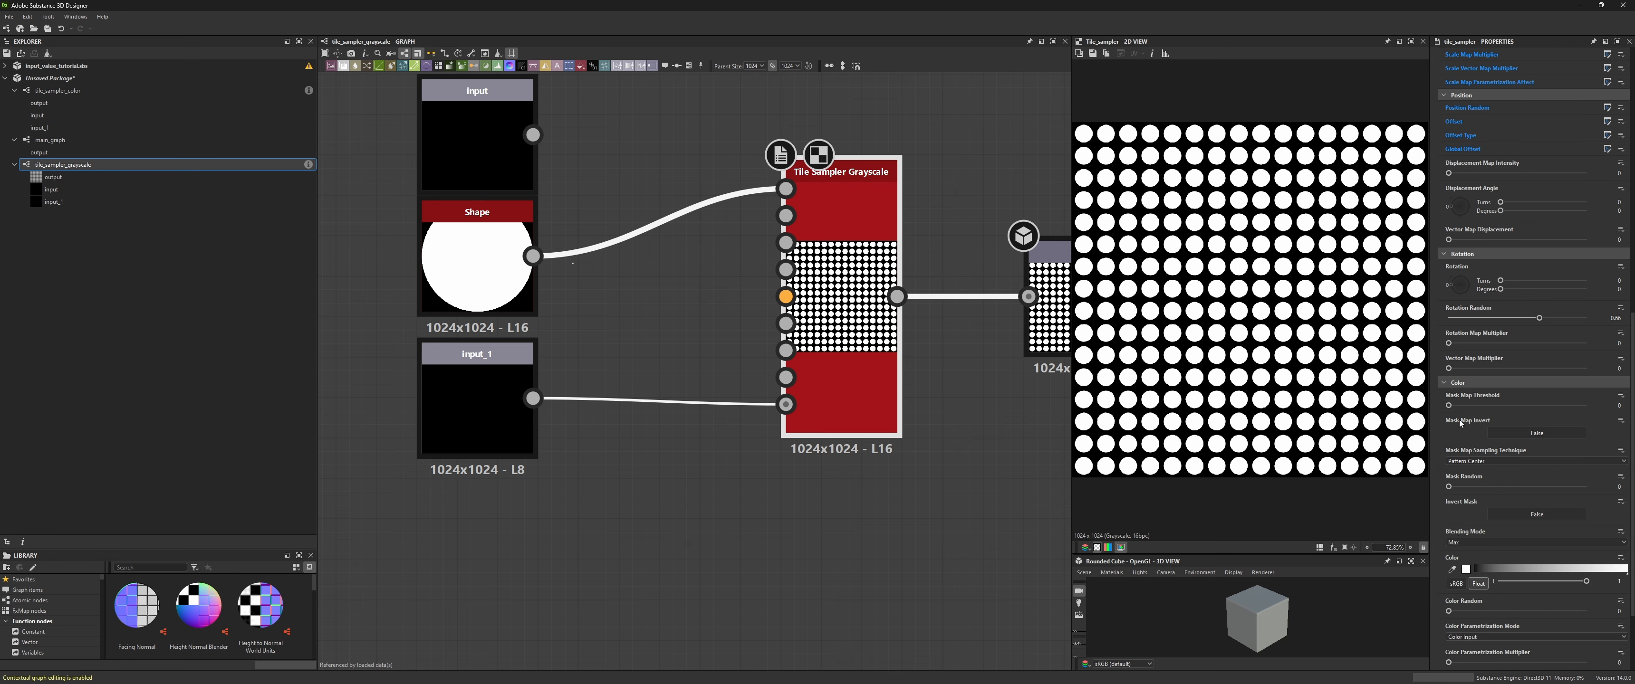
drag(1448, 405, 1394, 439)
drag(534, 134, 785, 189)
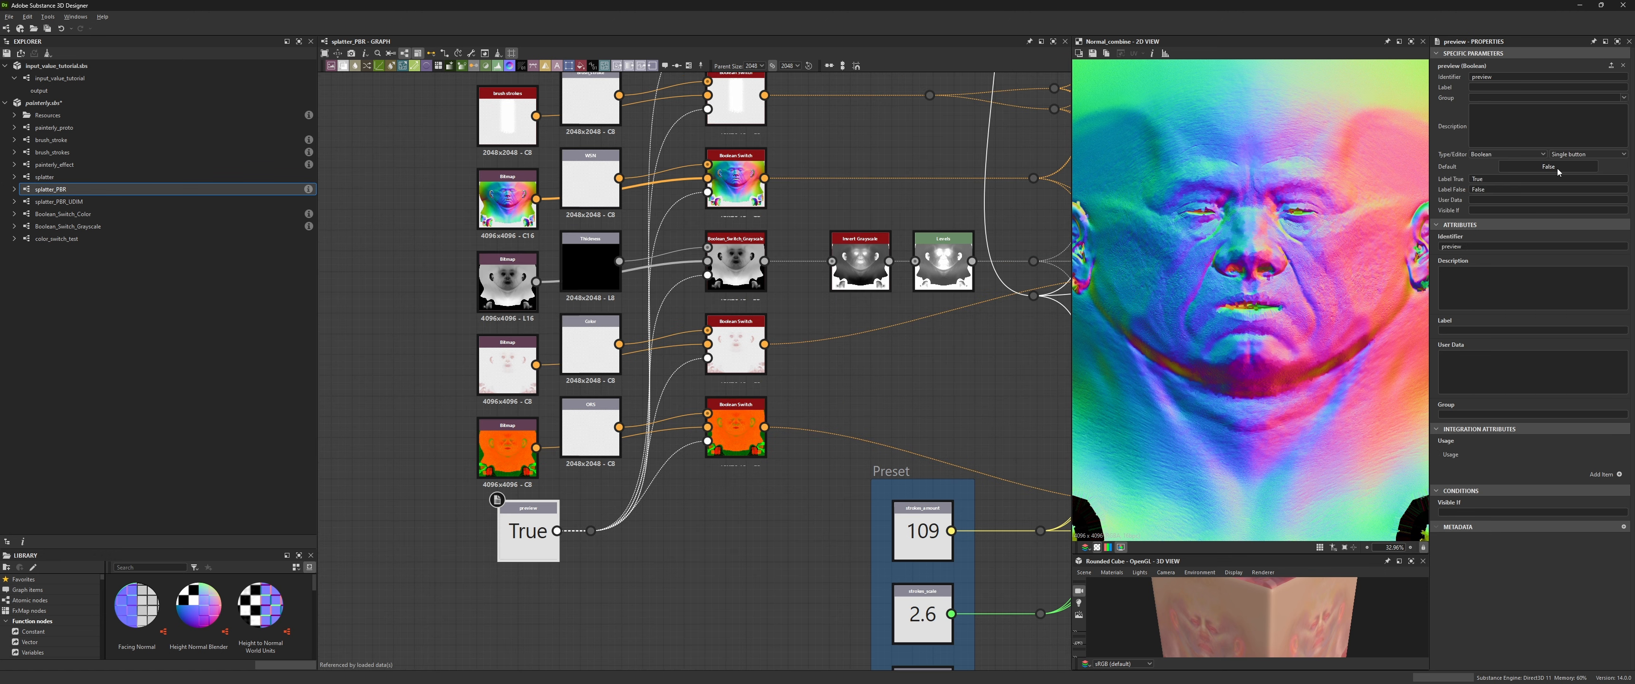
- Toggle the preview boolean's default value off and back on
click(1556, 168)
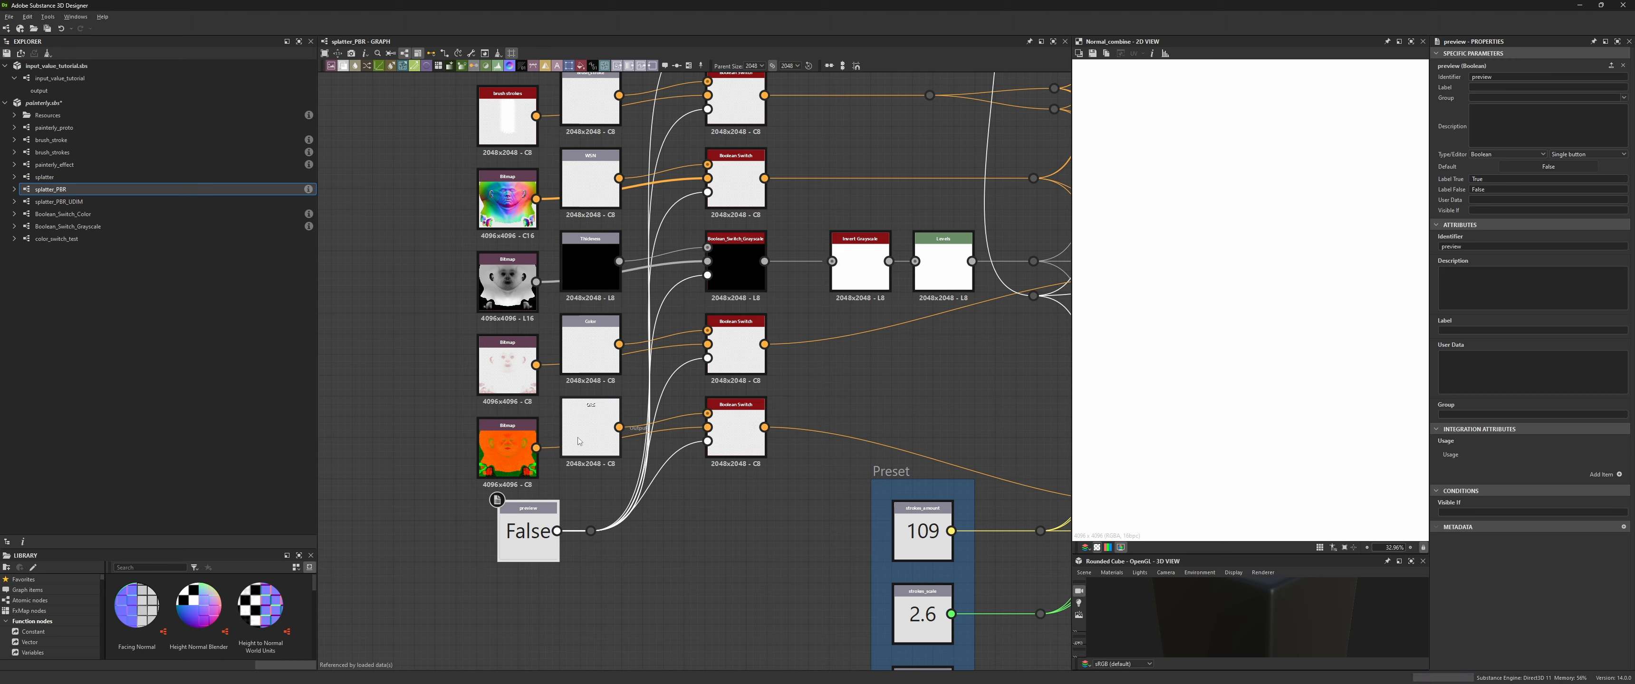
click(1535, 168)
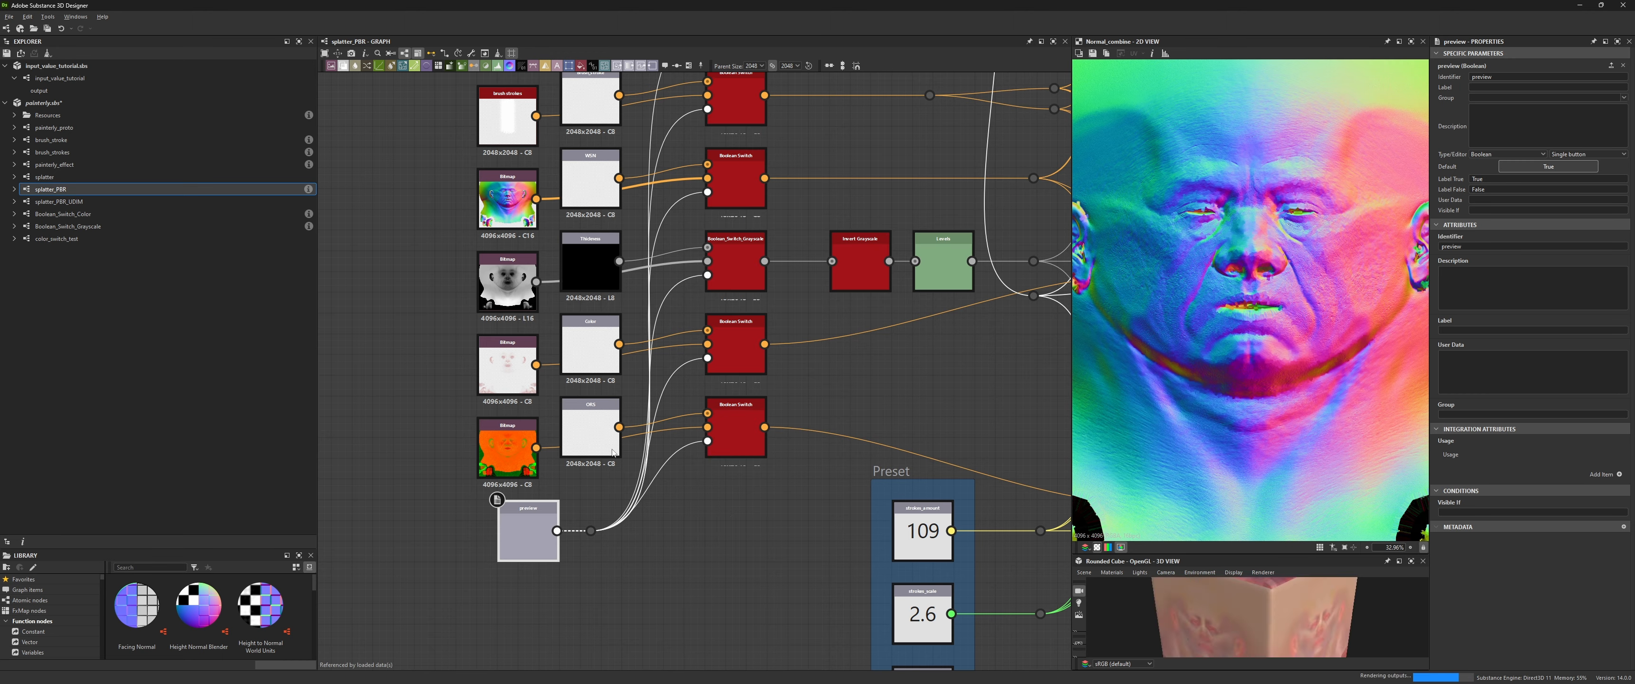
- Add a Switch Color node below the Uniform Color node in the input_value_tutorial graph
click(133, 208)
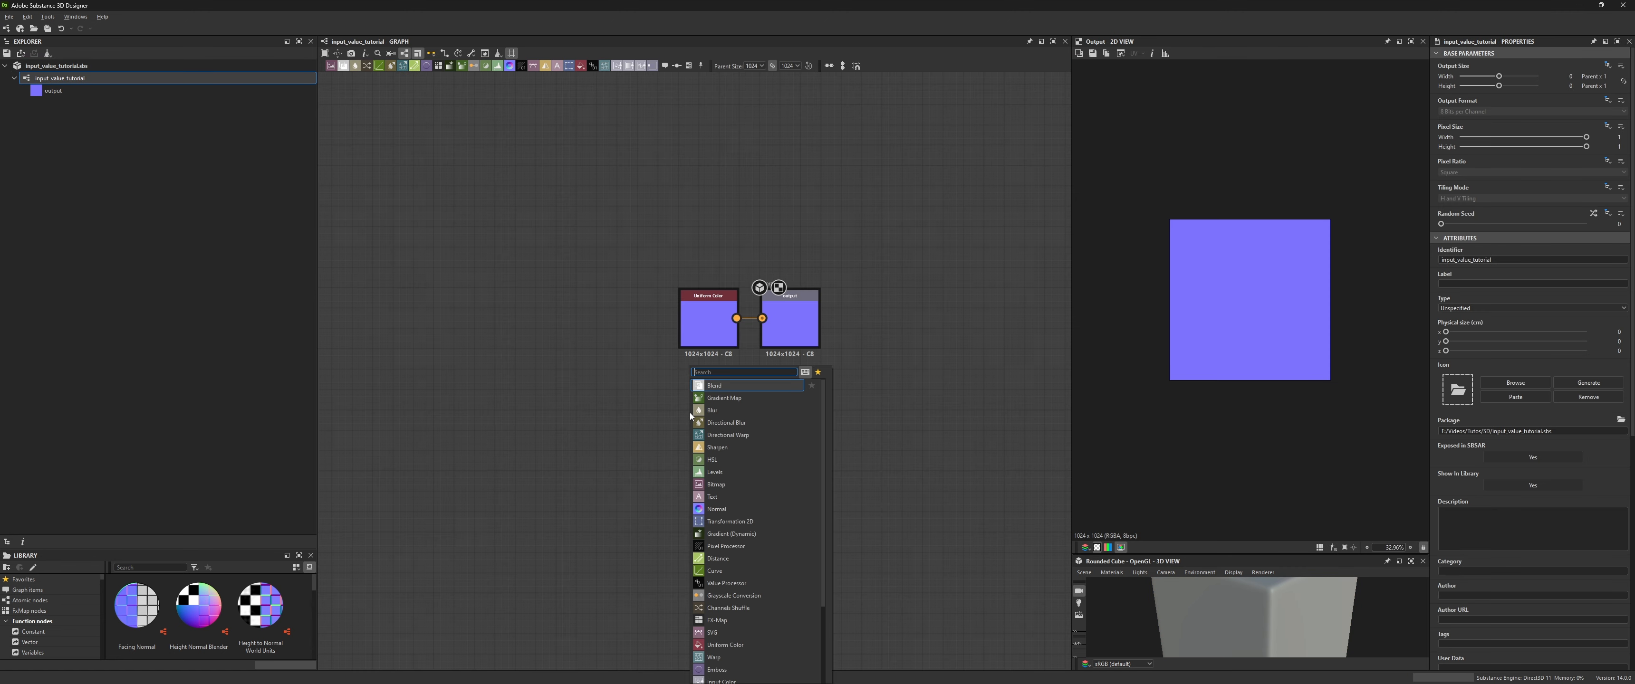
text(switch)
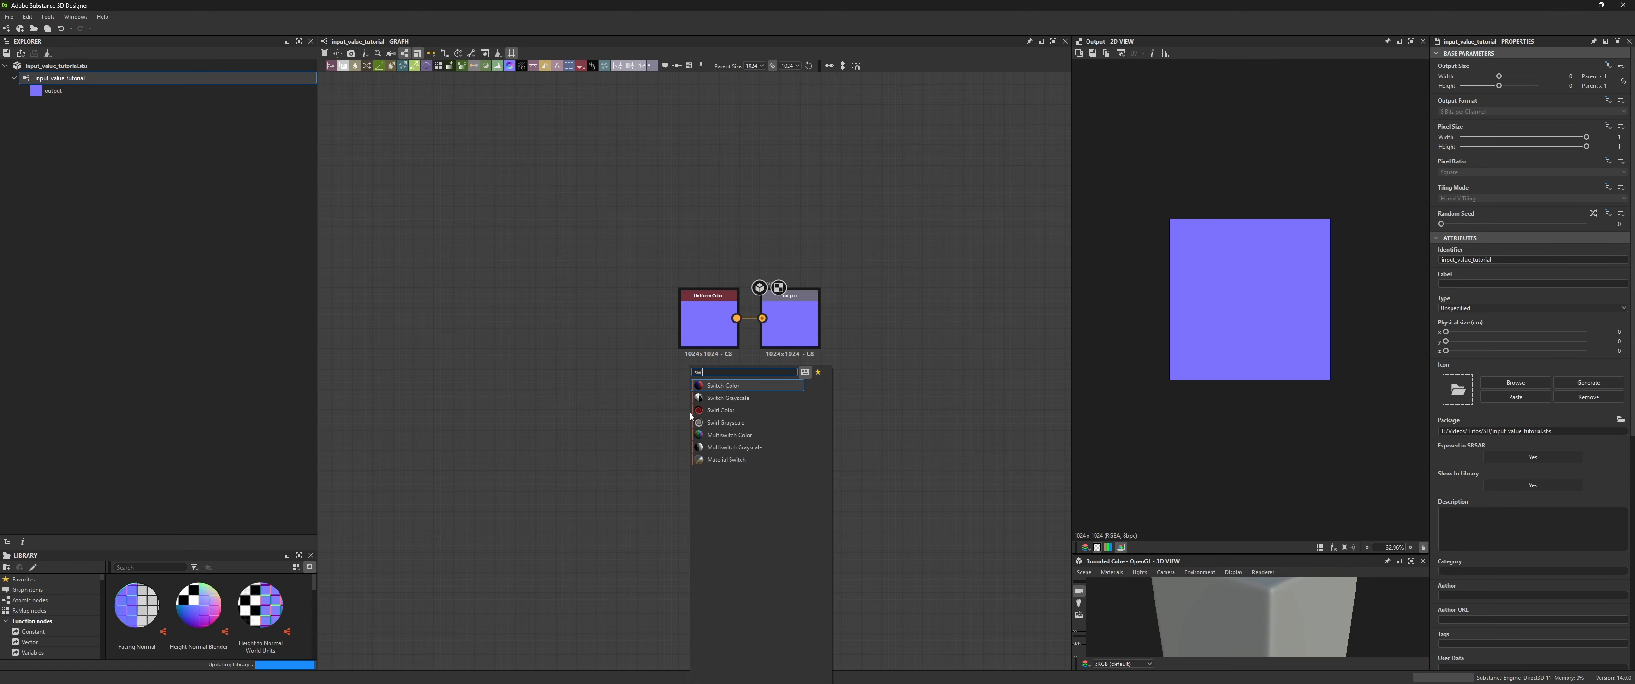
key(Return)
drag(691, 417, 772, 397)
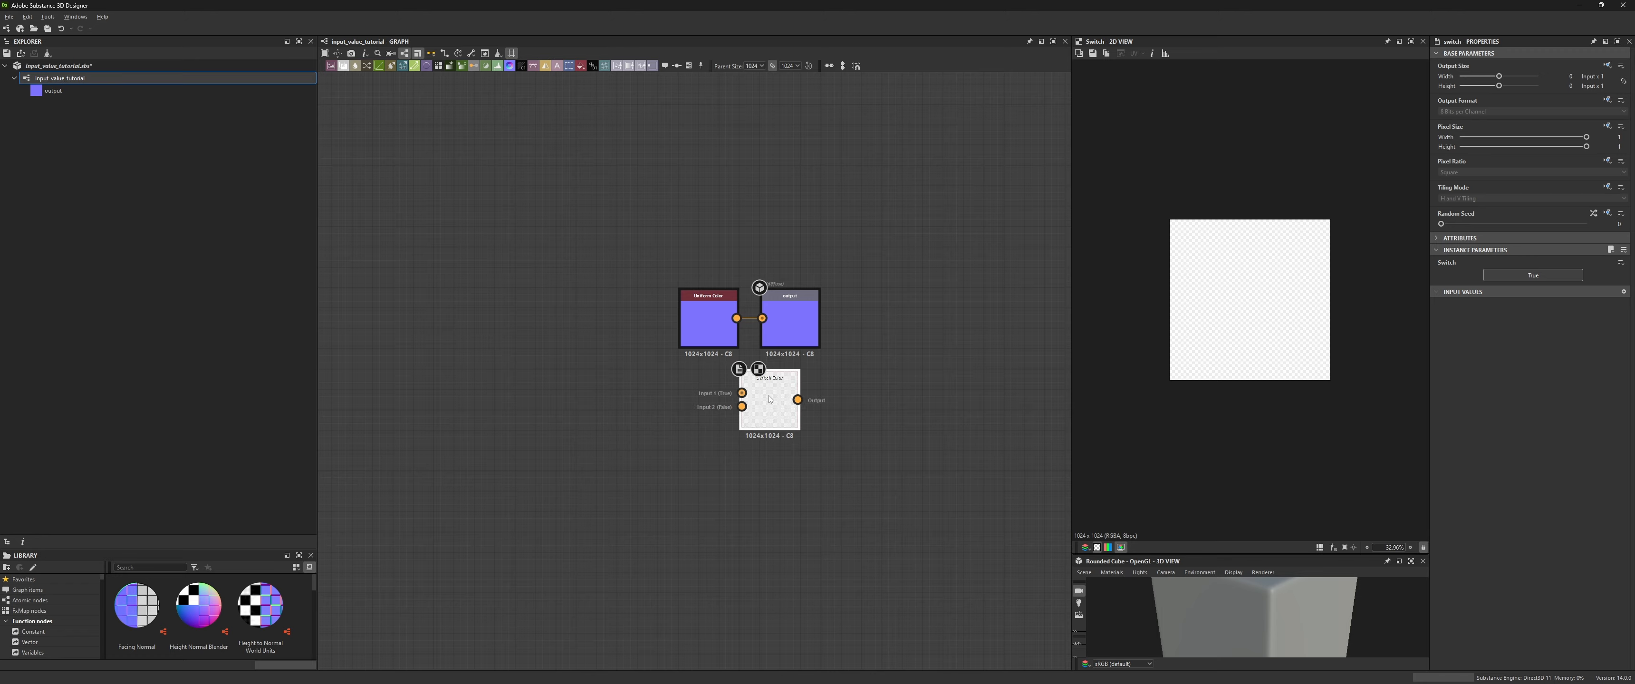
- Rearrange the Uniform Color and Switch nodes, then duplicate the Uniform Color node
drag(692, 336, 469, 333)
drag(768, 397, 637, 377)
click(474, 321)
key(ctrl+d)
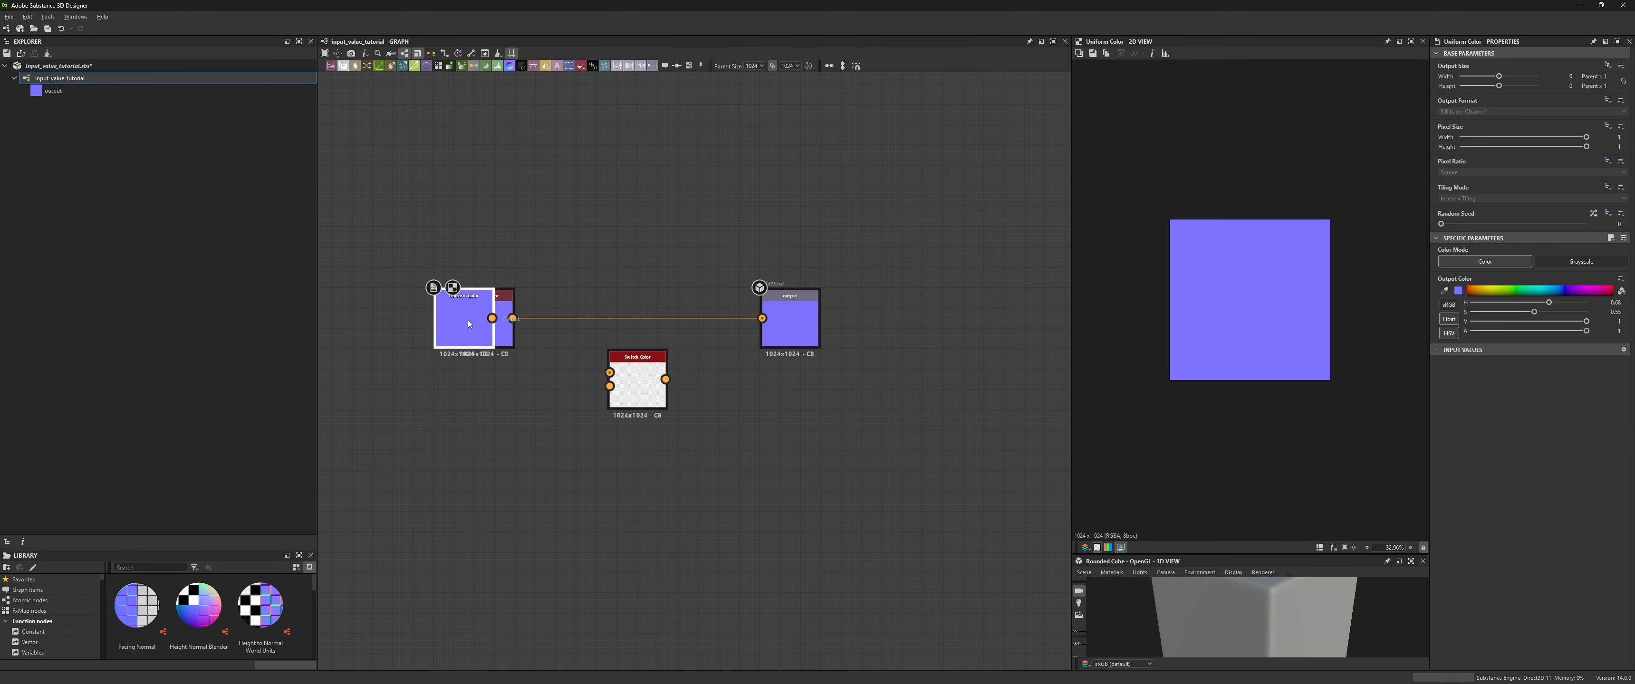
- Move the duplicated Uniform Color node below the original and set the original's output color to green
drag(474, 321, 494, 401)
click(484, 320)
click(1500, 290)
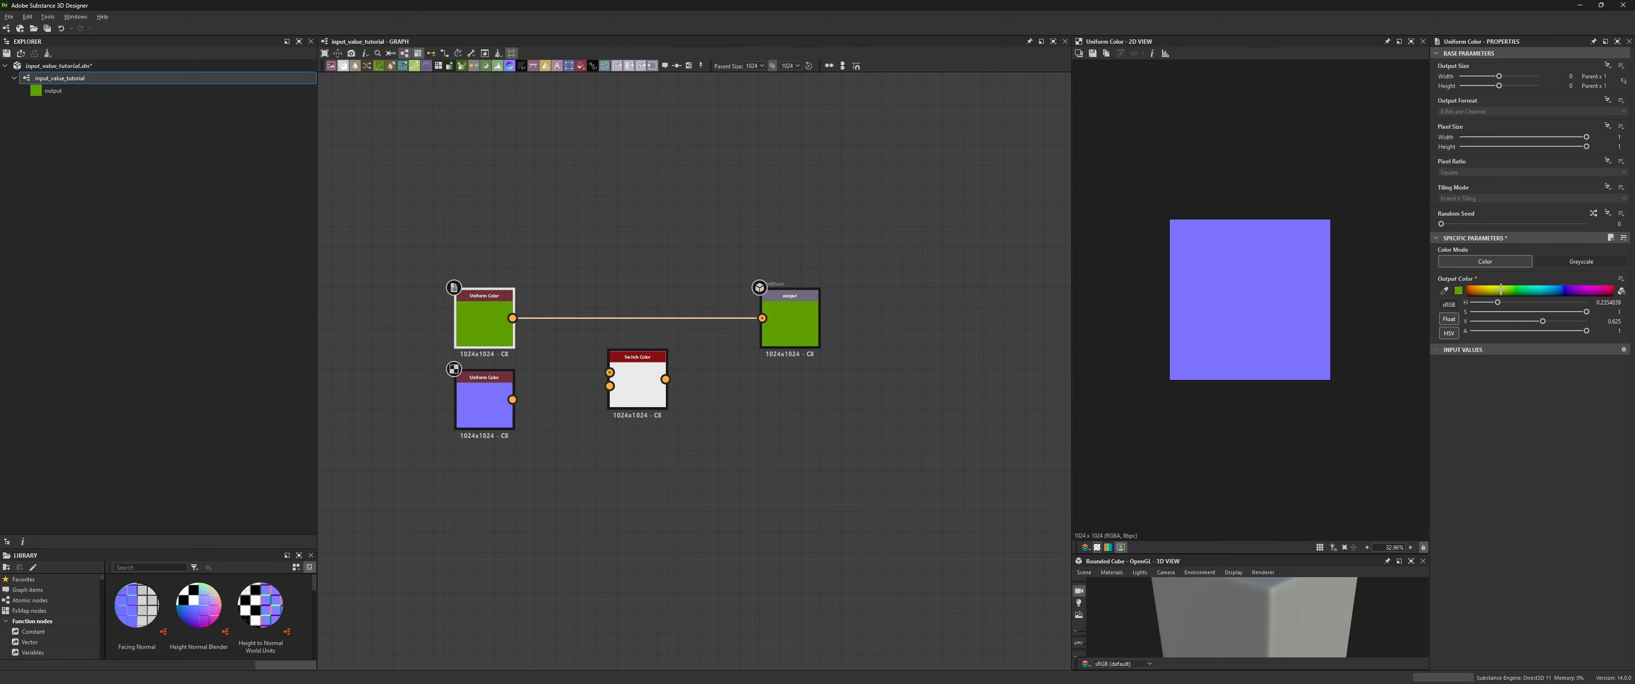
- Wire both Uniform Color nodes into the Switch Color node's inputs and the Switch into the output node
drag(513, 318, 609, 372)
drag(512, 400, 761, 318)
click(644, 384)
middle_drag(526, 489, 617, 431)
- Add an Input value node beside the Switch and change its type to Boolean
key(space)
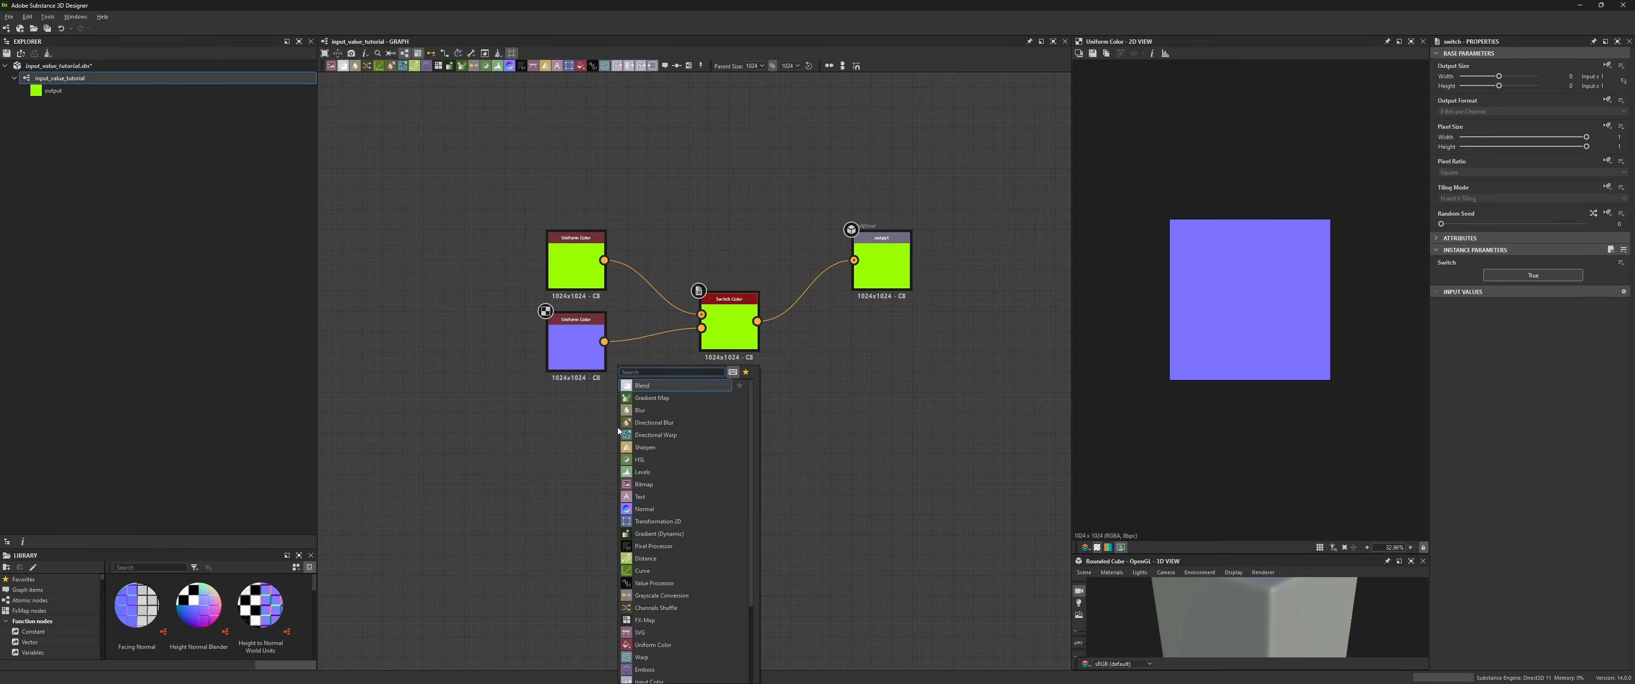
text(in)
click(647, 410)
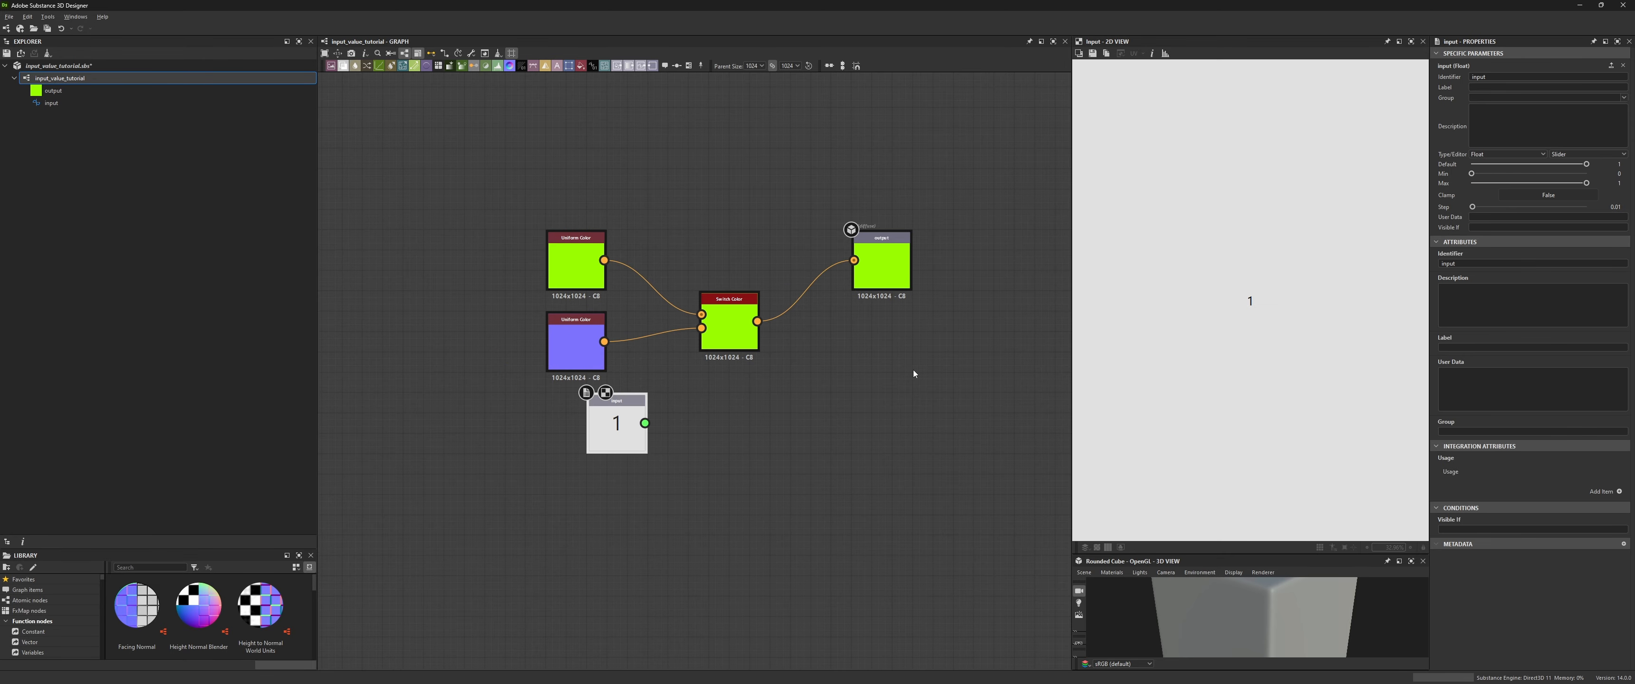
click(1506, 155)
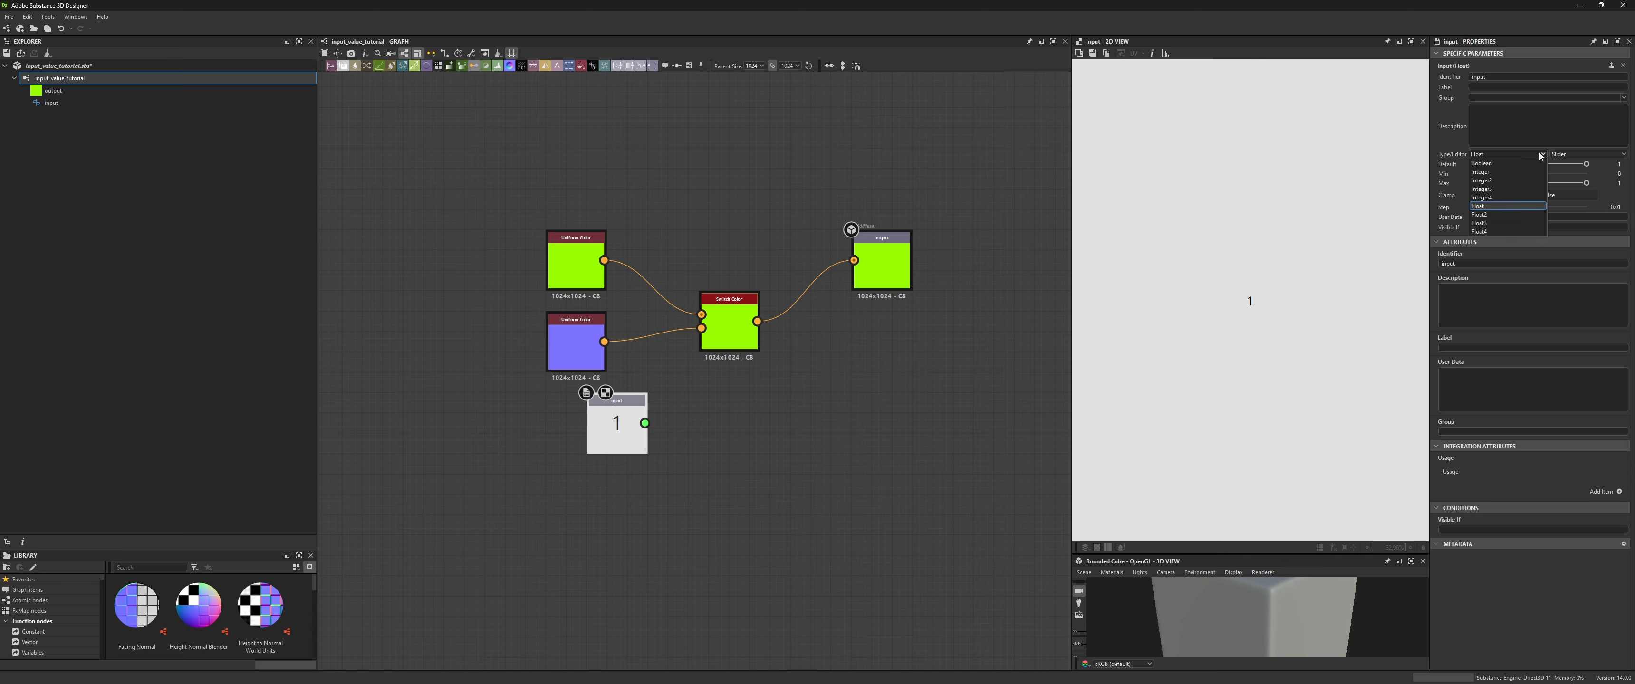
click(1504, 165)
drag(629, 438, 588, 438)
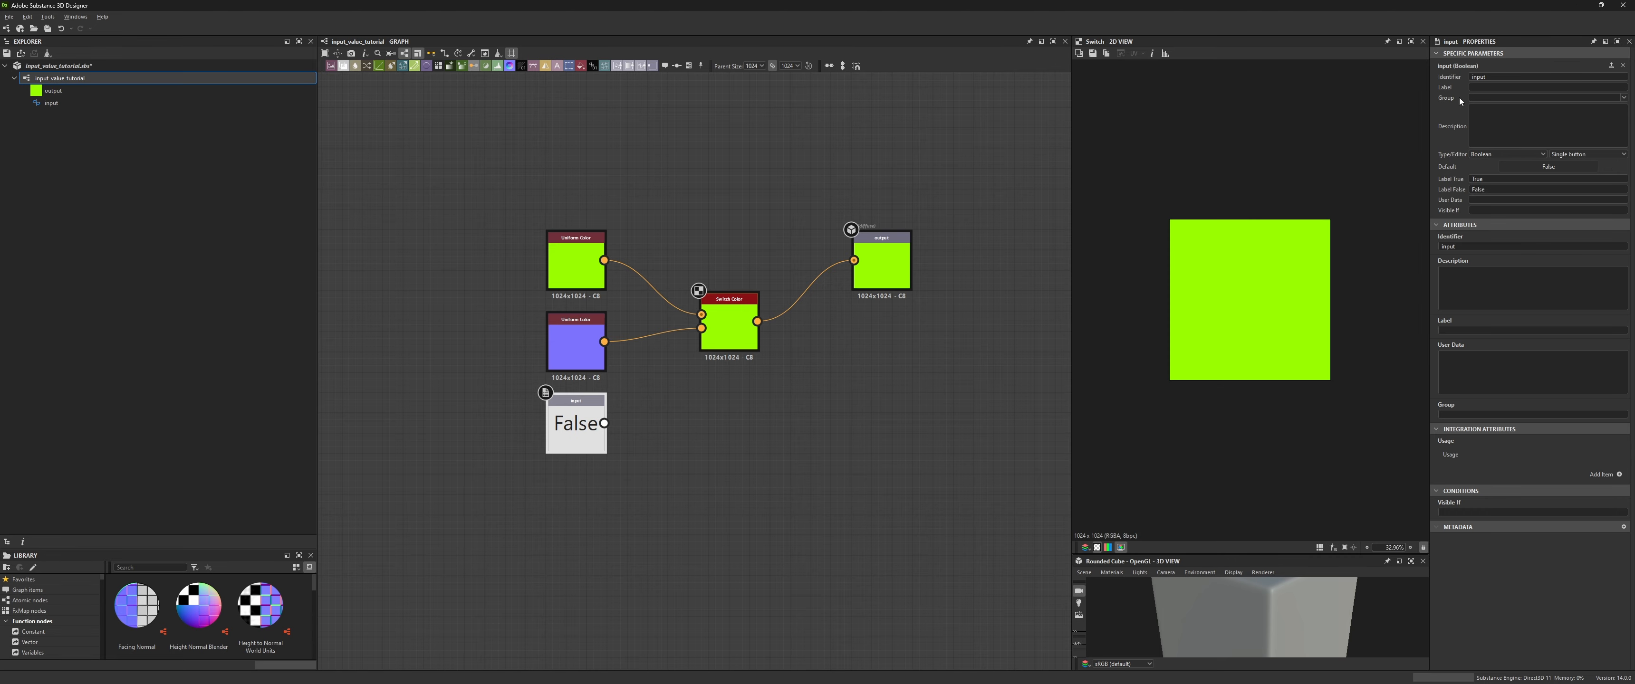
- Rename the Boolean input value's identifier to preview
double_click(1492, 76)
key(Return)
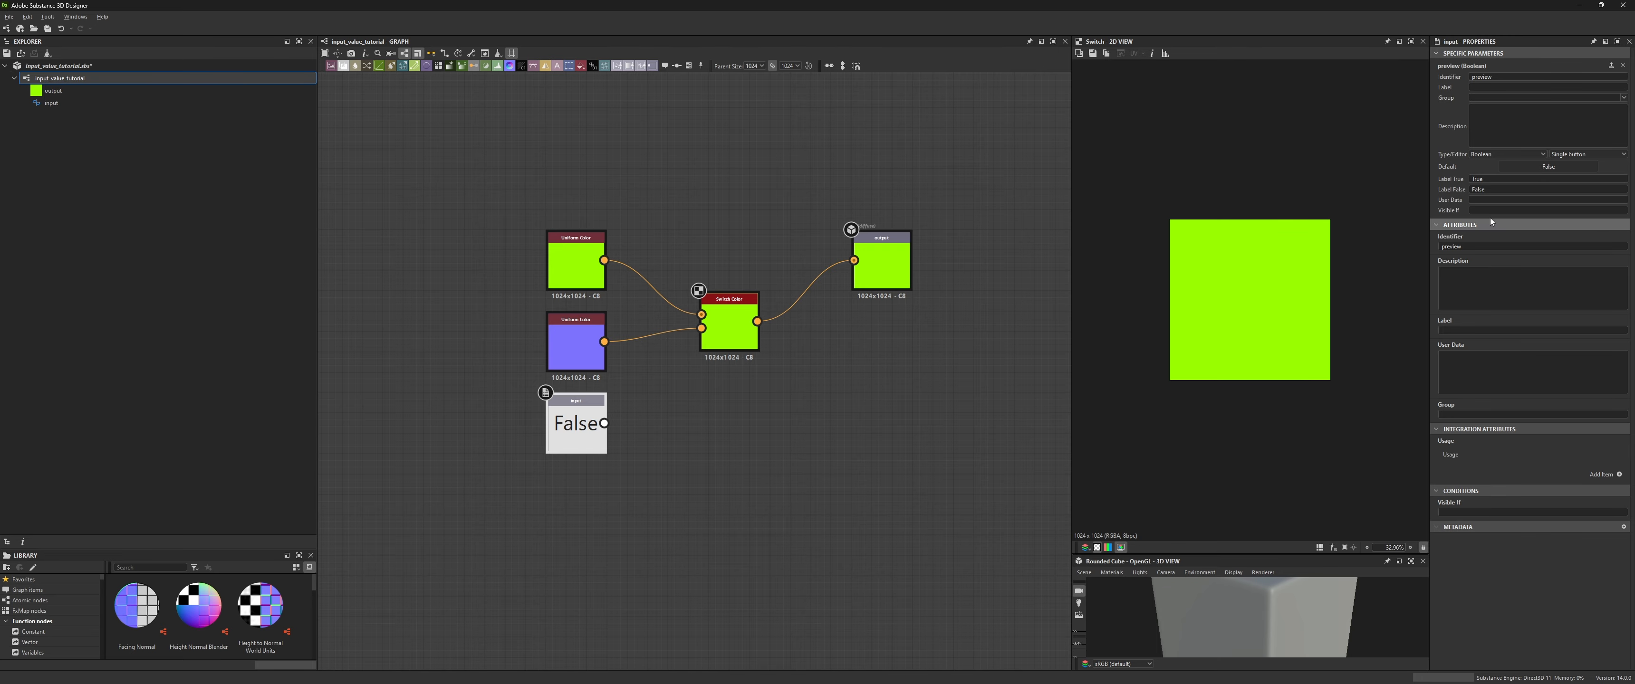
click(746, 336)
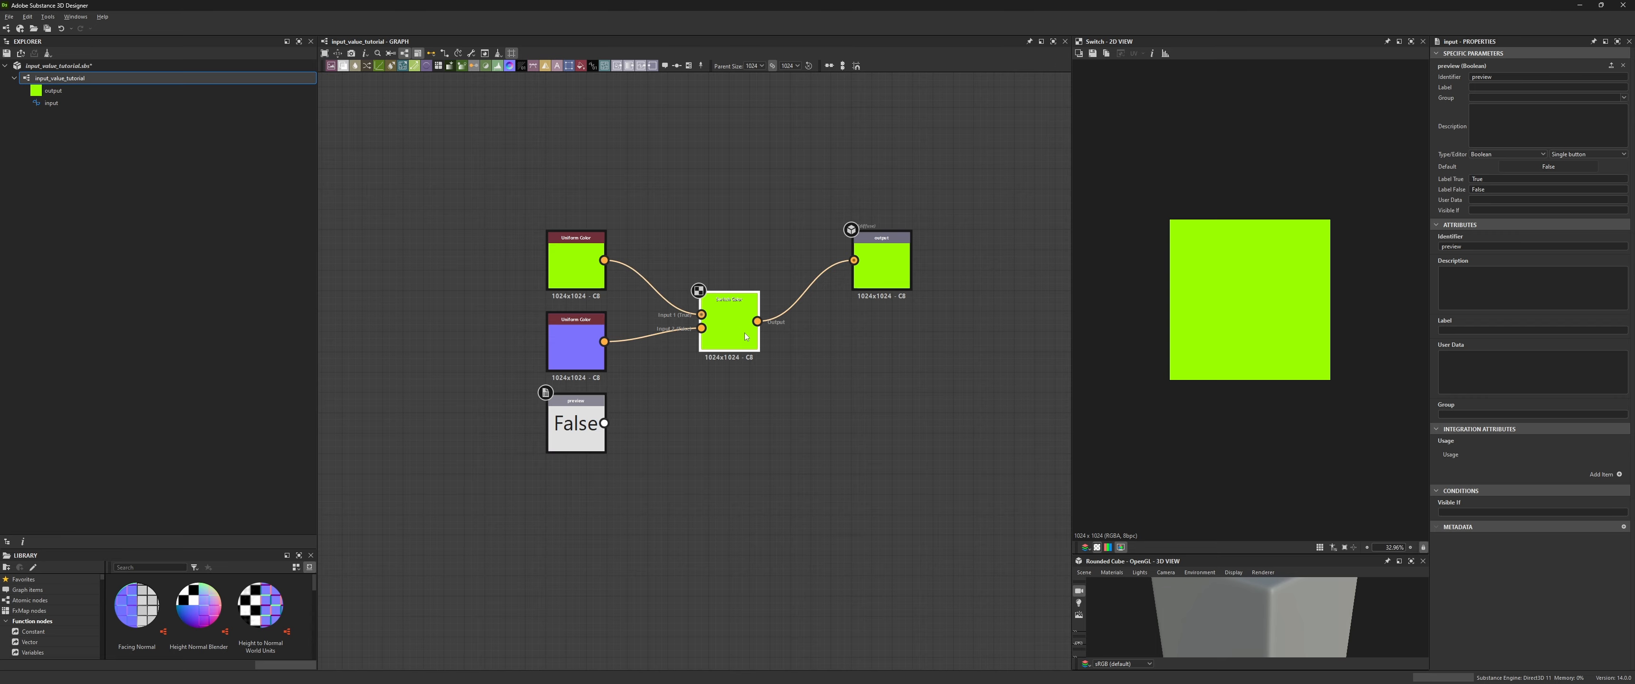
- Add a Boolean input value on the Switch Color node and connect the preview node to it
click(1623, 292)
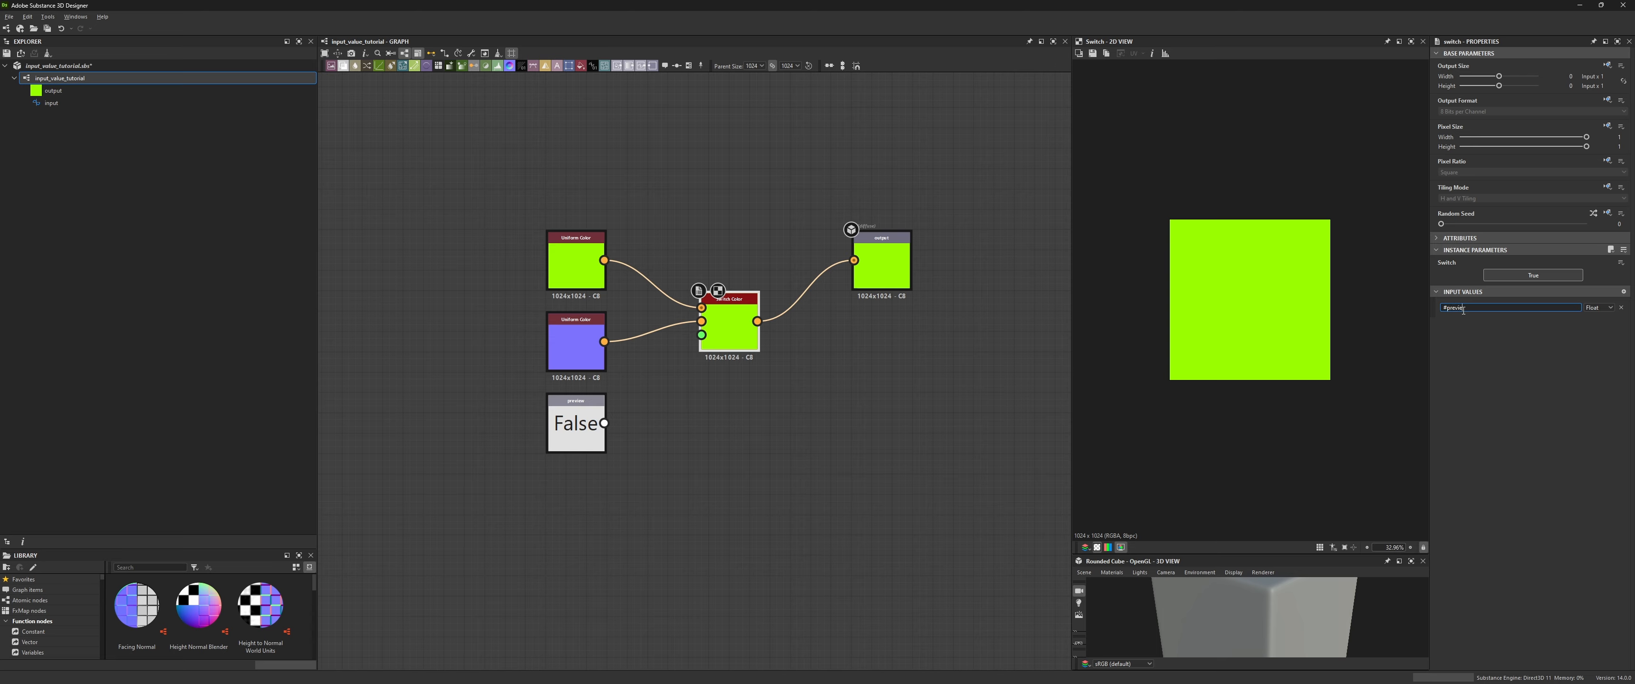
click(1607, 308)
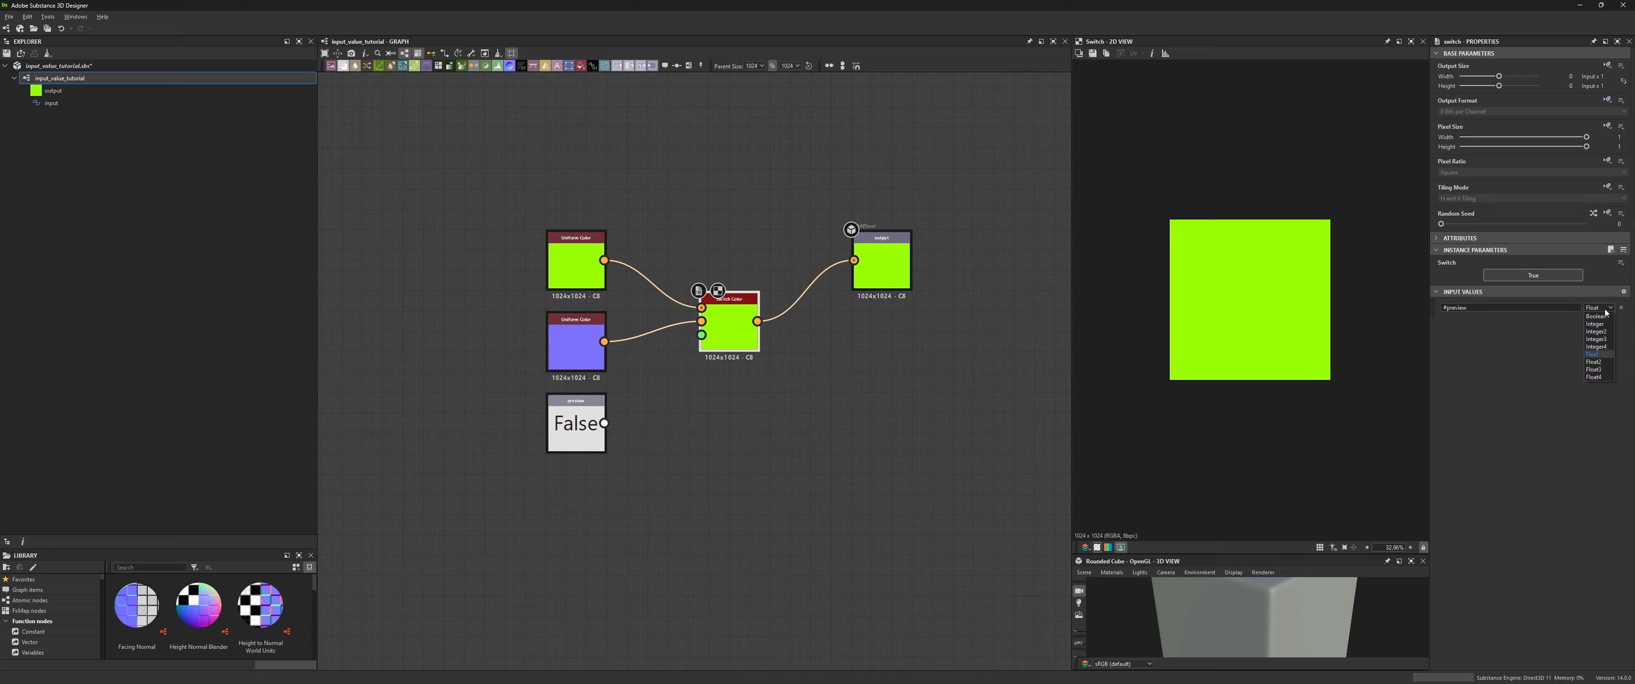
click(1596, 317)
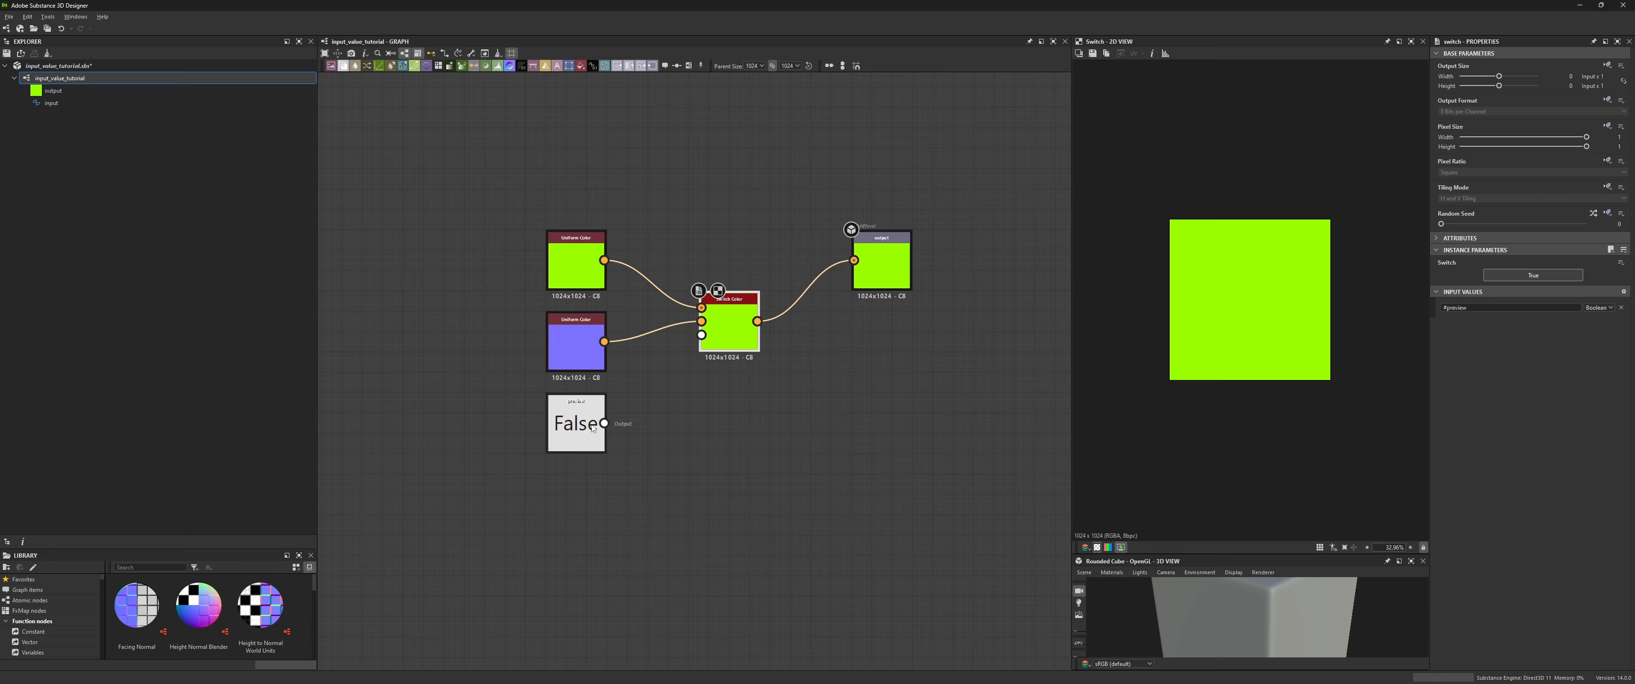
drag(603, 423, 702, 335)
- Switch the preview node's default value off and on again
click(576, 438)
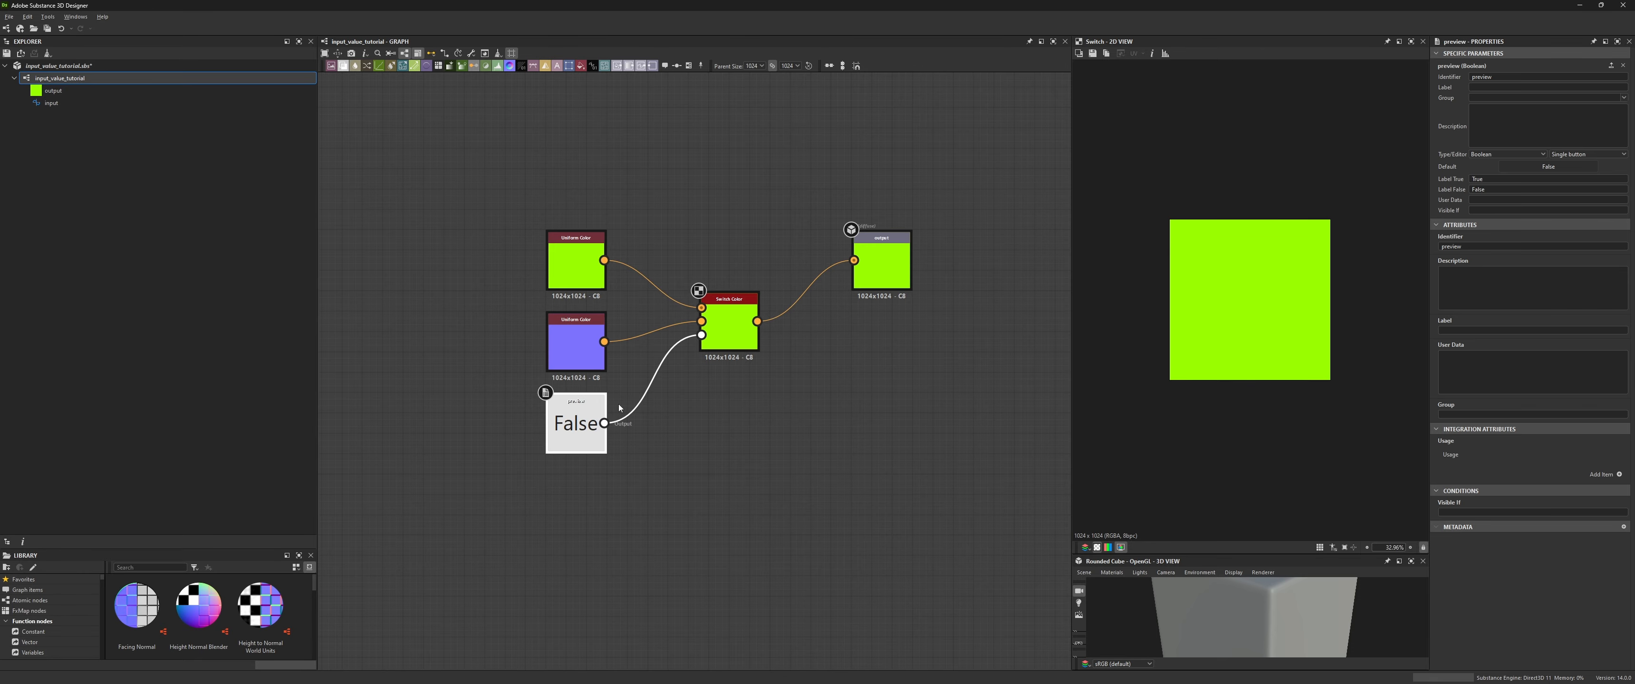
click(1531, 167)
click(1531, 166)
- Bind the Switch Color node's Switch parameter to the #preview input value
click(736, 317)
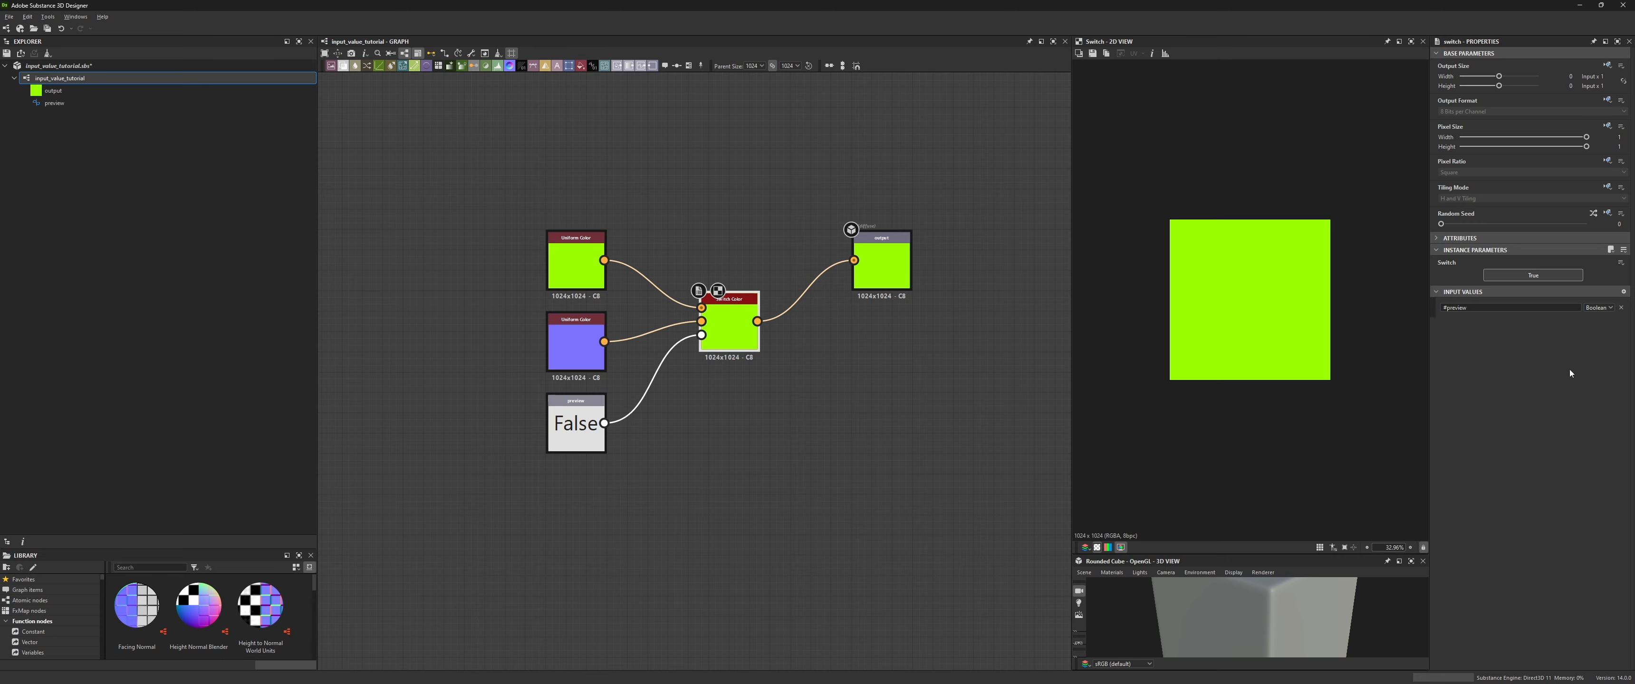
click(1620, 264)
click(1621, 268)
click(1622, 265)
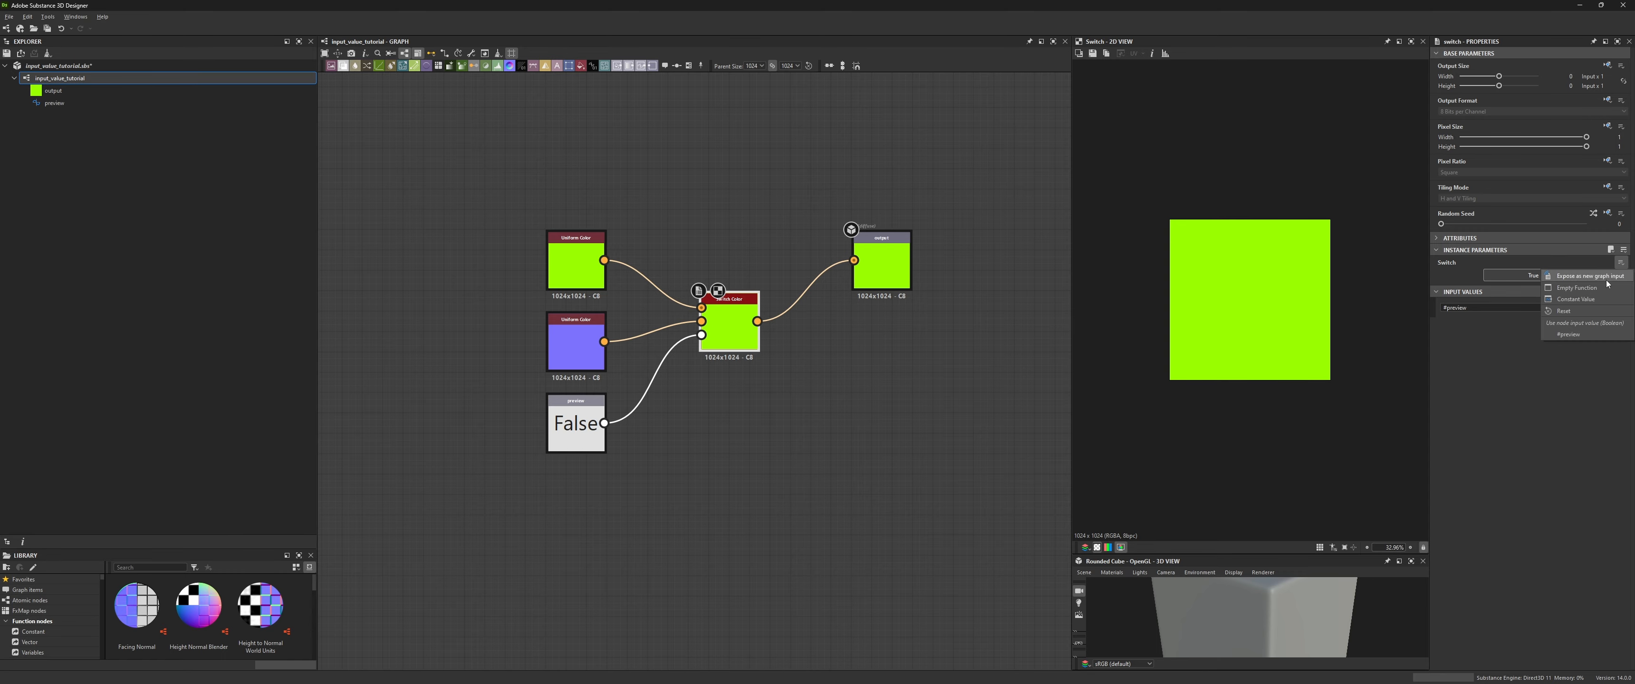
click(1580, 337)
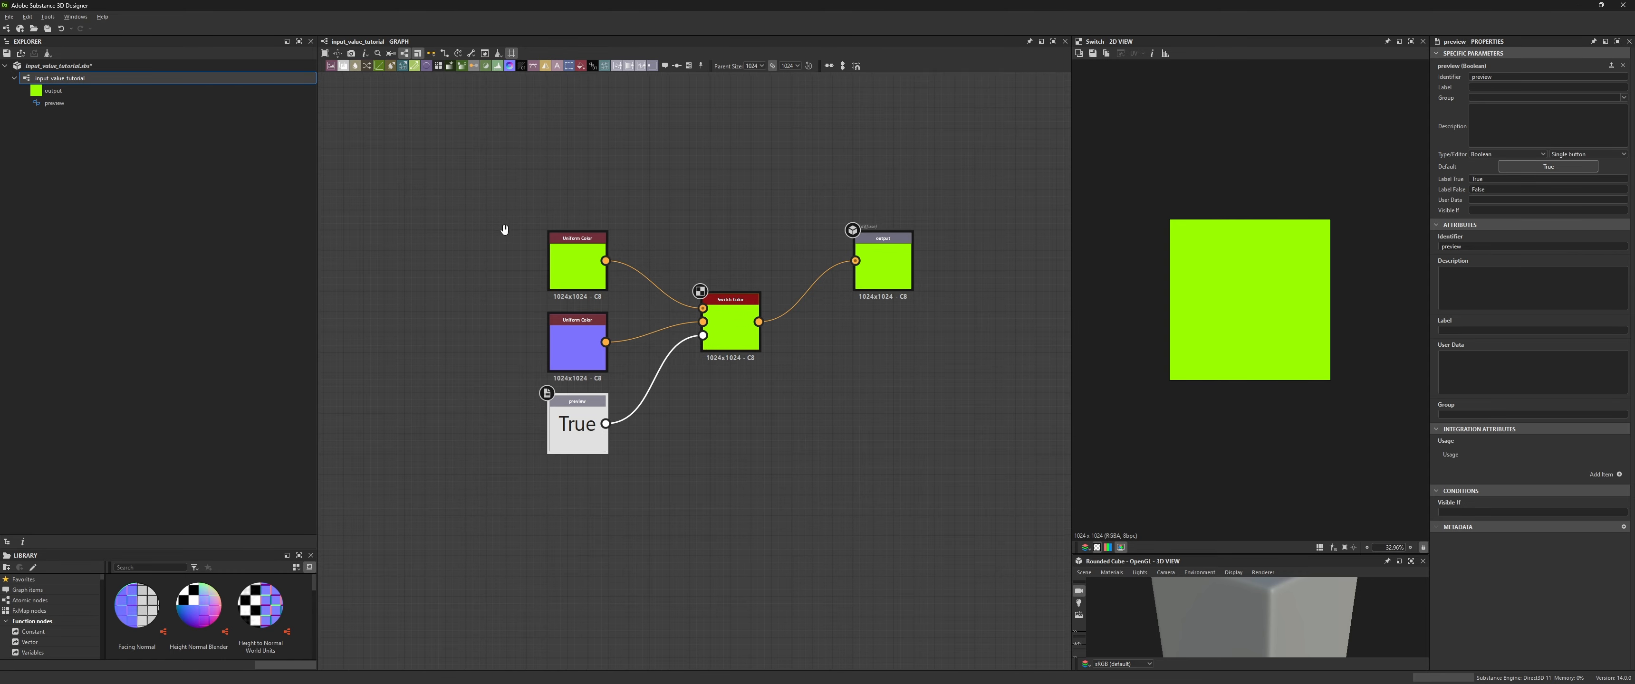
- Add a color Input node and wire it into the Switch's second input in place of the purple Uniform Color
middle_drag(573, 190, 653, 200)
key(space)
text(in)
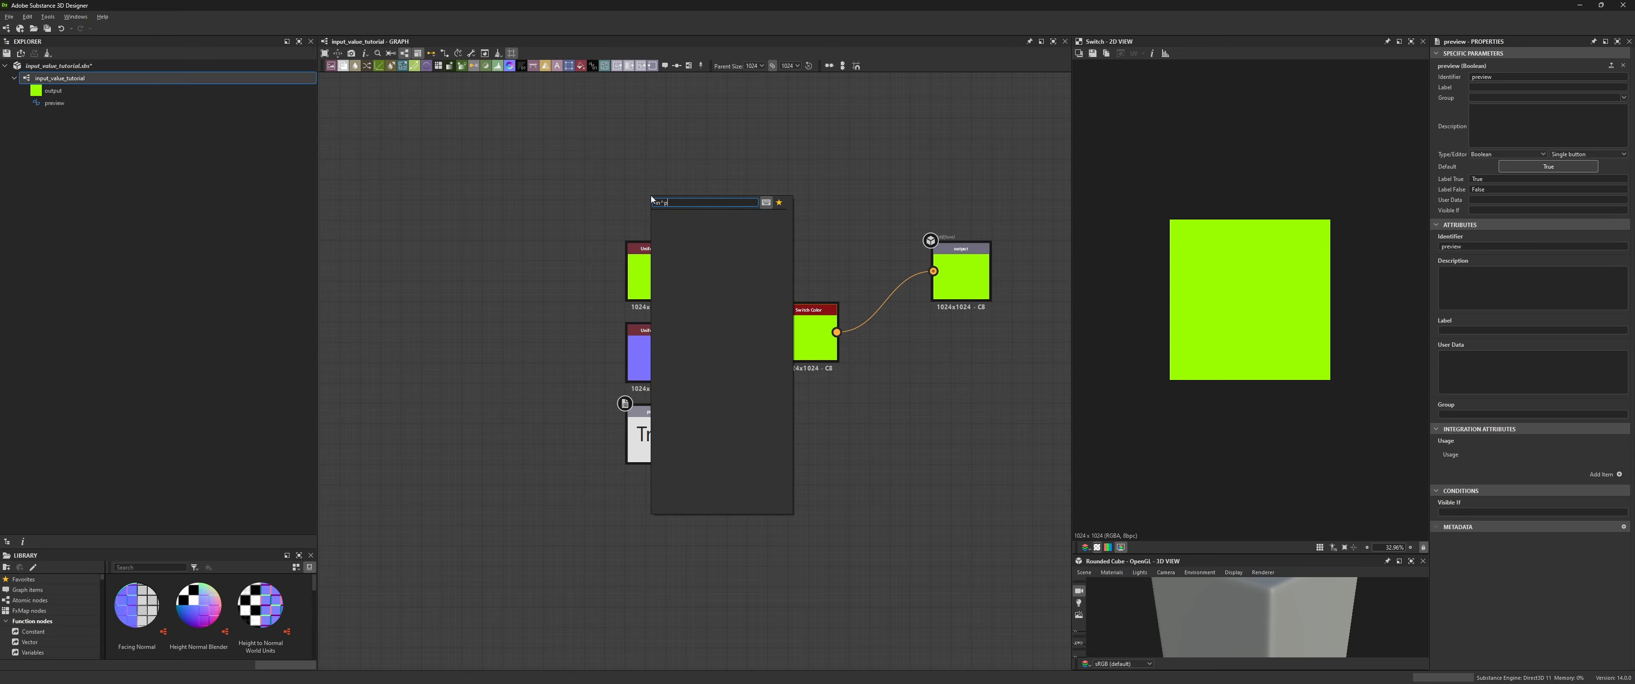
key(Return)
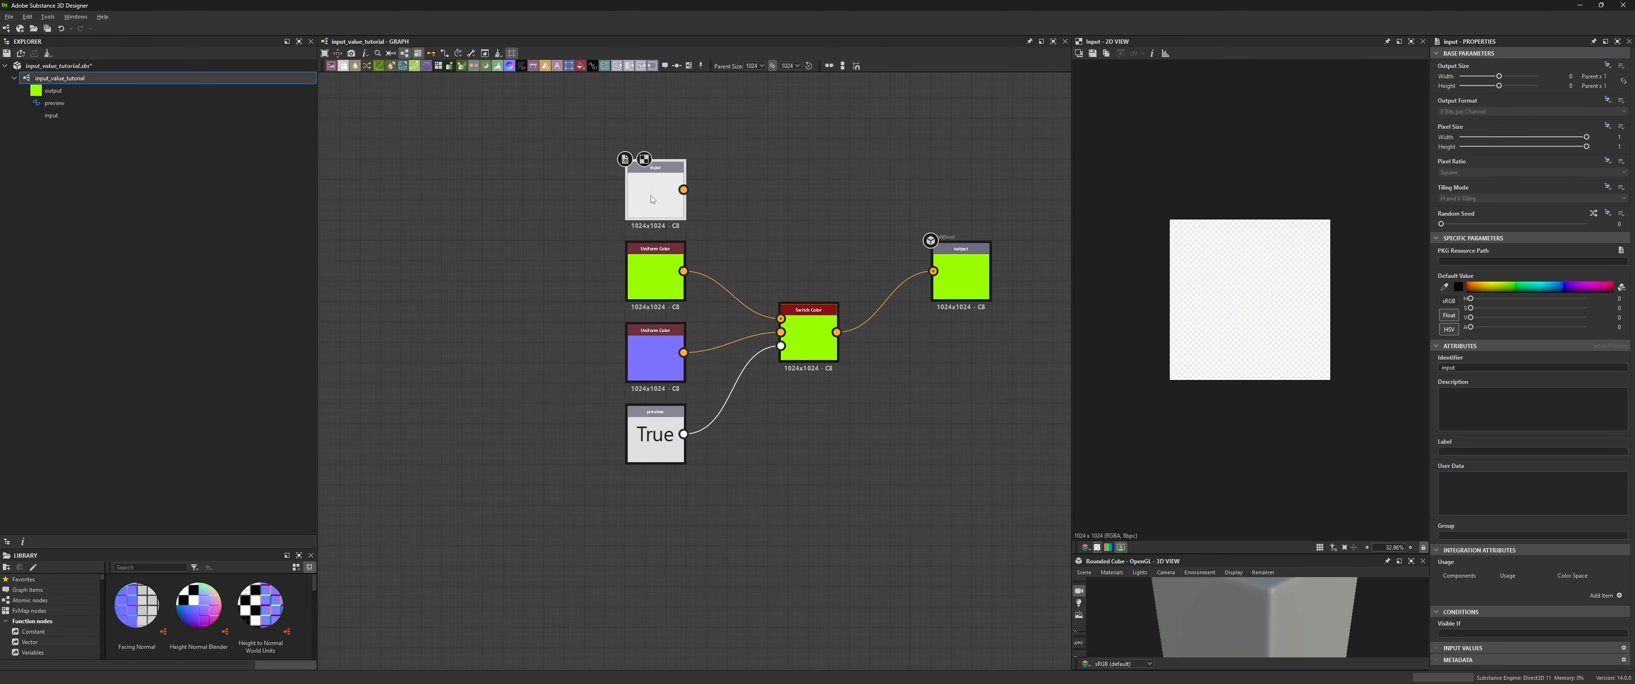
drag(653, 189, 552, 354)
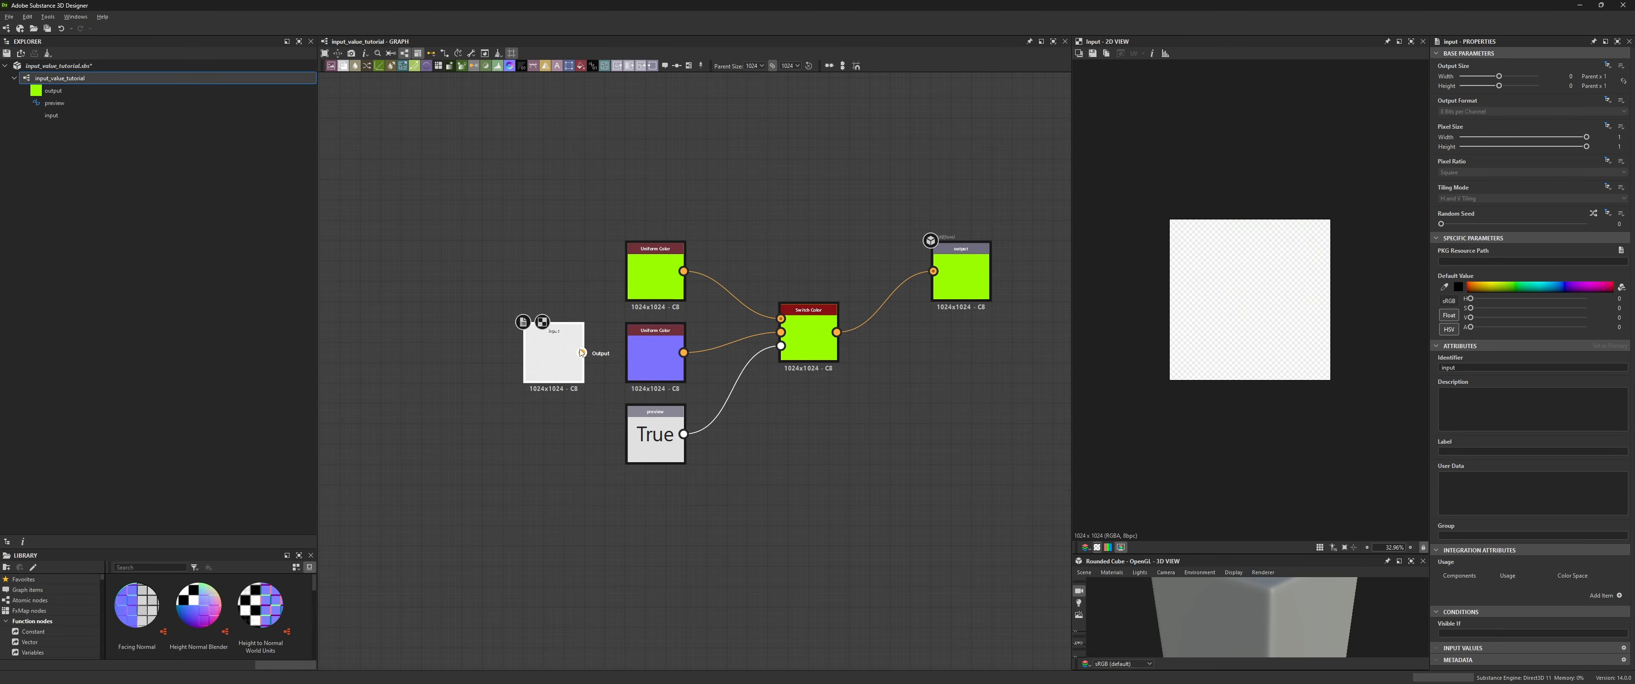
drag(770, 338, 780, 333)
drag(655, 355, 432, 355)
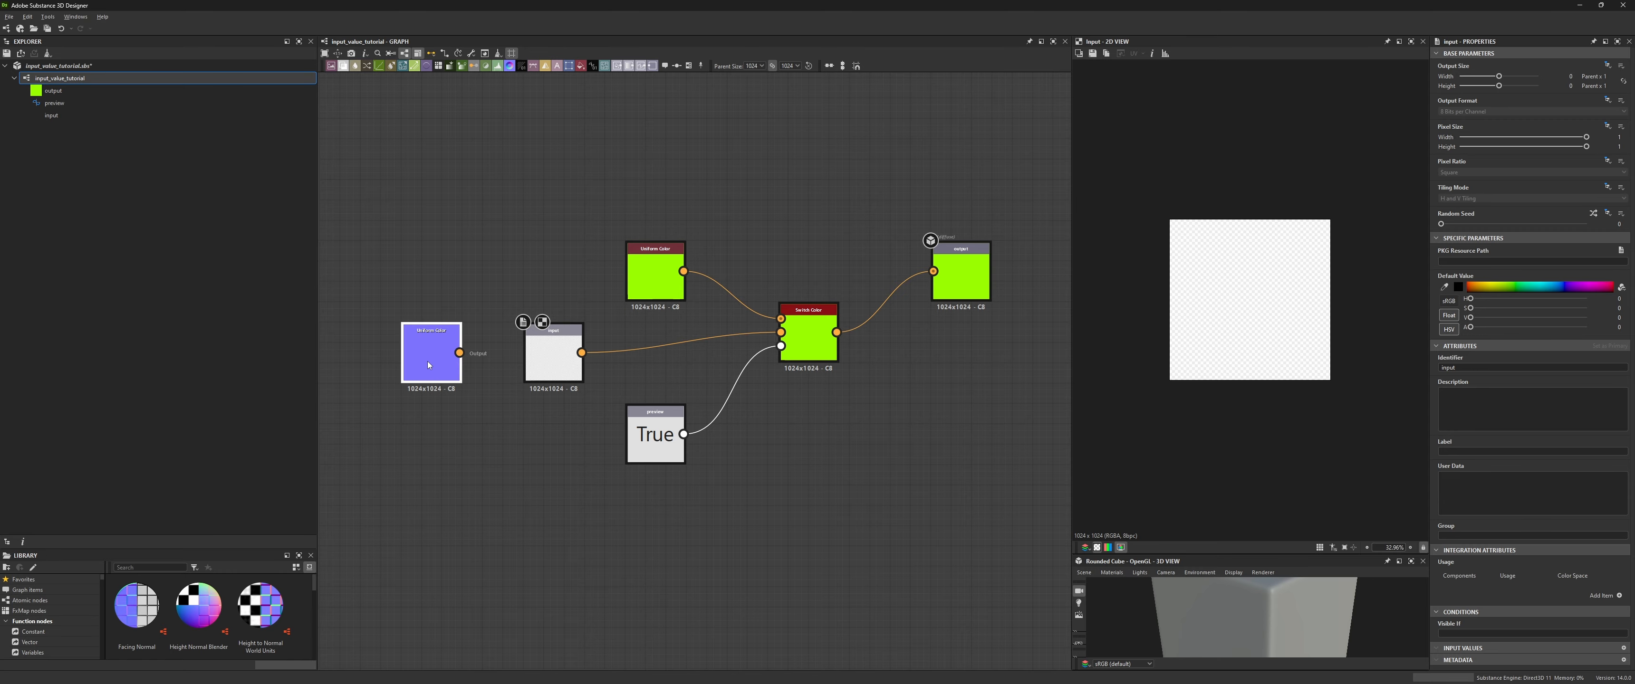
drag(547, 355, 654, 355)
- Create a new graph named subgraph from the selected Switch-based nodes
drag(985, 157, 574, 445)
right_click(766, 331)
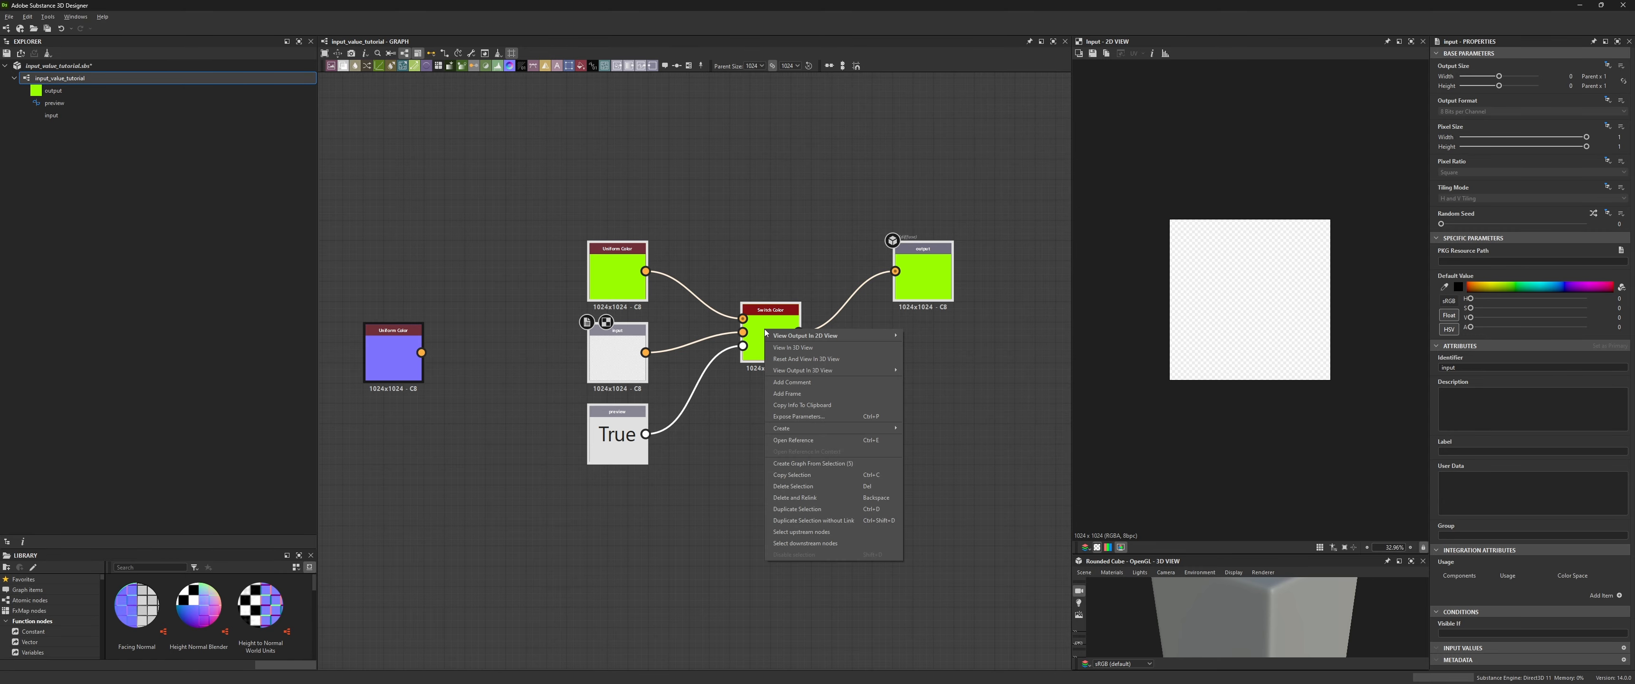
click(823, 465)
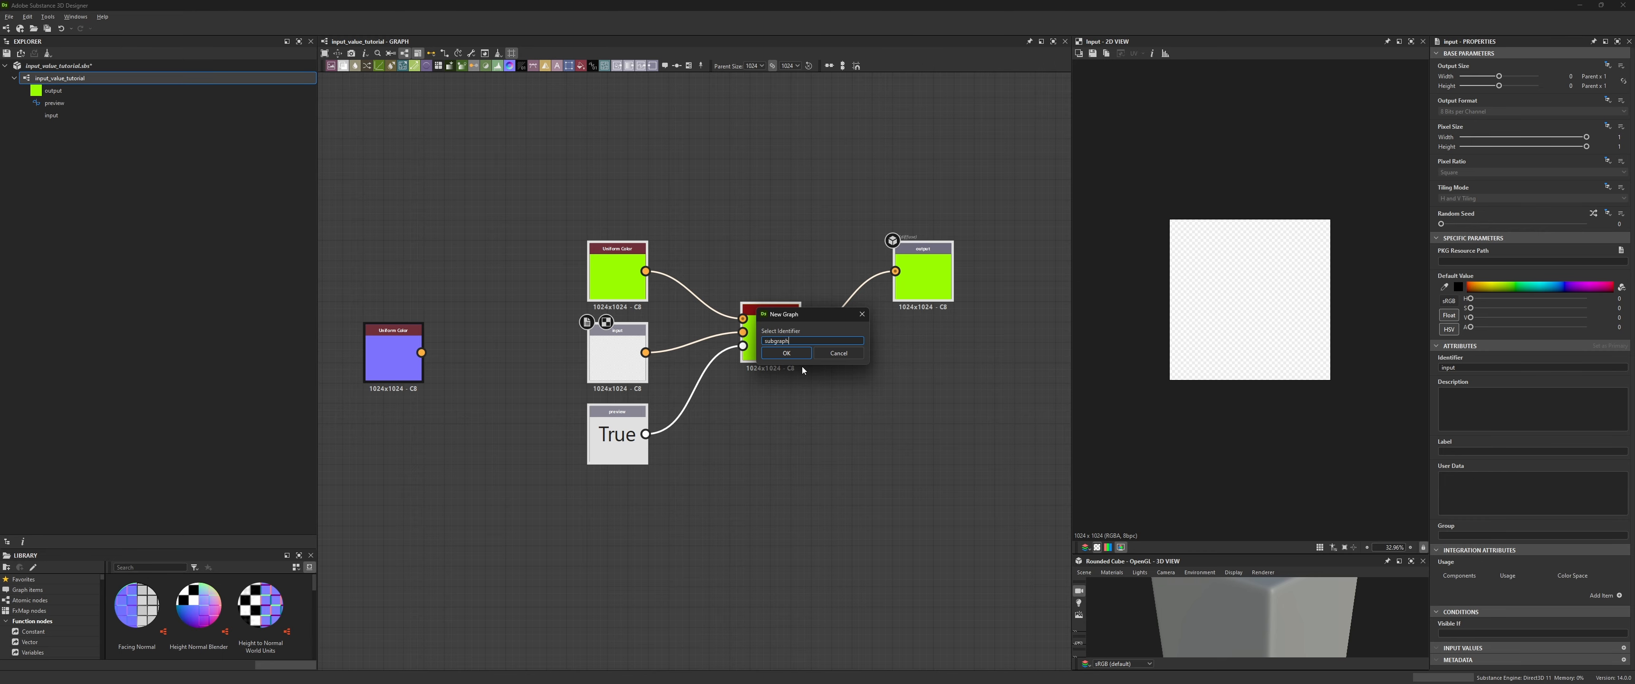
text(subgraph)
key(Return)
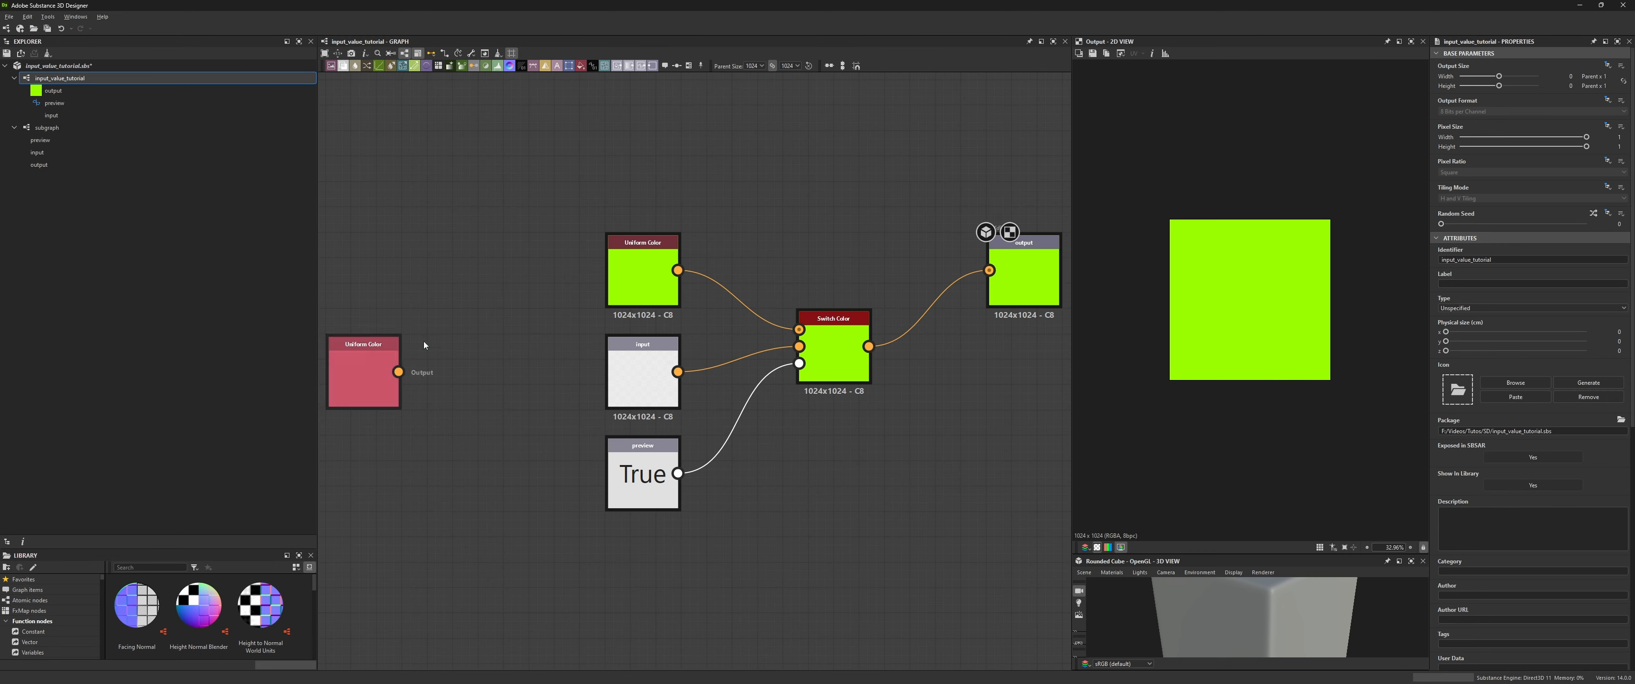
- Place an instance of subgraph in the graph below the Switch Color node
scroll(520, 348, down, 4)
middle_drag(520, 348, 579, 286)
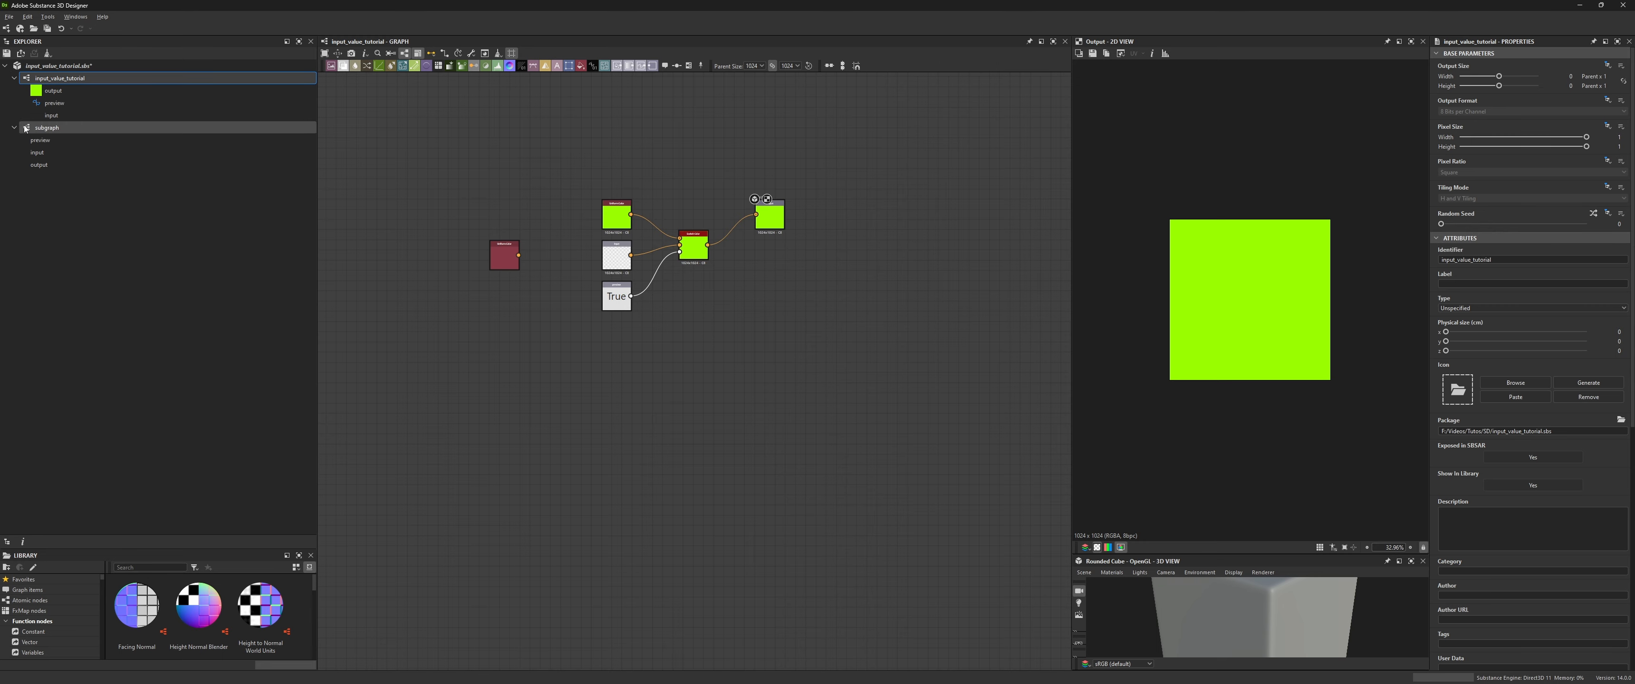
drag(47, 128, 658, 401)
scroll(658, 408, up, 6)
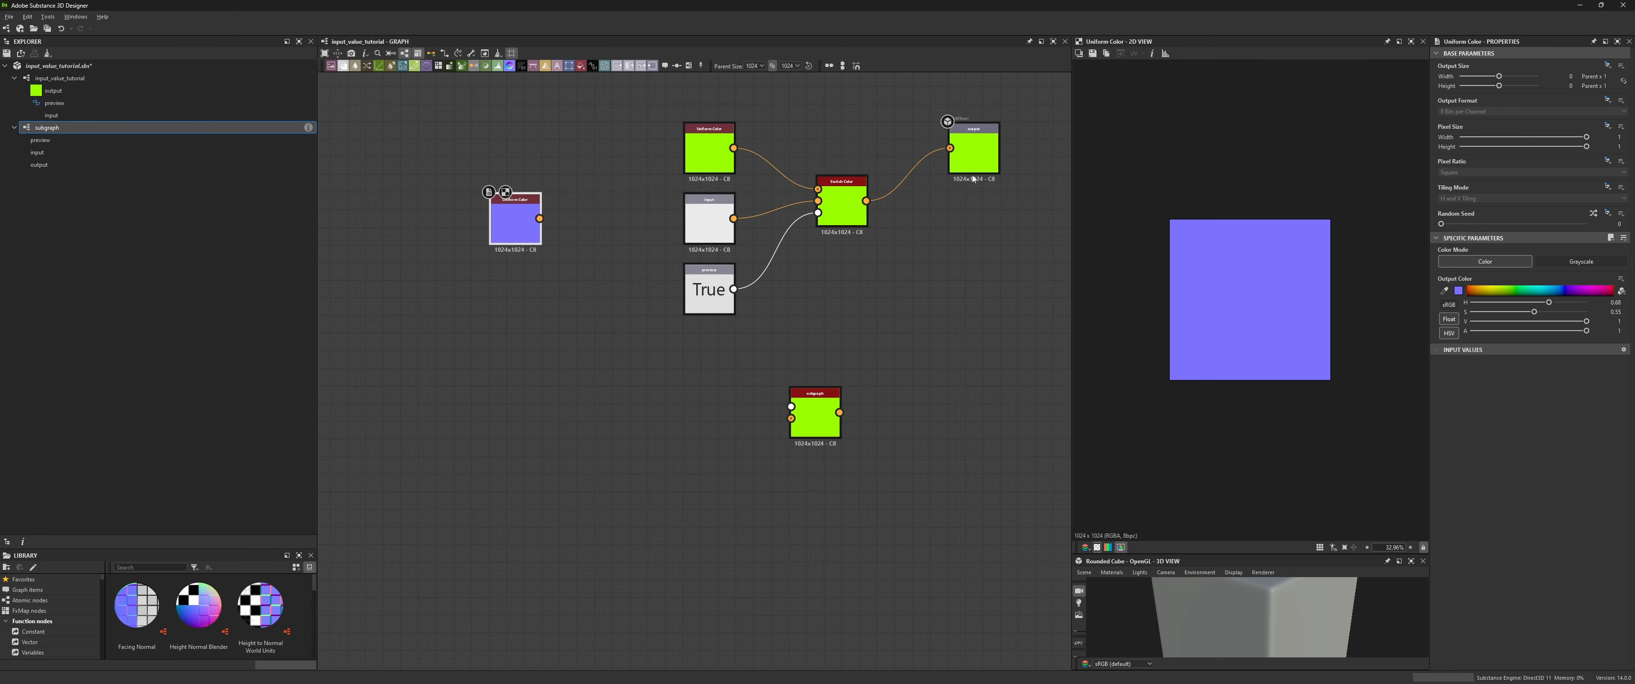
double_click(988, 157)
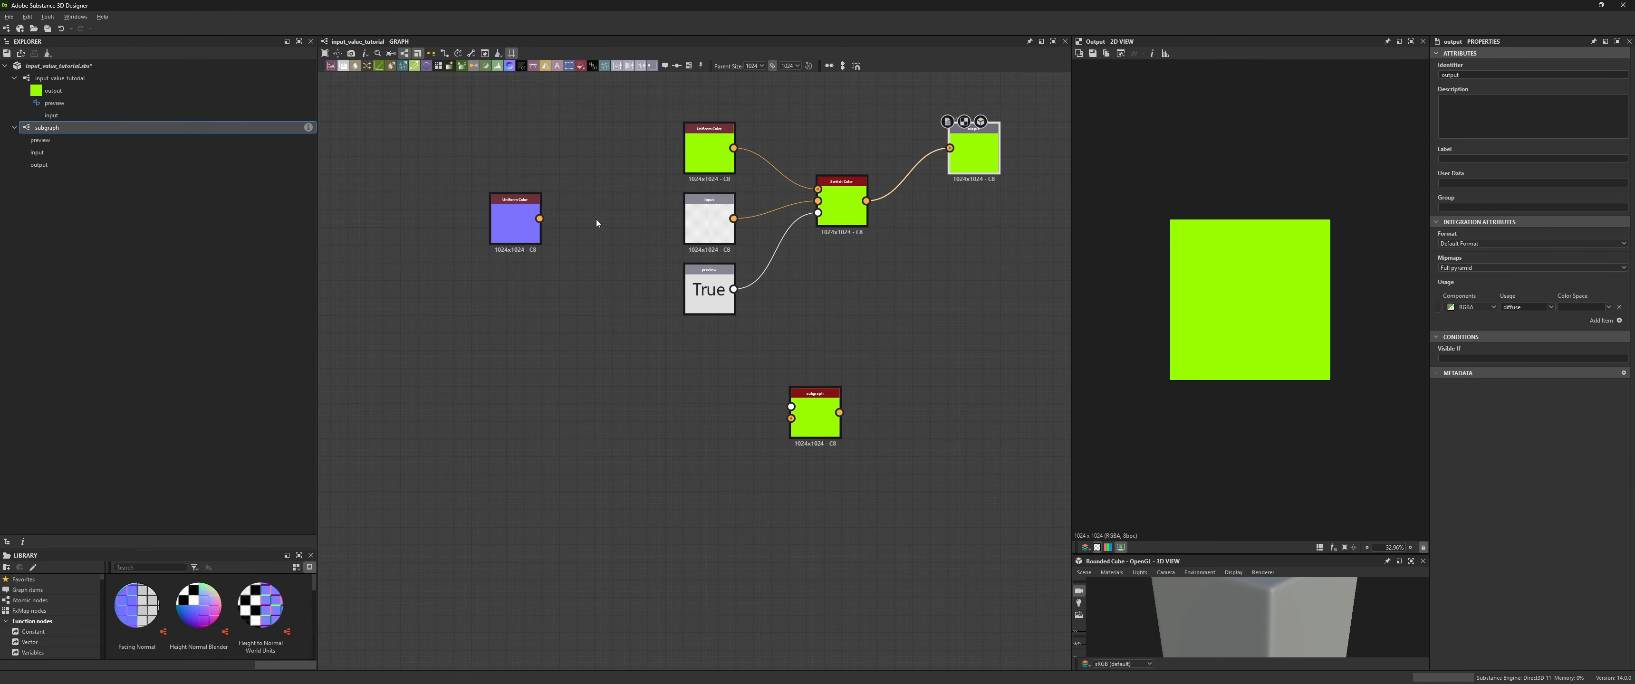
- Connect the purple Uniform Color and the preview node to the subgraph instance's inputs
drag(526, 219, 791, 419)
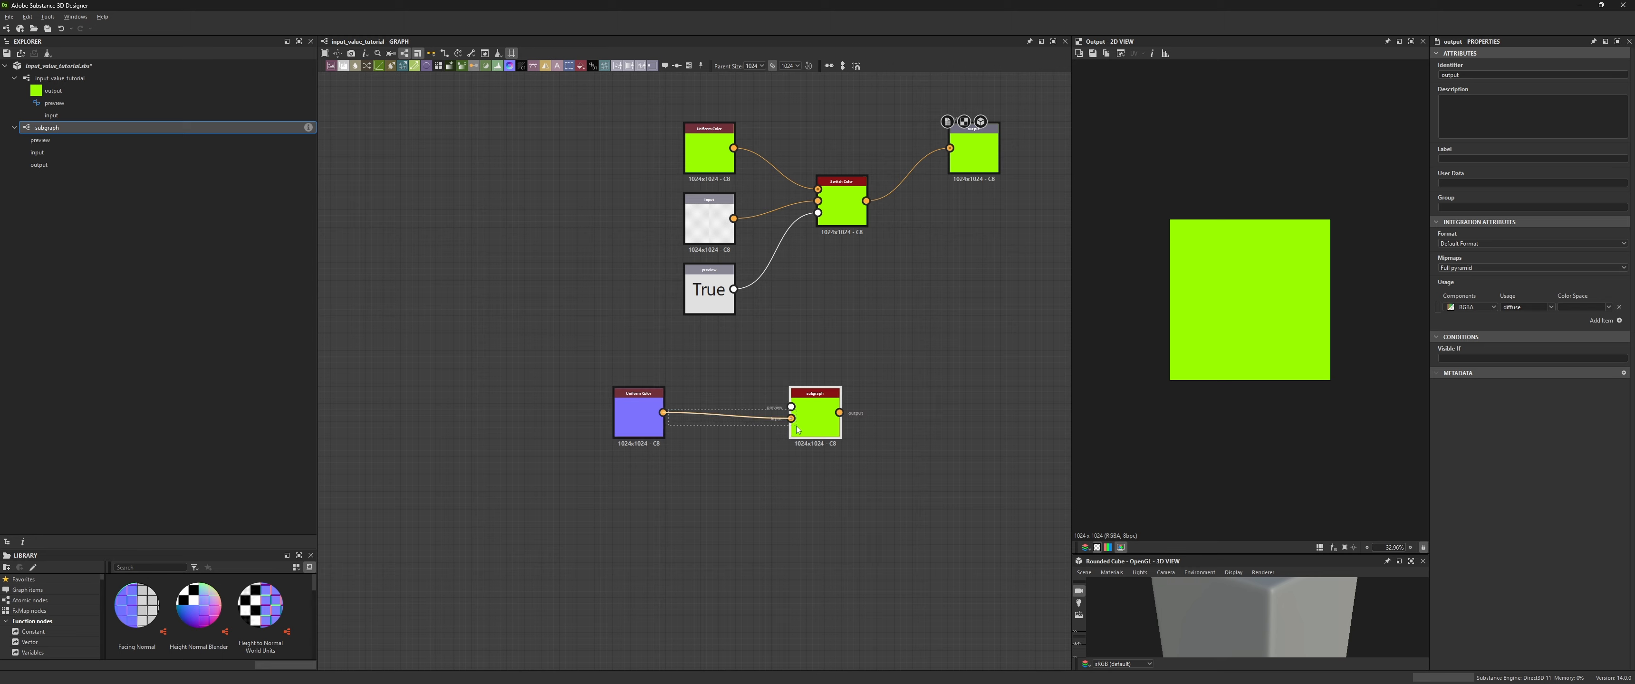
click(792, 423)
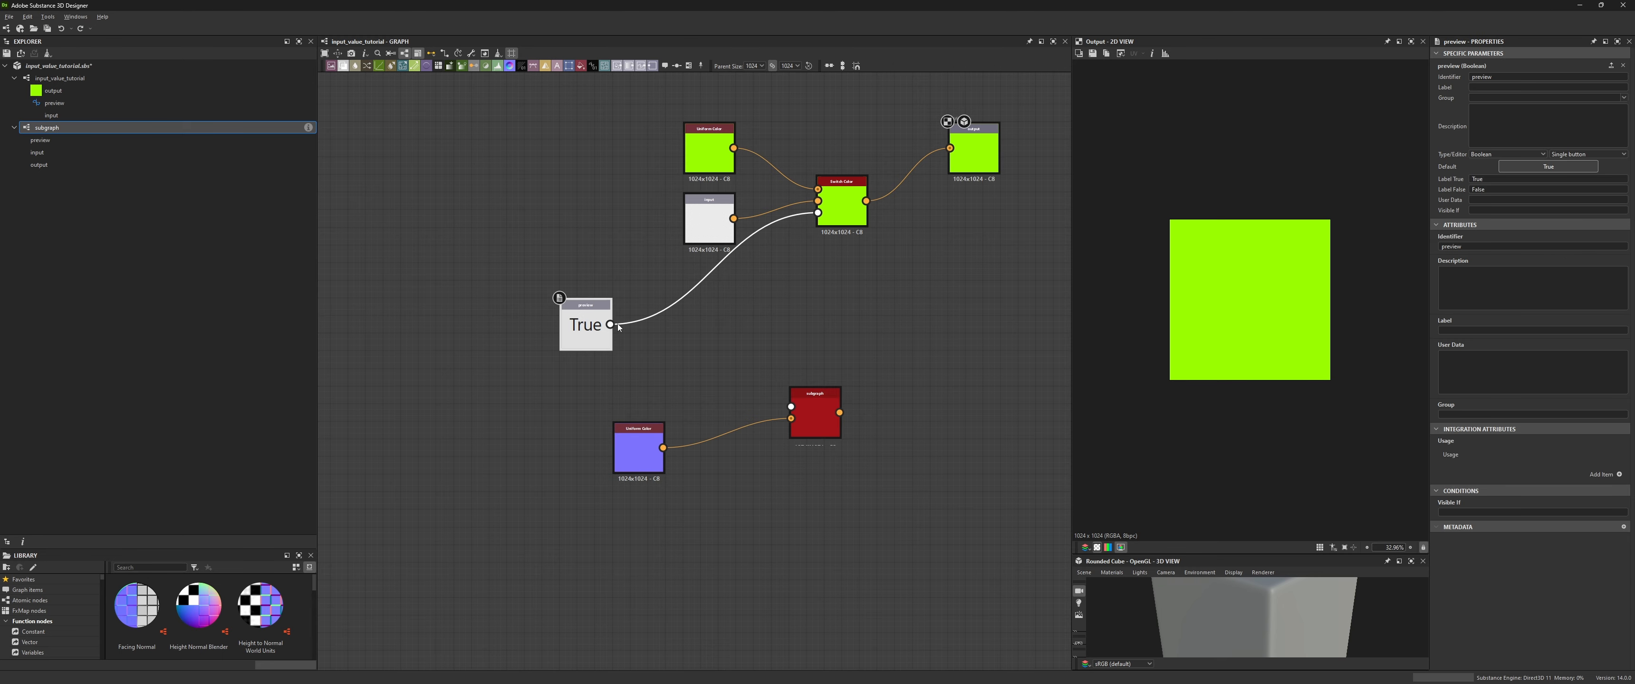
drag(610, 325, 790, 407)
drag(584, 344, 673, 344)
double_click(810, 416)
- Flip the preview node's default value to False and back to True
click(660, 329)
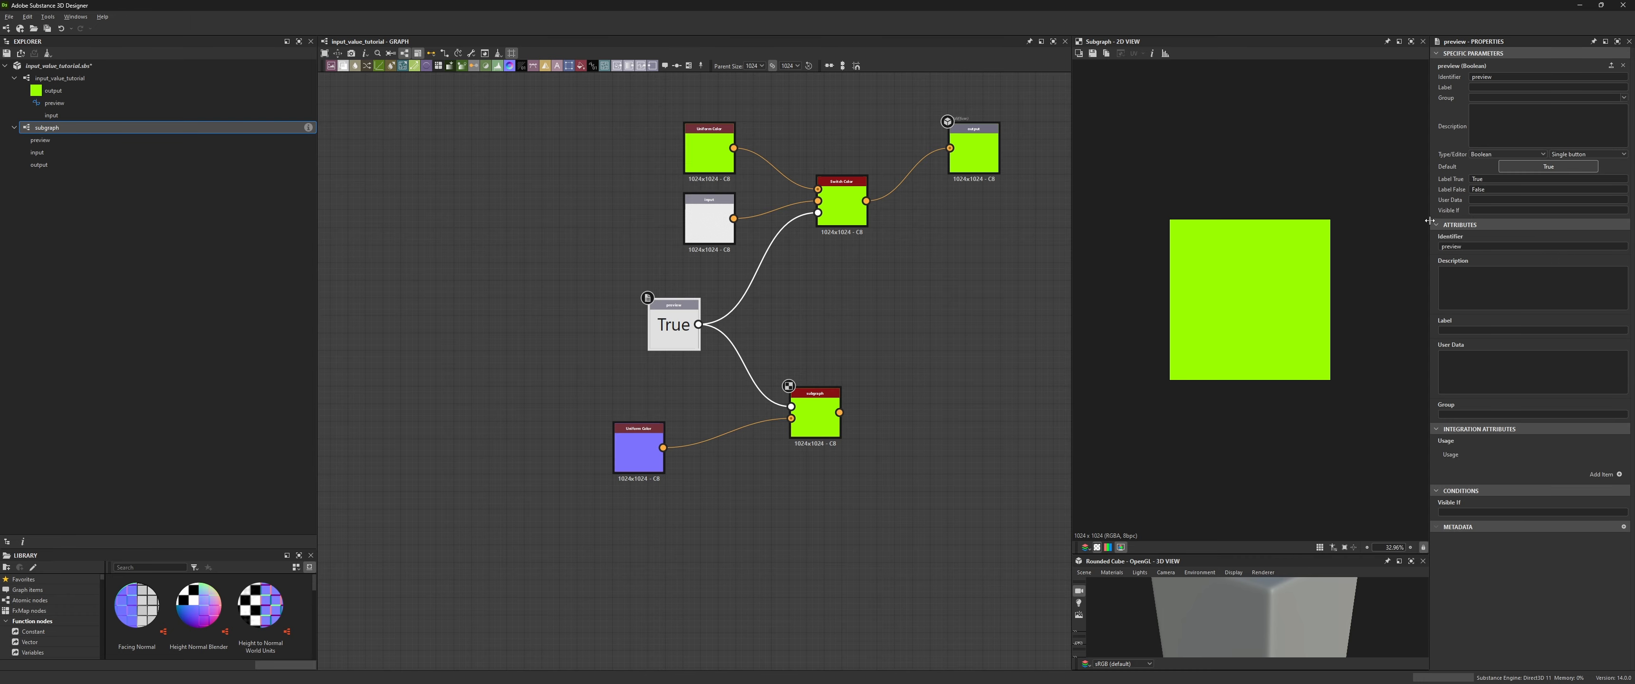
click(1548, 167)
click(1549, 167)
- Duplicate the subgraph instance twice, placing one copy above and one below it
click(818, 413)
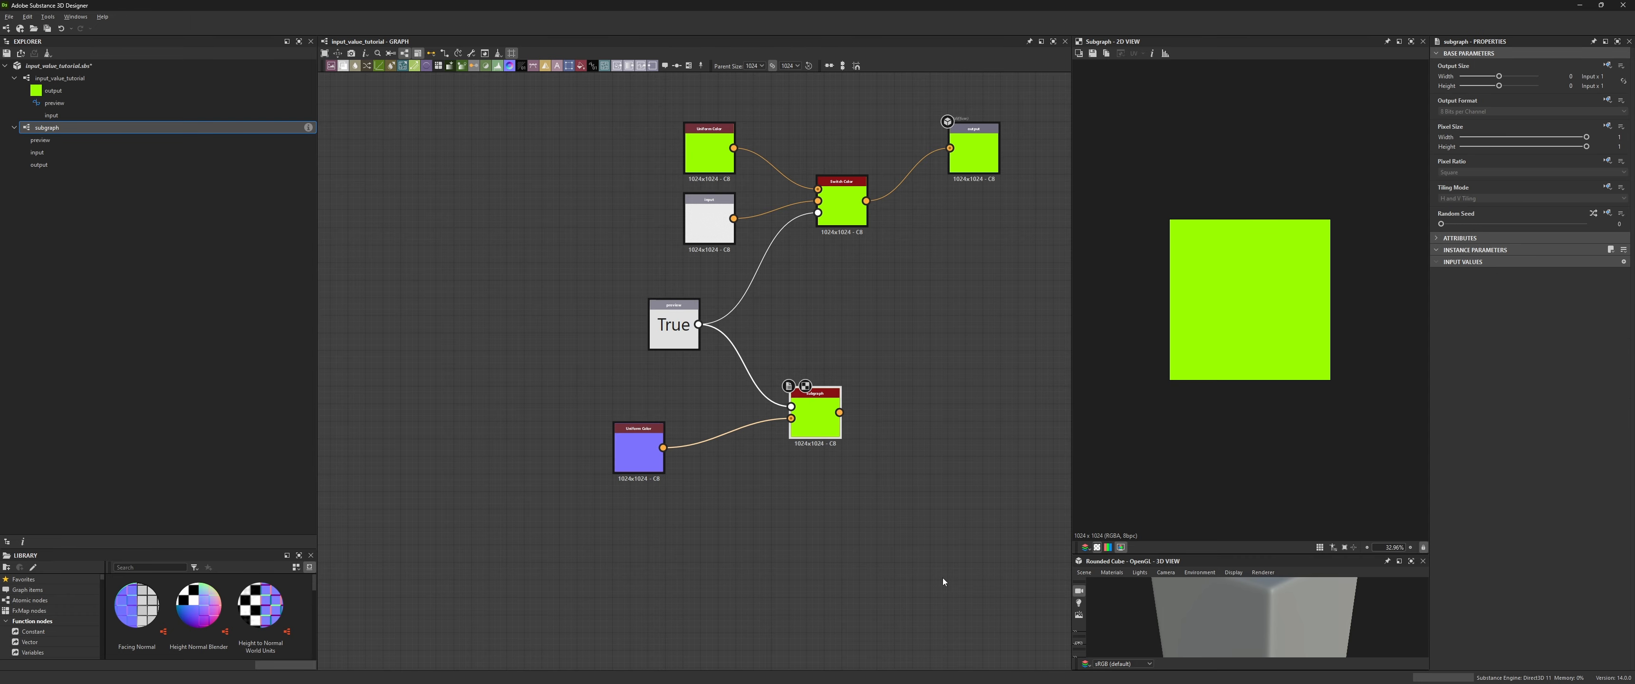
key(ctrl+d)
drag(820, 417, 807, 331)
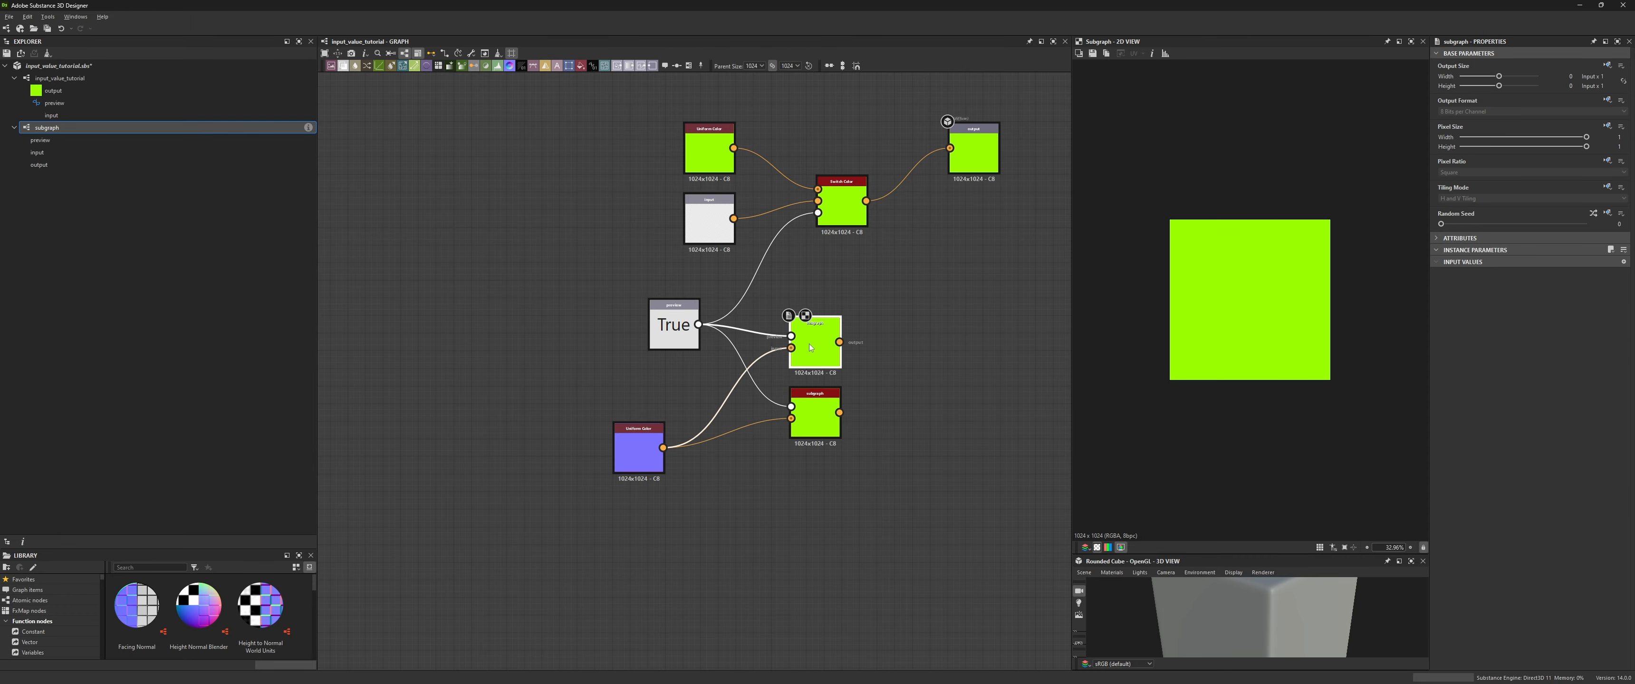
click(820, 425)
key(ctrl+d)
drag(819, 429, 801, 485)
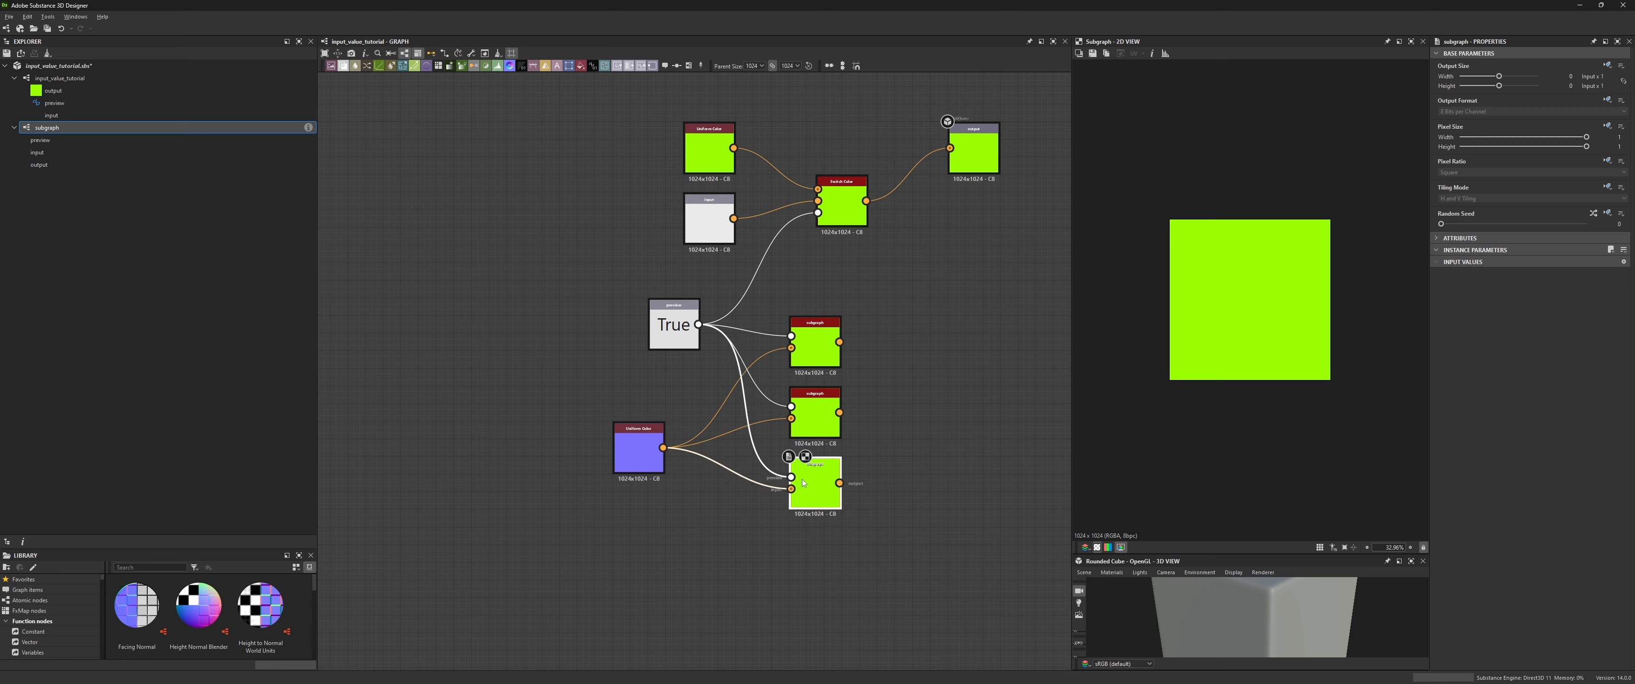
- Toggle the preview node's default value to test the three subgraph instances
click(818, 339)
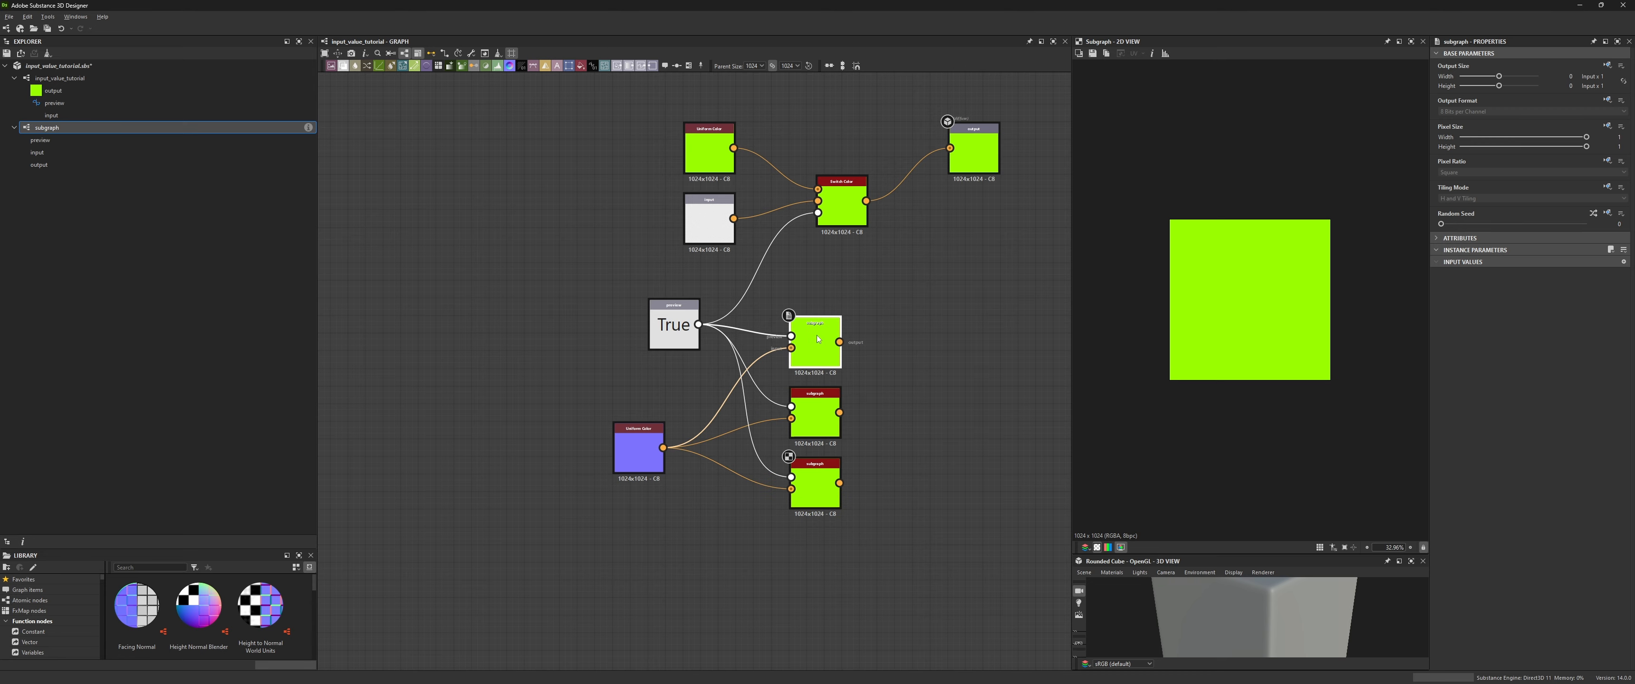
click(673, 327)
click(1538, 167)
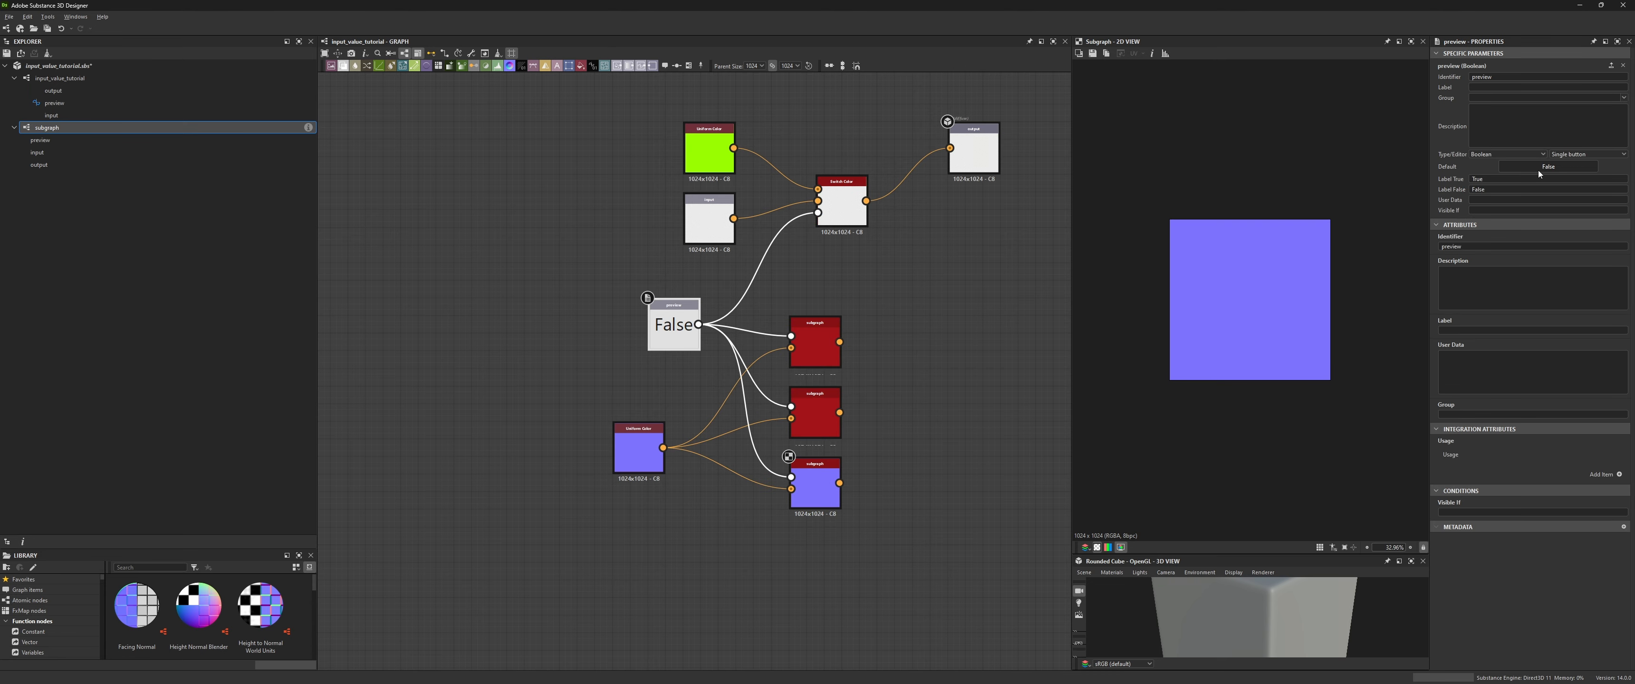
click(815, 419)
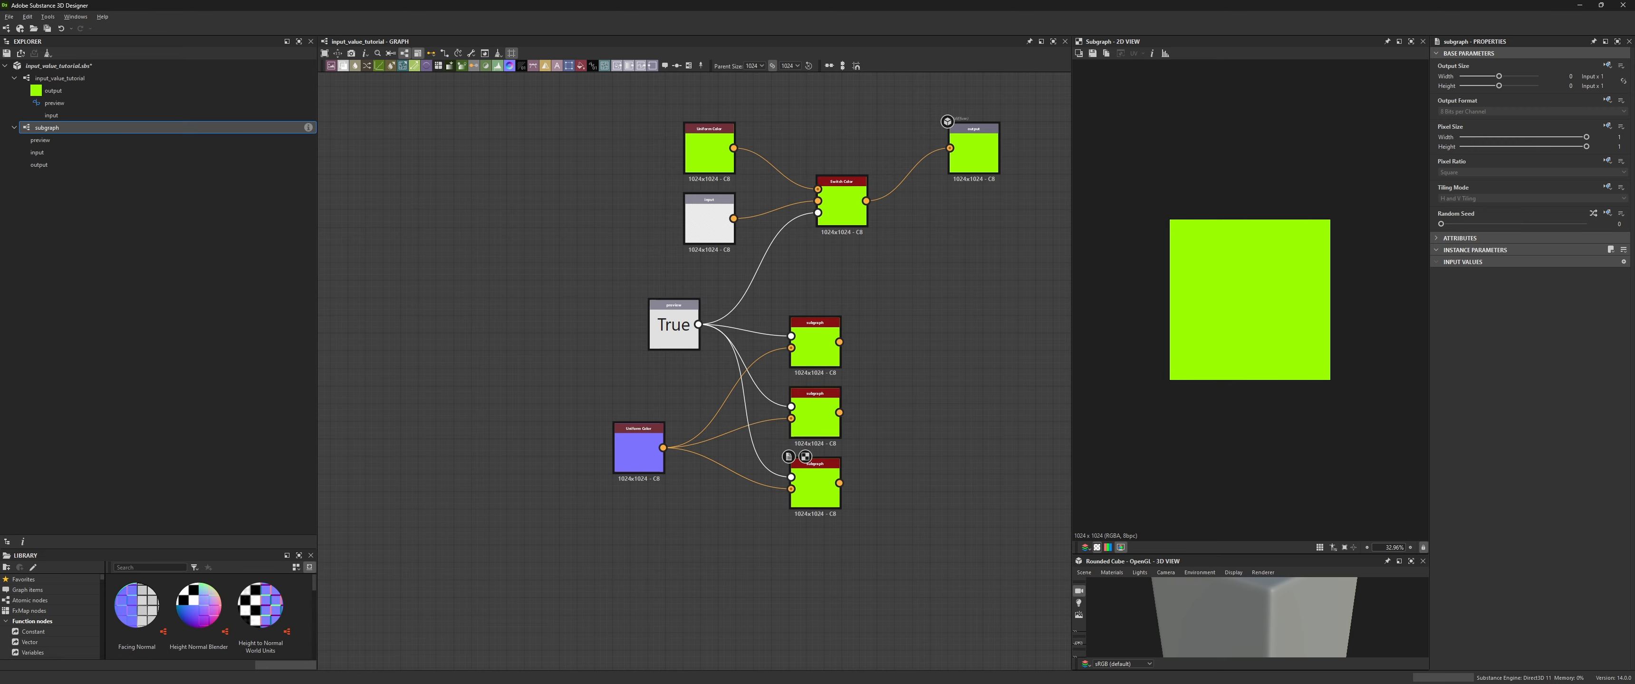
- Open the subgraph graph and zoom out to view its nodes
double_click(45, 132)
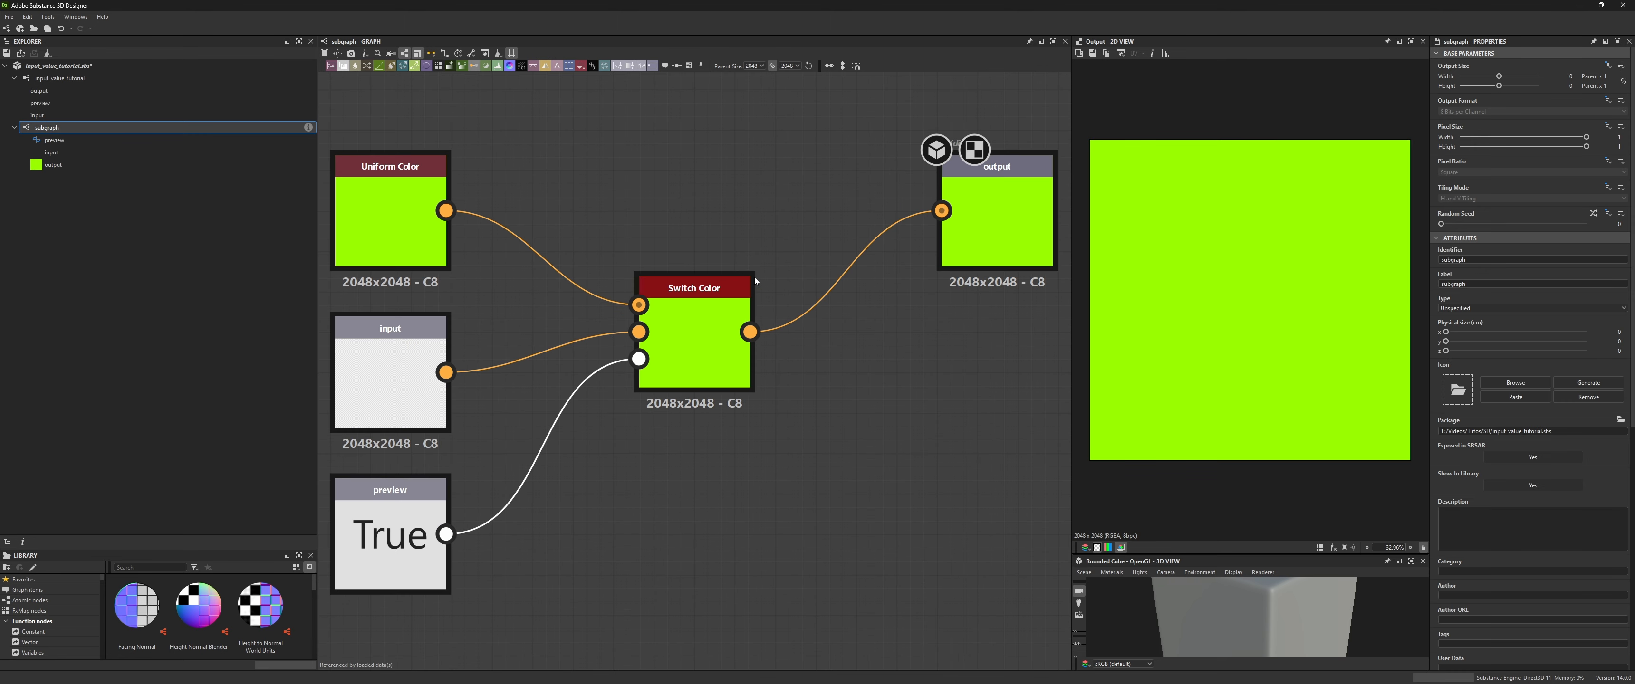
scroll(752, 422, down, 2)
scroll(692, 401, down, 3)
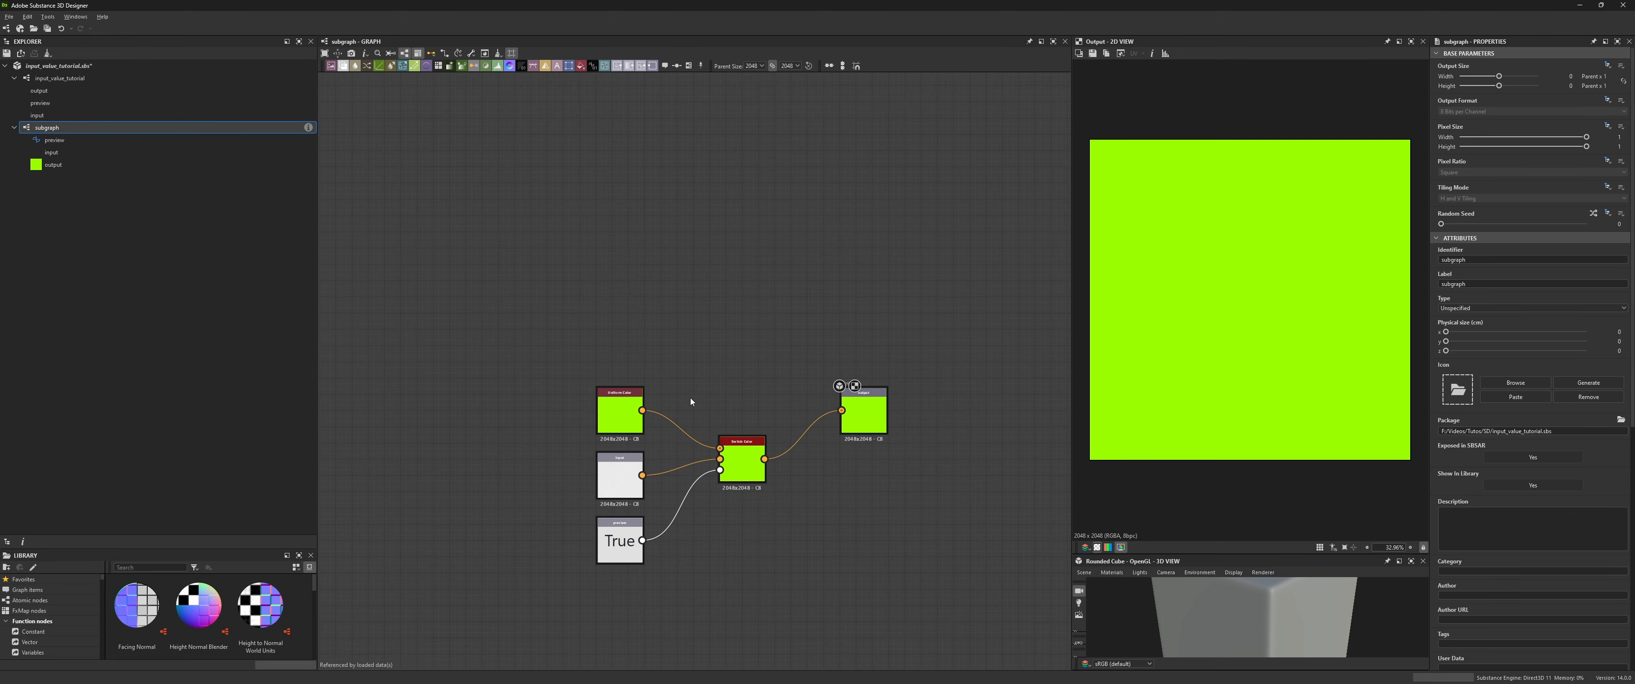
- Add a Tile Generator Color node to the subgraph
key(space)
text(tile ge)
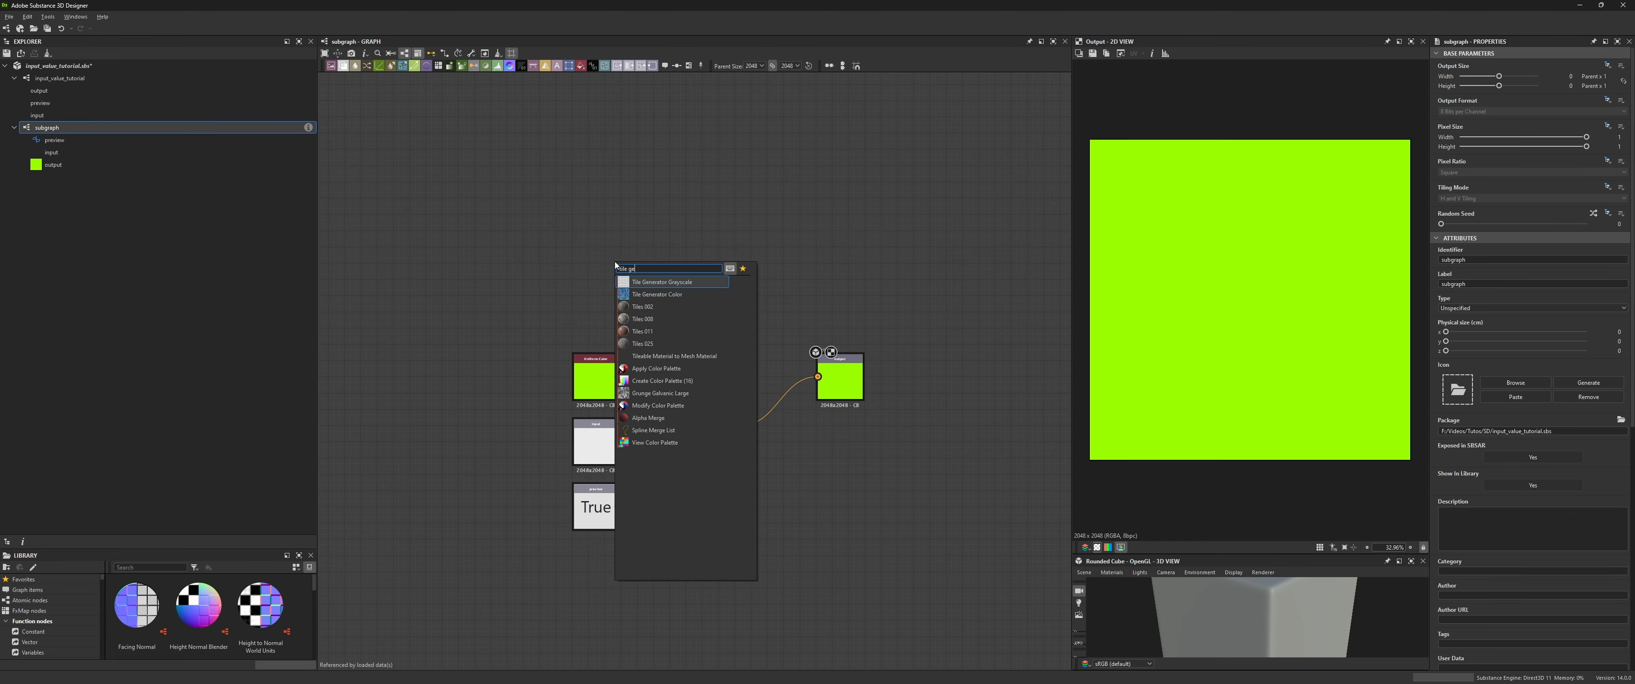
key(Return)
drag(718, 321, 826, 488)
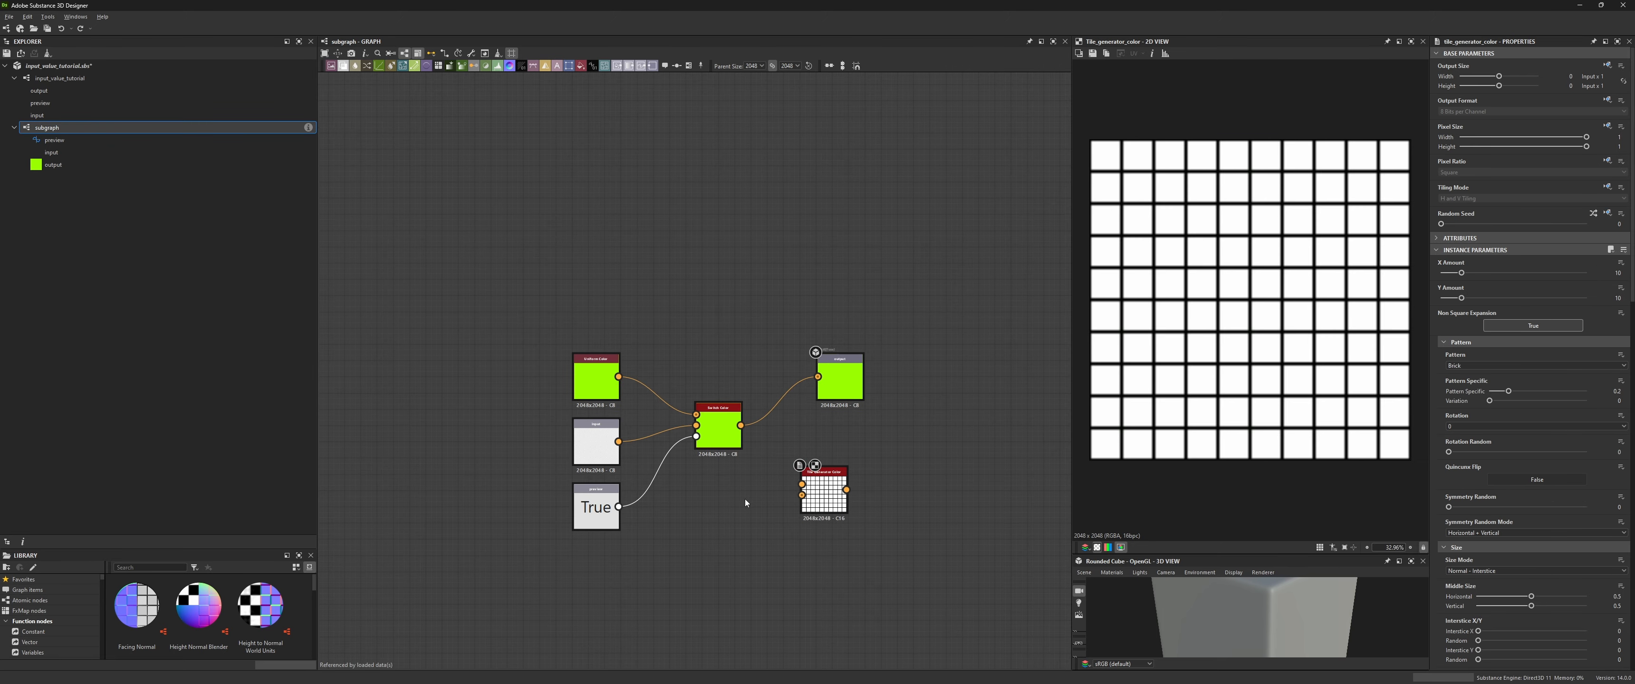
- Insert a Blend node between the switch and the output, feeding the tile pattern into it, and change its blending mode
key(space)
key(Return)
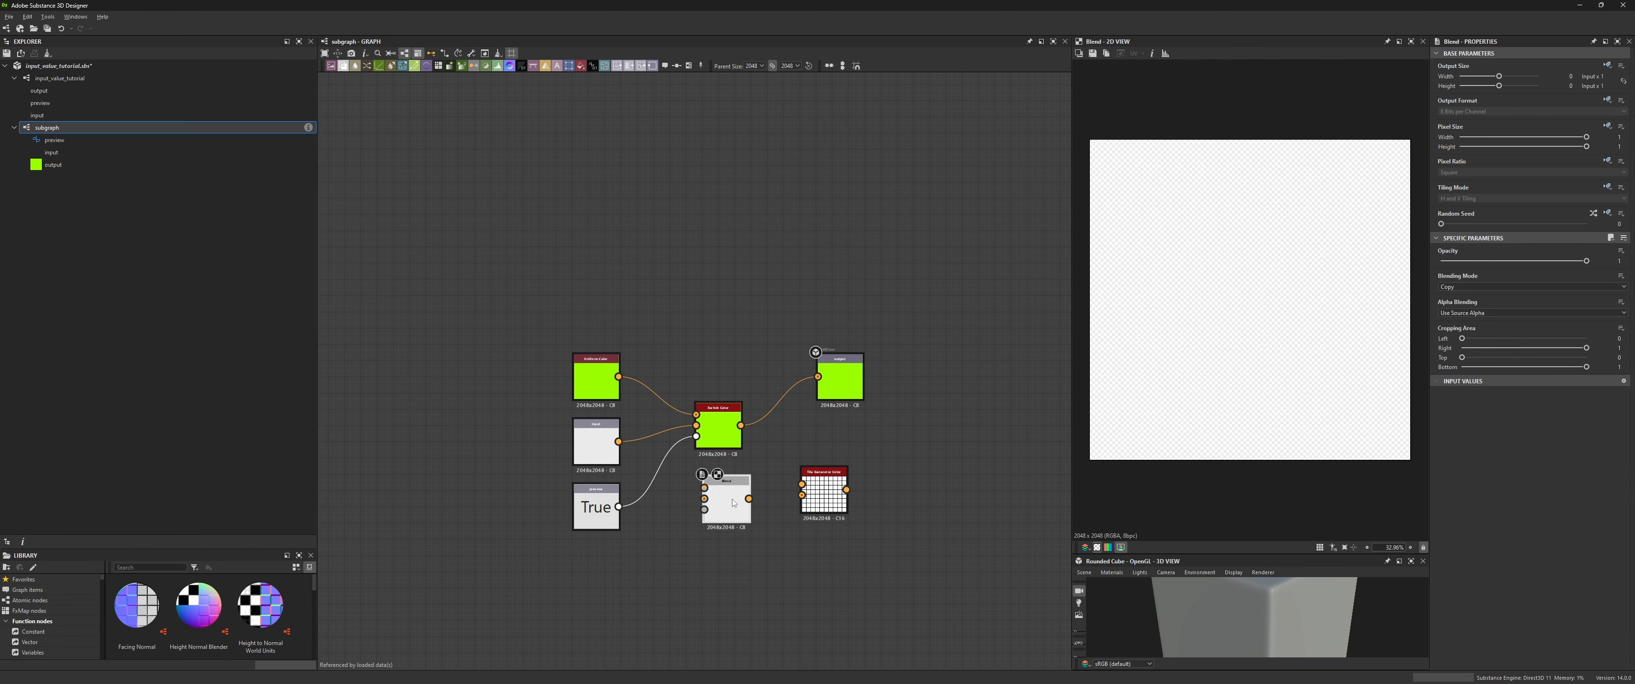
drag(741, 425, 892, 498)
drag(847, 490, 867, 480)
drag(831, 507, 717, 377)
drag(841, 382, 1006, 408)
drag(912, 492, 983, 403)
drag(890, 498, 815, 424)
click(1530, 287)
click(1523, 316)
drag(1005, 408, 962, 423)
drag(712, 378, 728, 285)
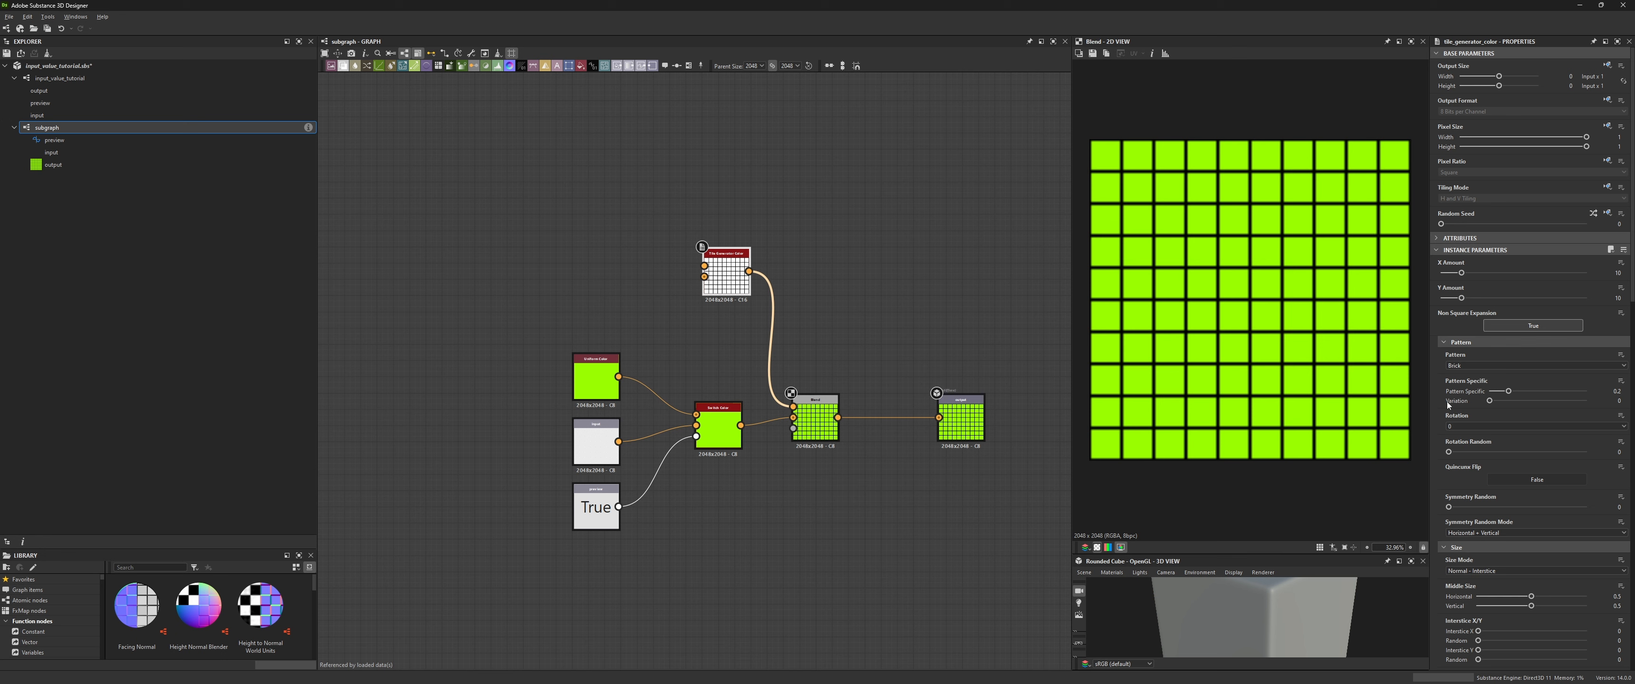
- Add a new input value to the Tile Generator Color node and set its type to Integer
key(ctrl)
drag(1632, 295, 1626, 678)
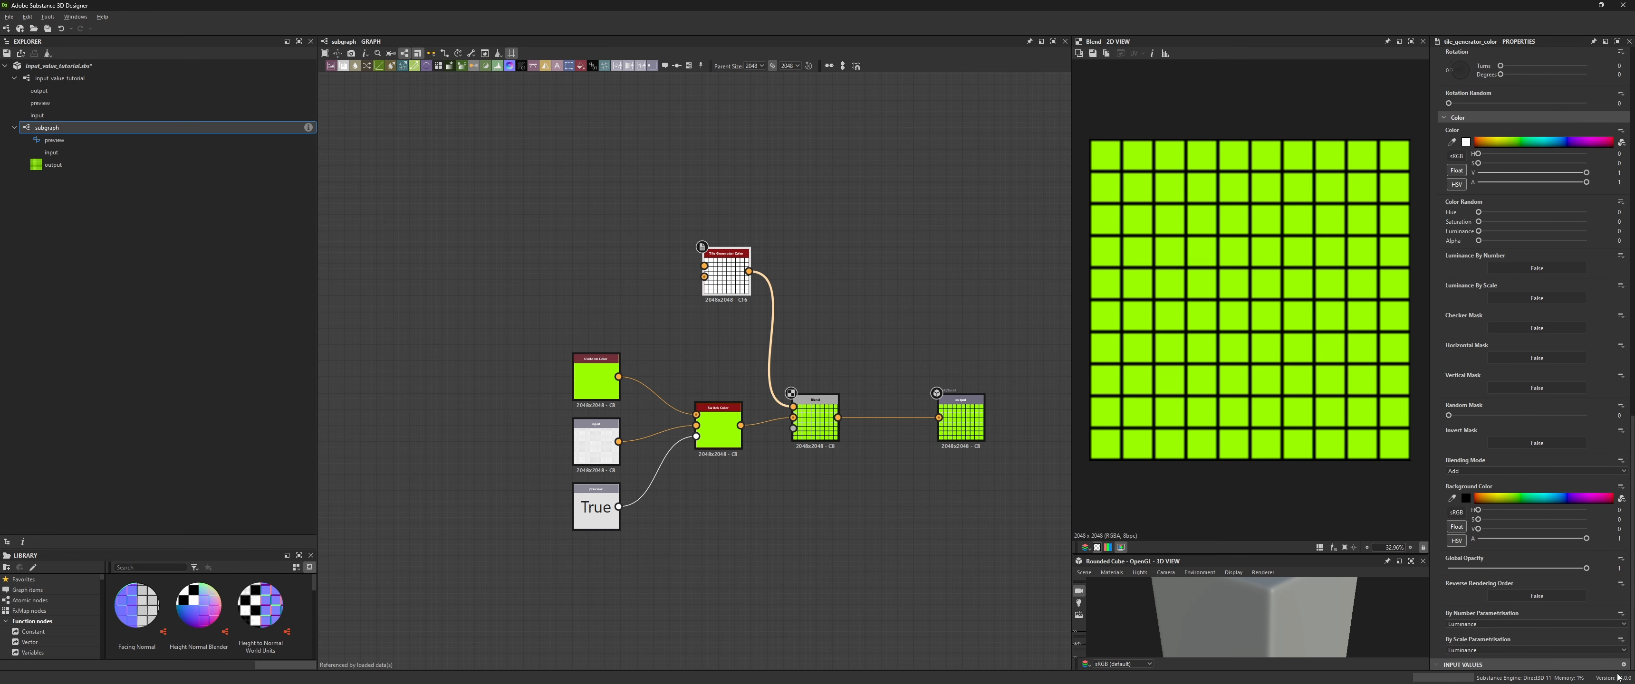
click(1623, 666)
scroll(1600, 662, down, 1)
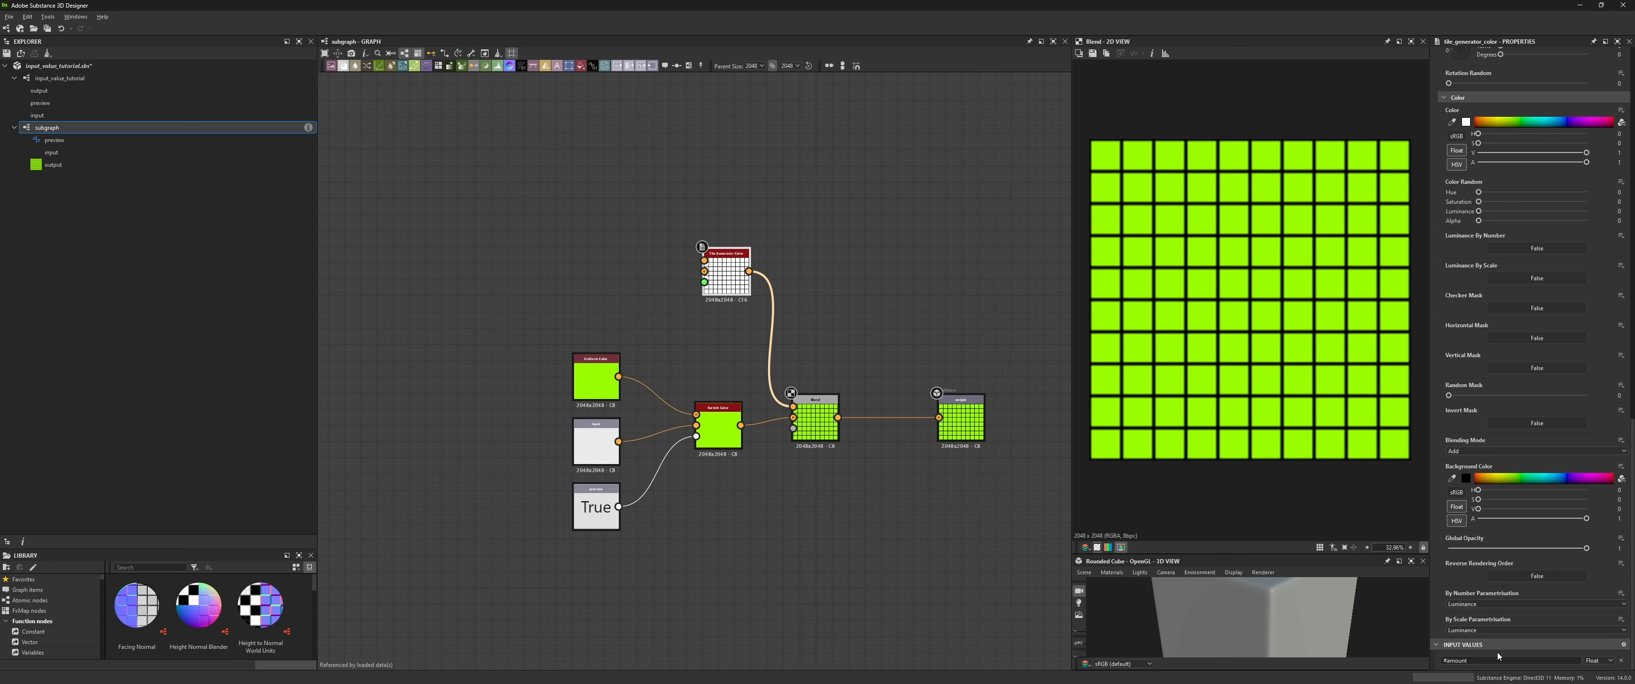
click(1604, 661)
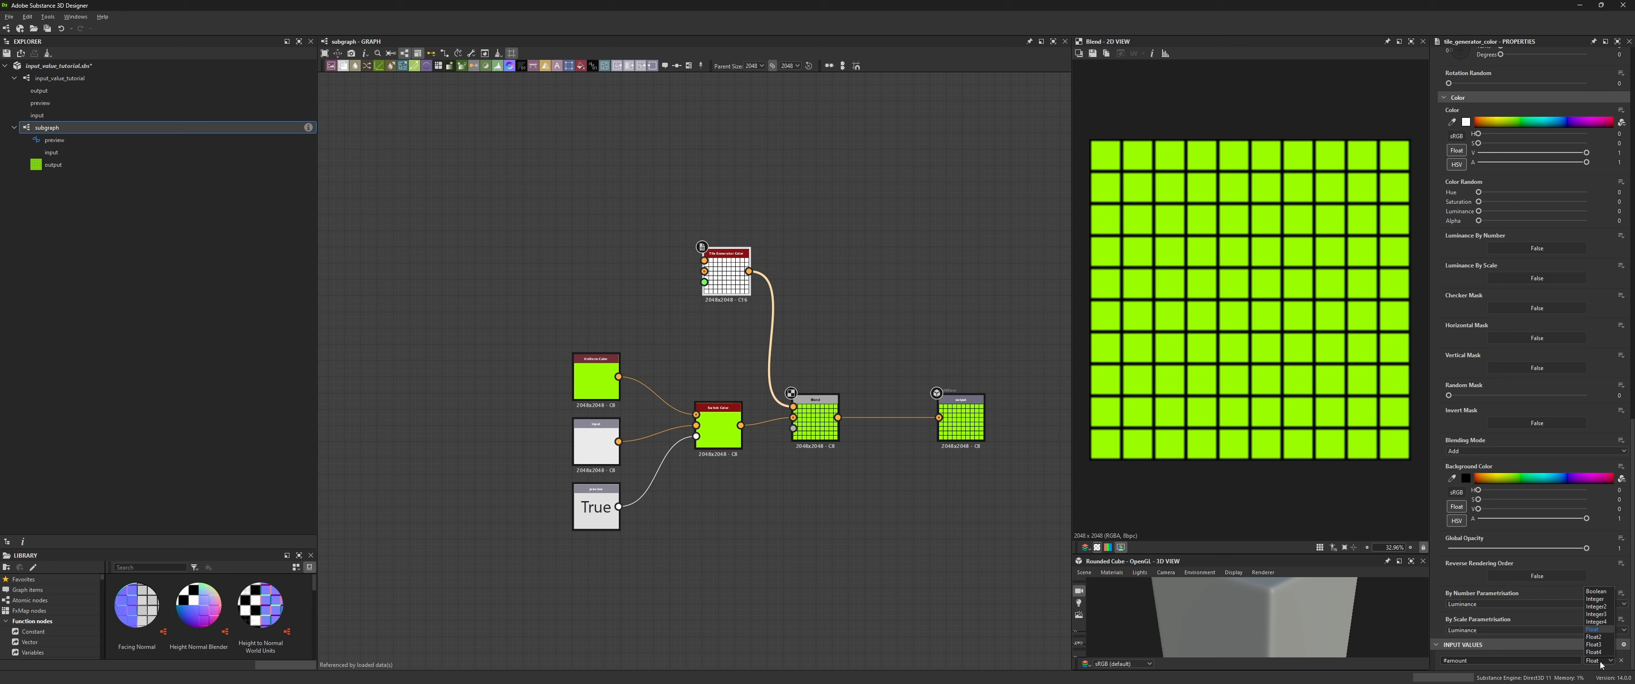
click(1601, 601)
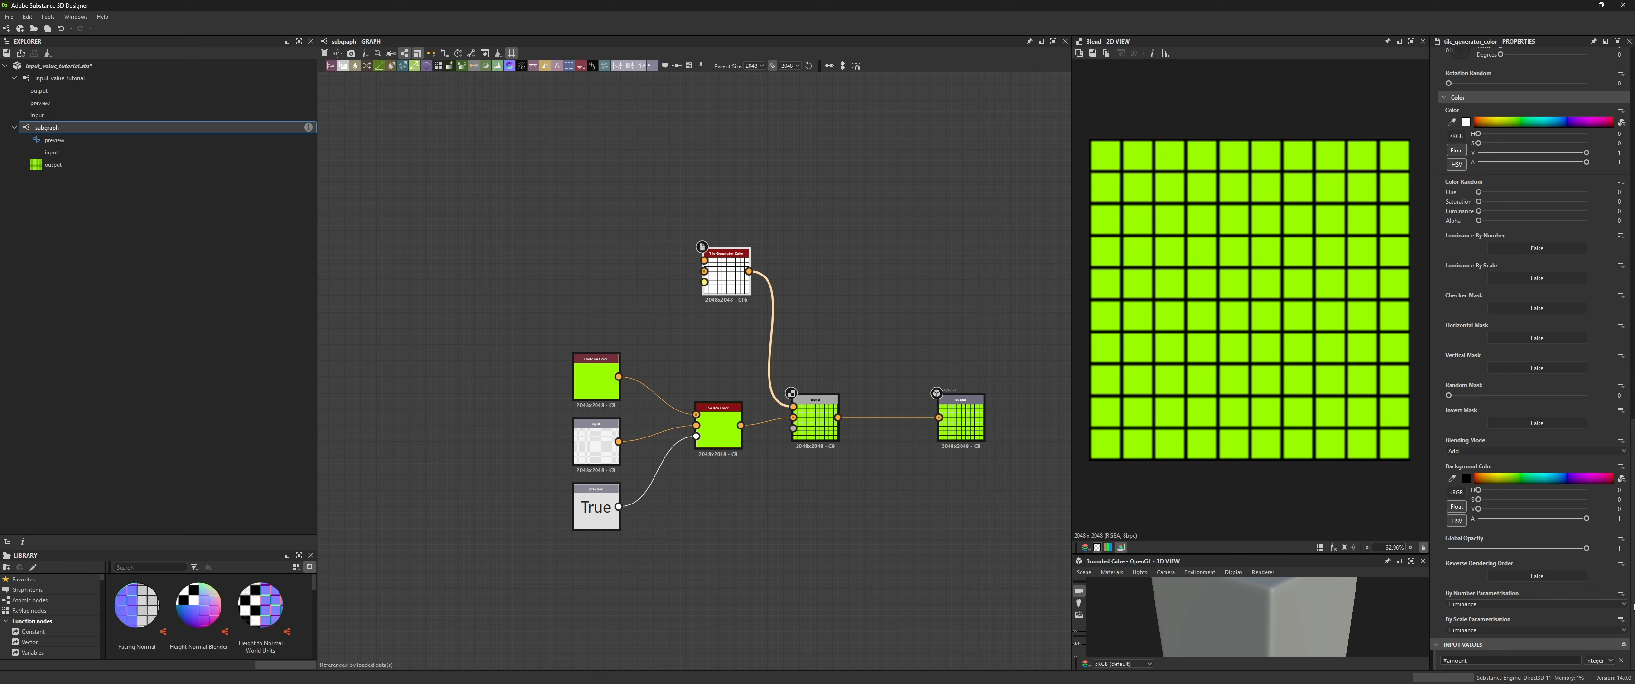
- Drive the tile generator's X Amount and Y Amount parameters from the new integer input value
scroll(1610, 188, up, 5)
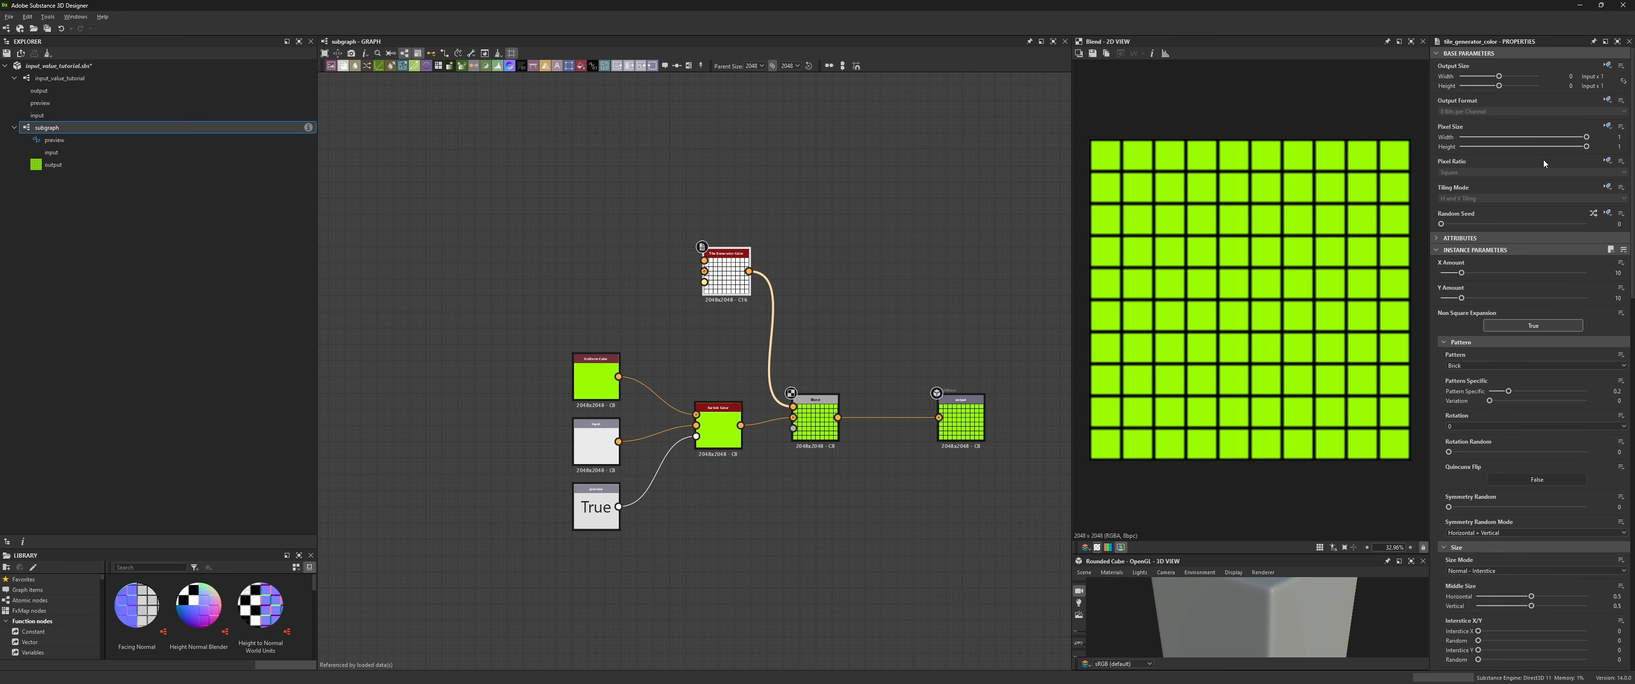
click(1618, 263)
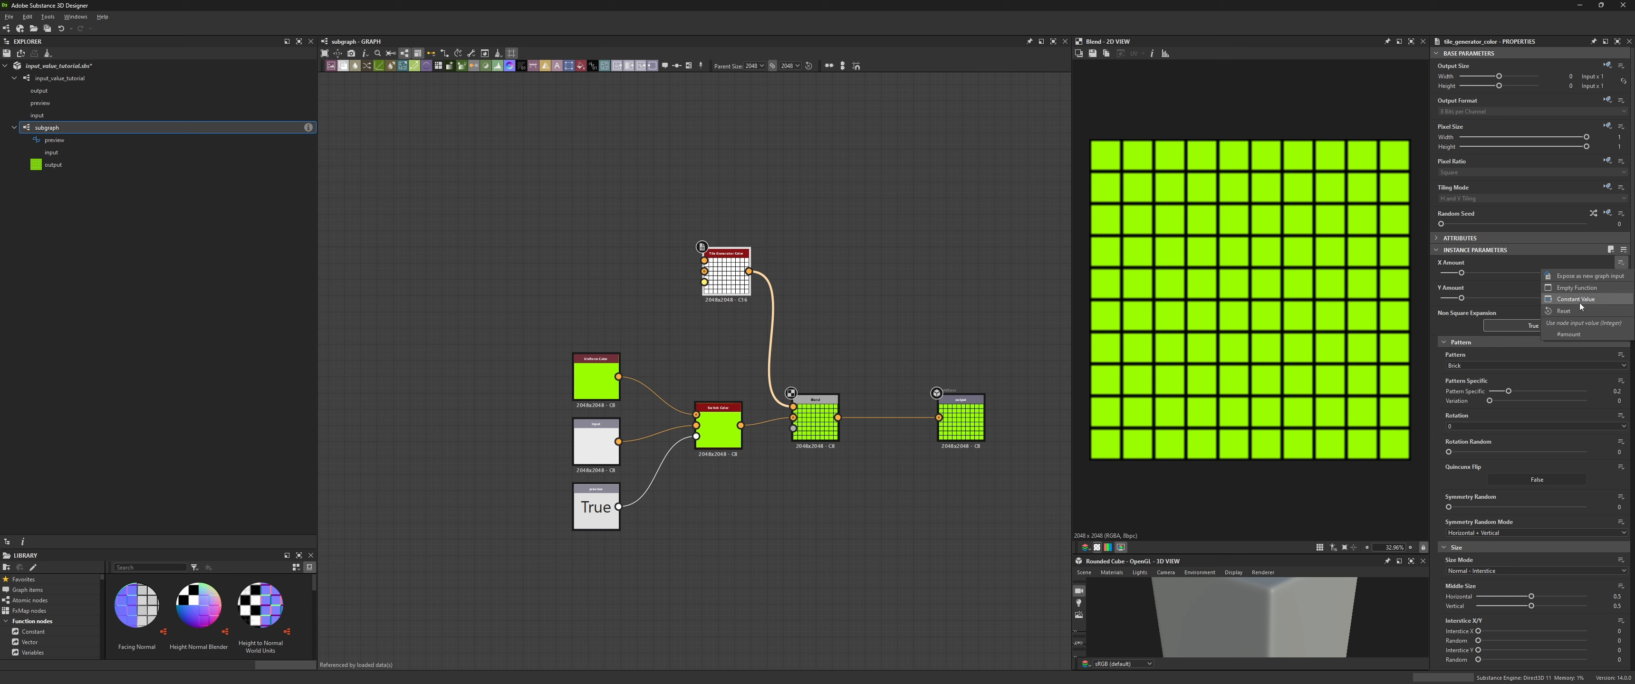
click(1575, 335)
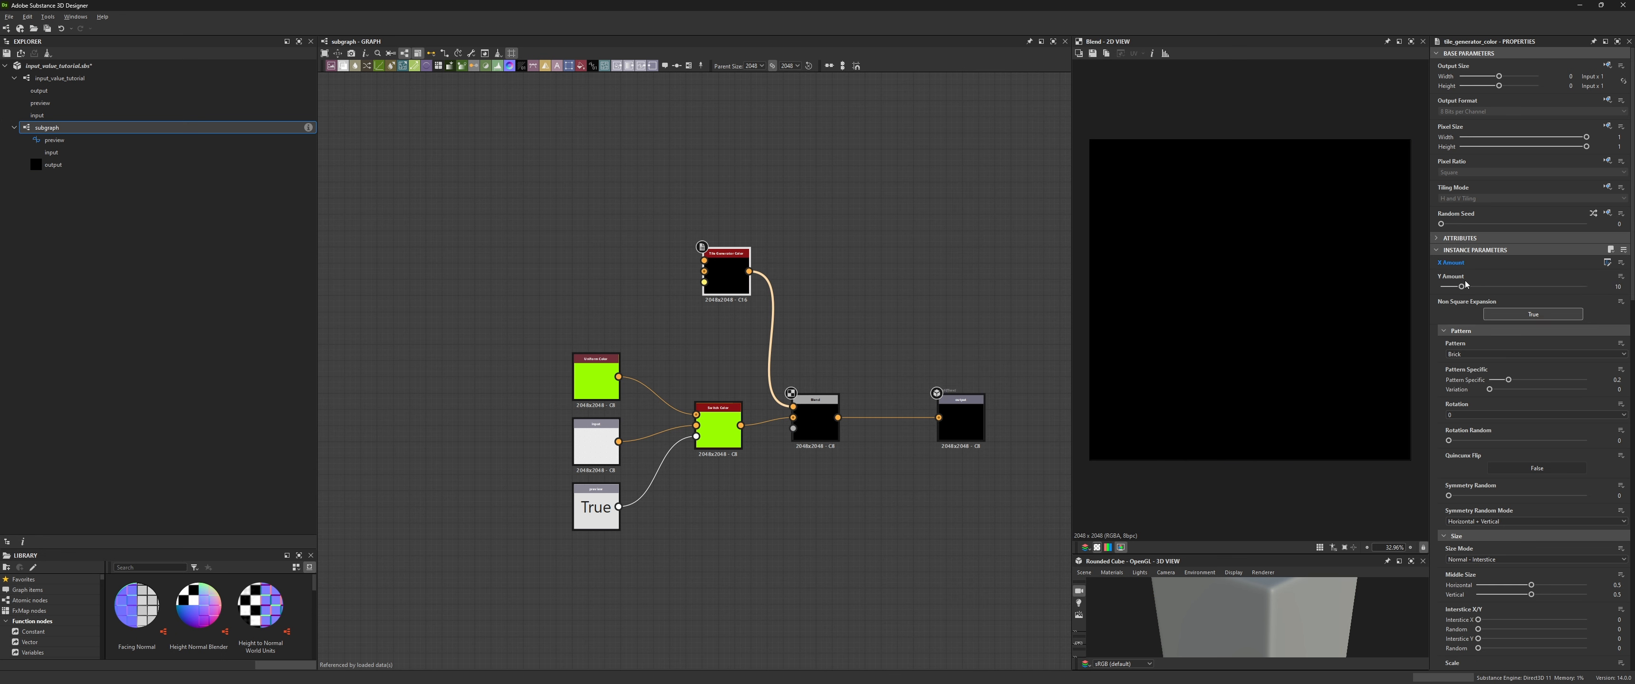
click(1621, 276)
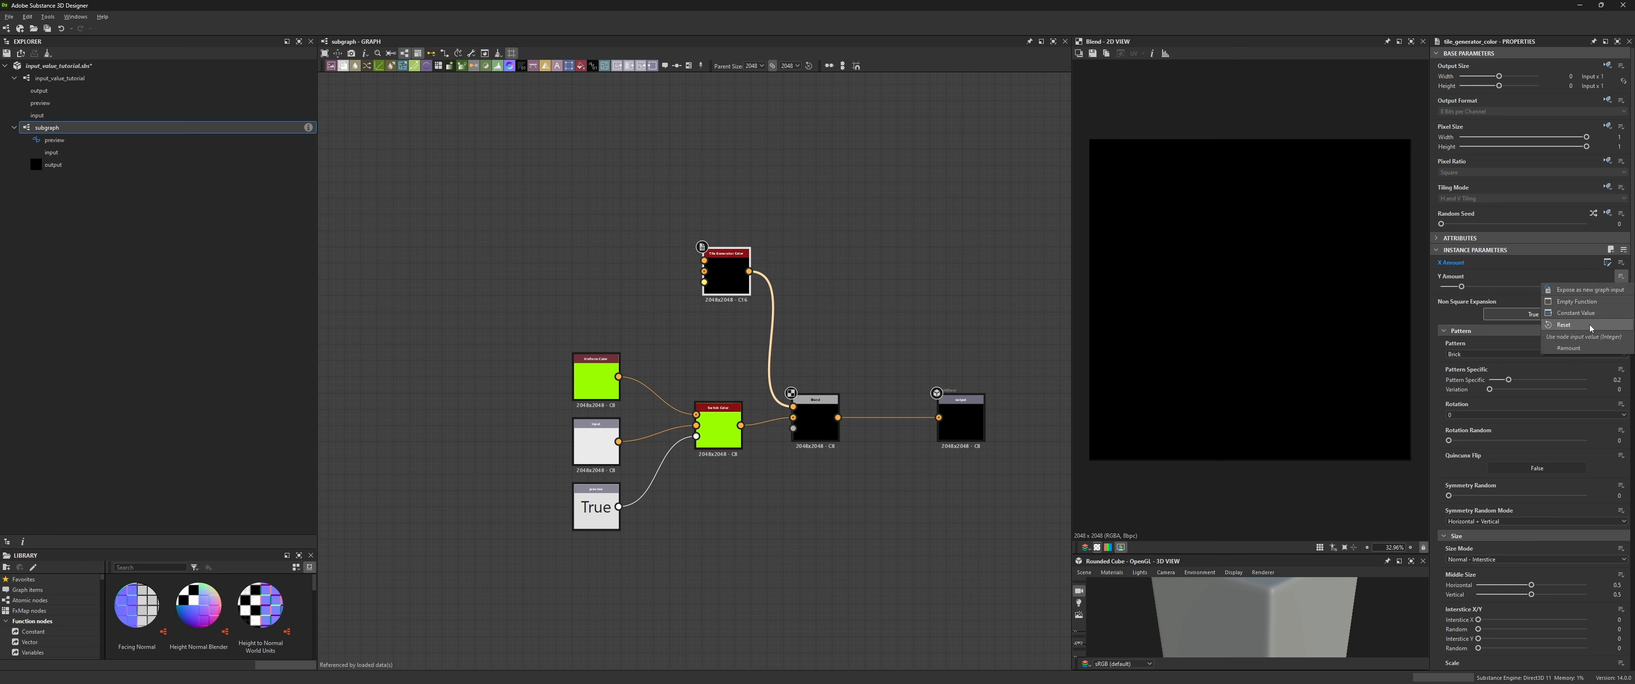
click(1571, 350)
- Add an Input Value node and connect it to the Tile Generator Color node
middle_drag(729, 279, 799, 325)
double_click(796, 325)
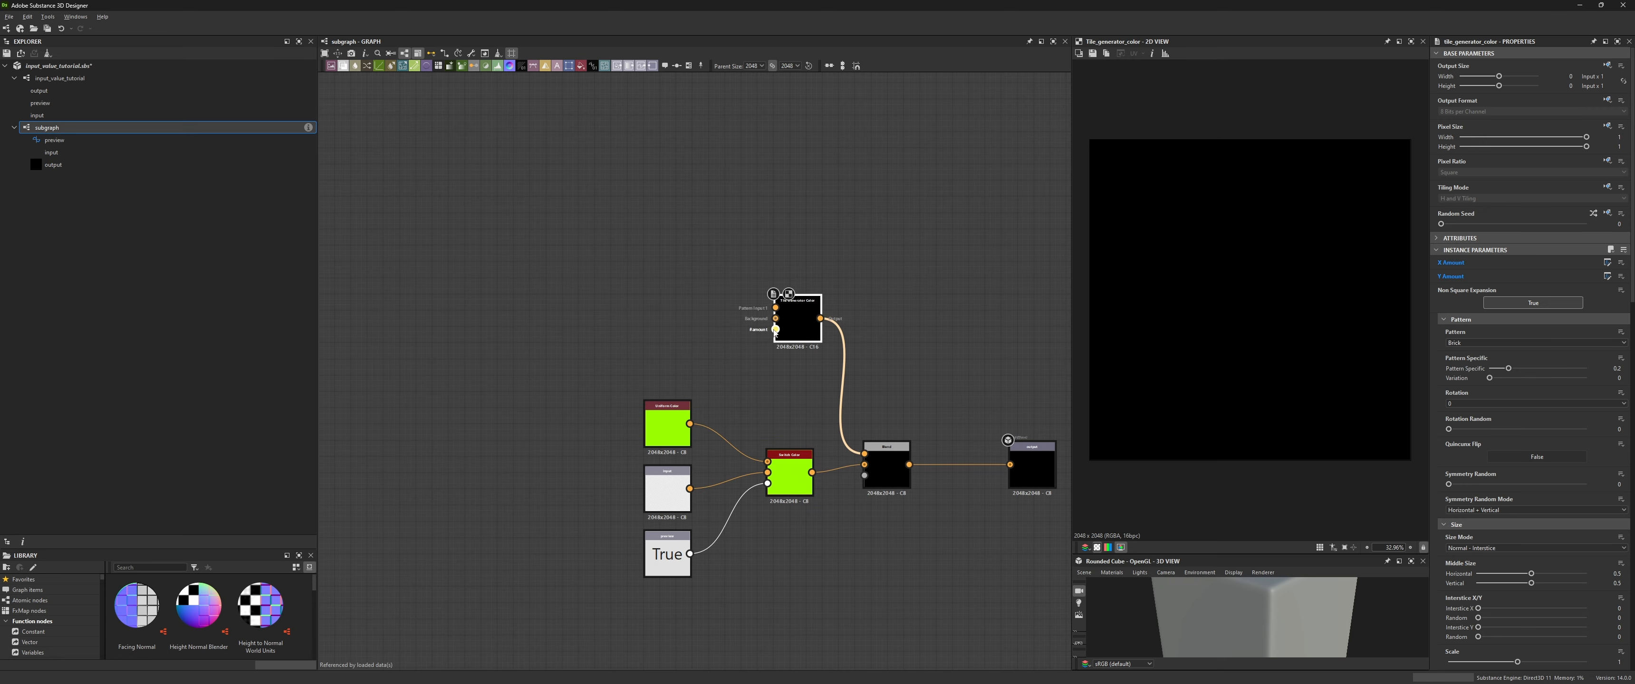
drag(650, 329, 658, 331)
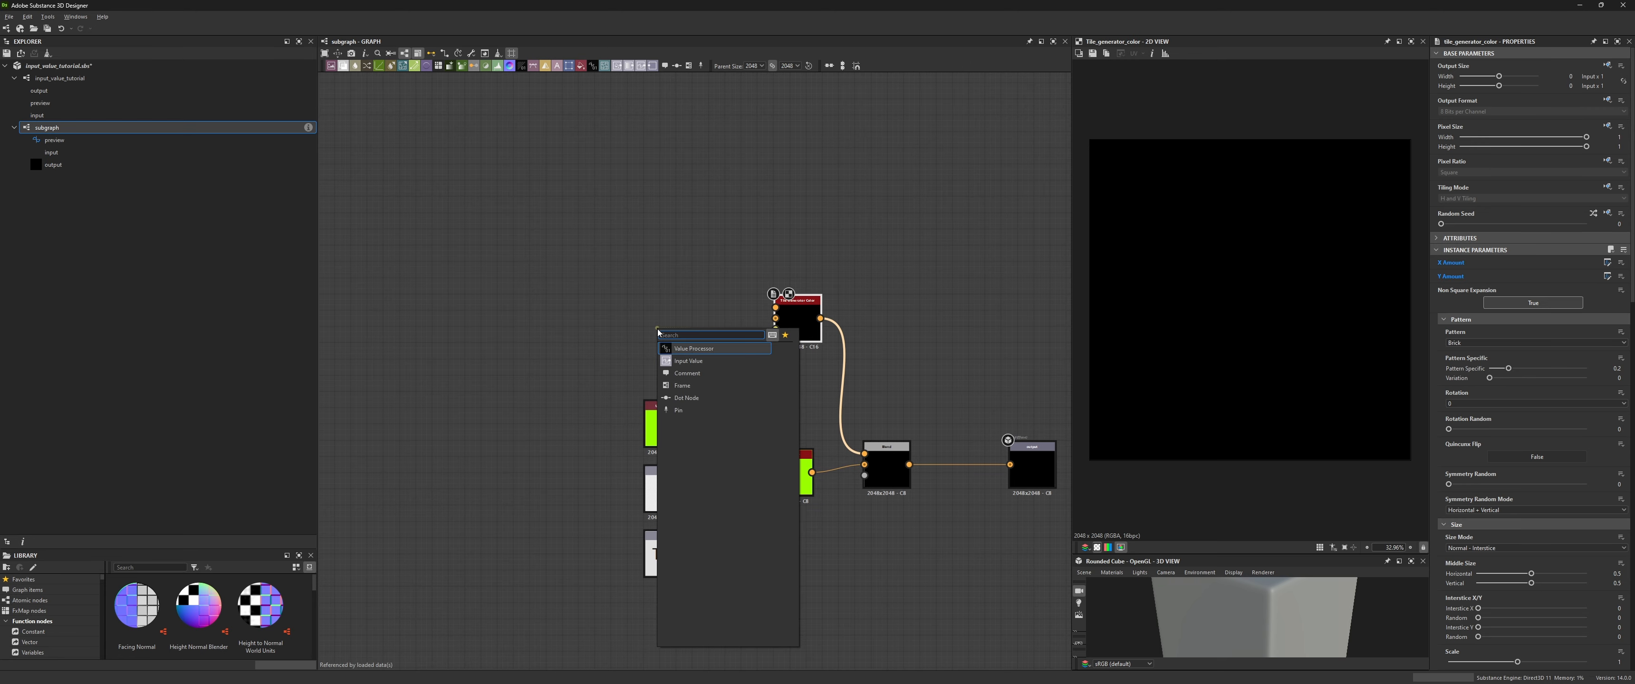
click(689, 361)
drag(637, 348, 666, 349)
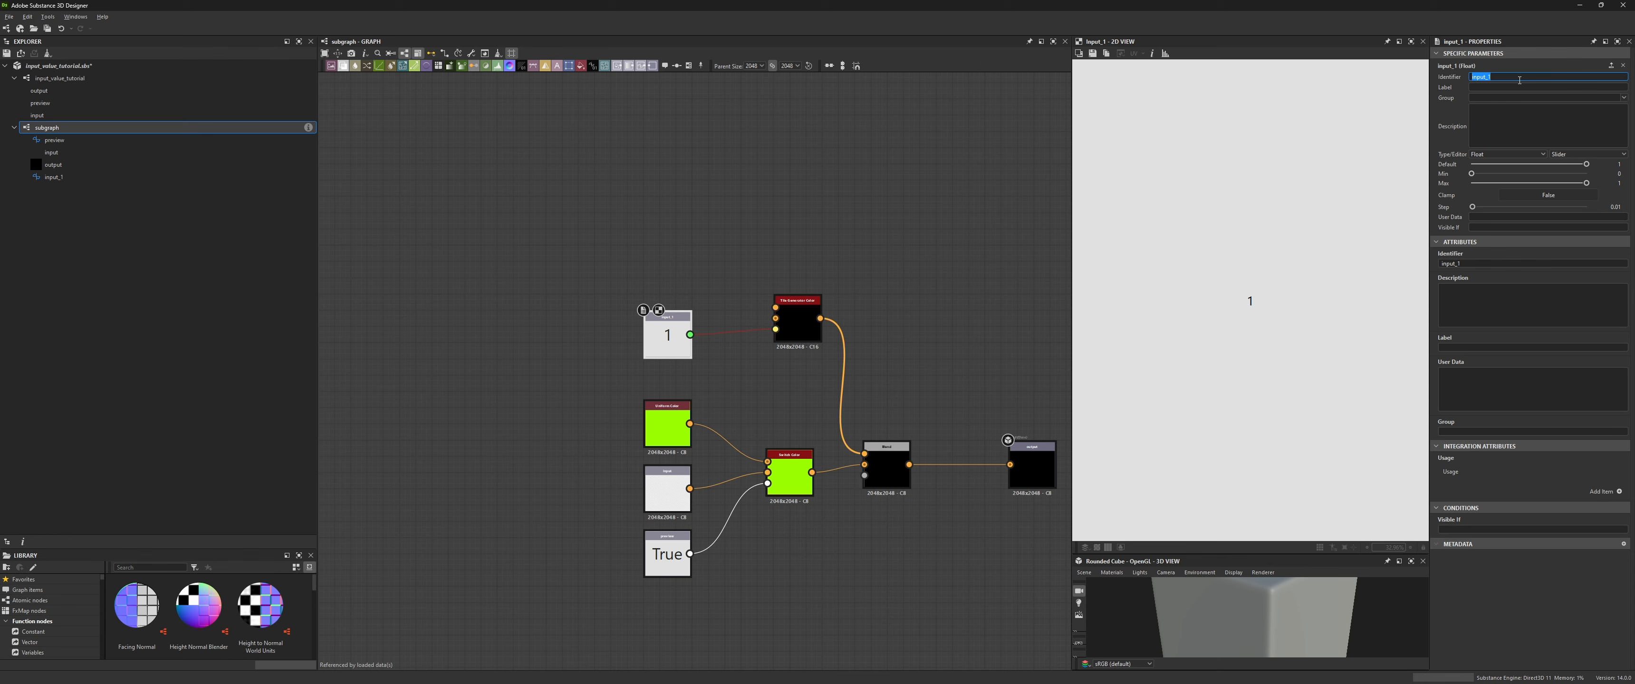
- Name the input value amount, set its type to Integer and its default to 5
text(amount)
click(1491, 154)
click(1469, 184)
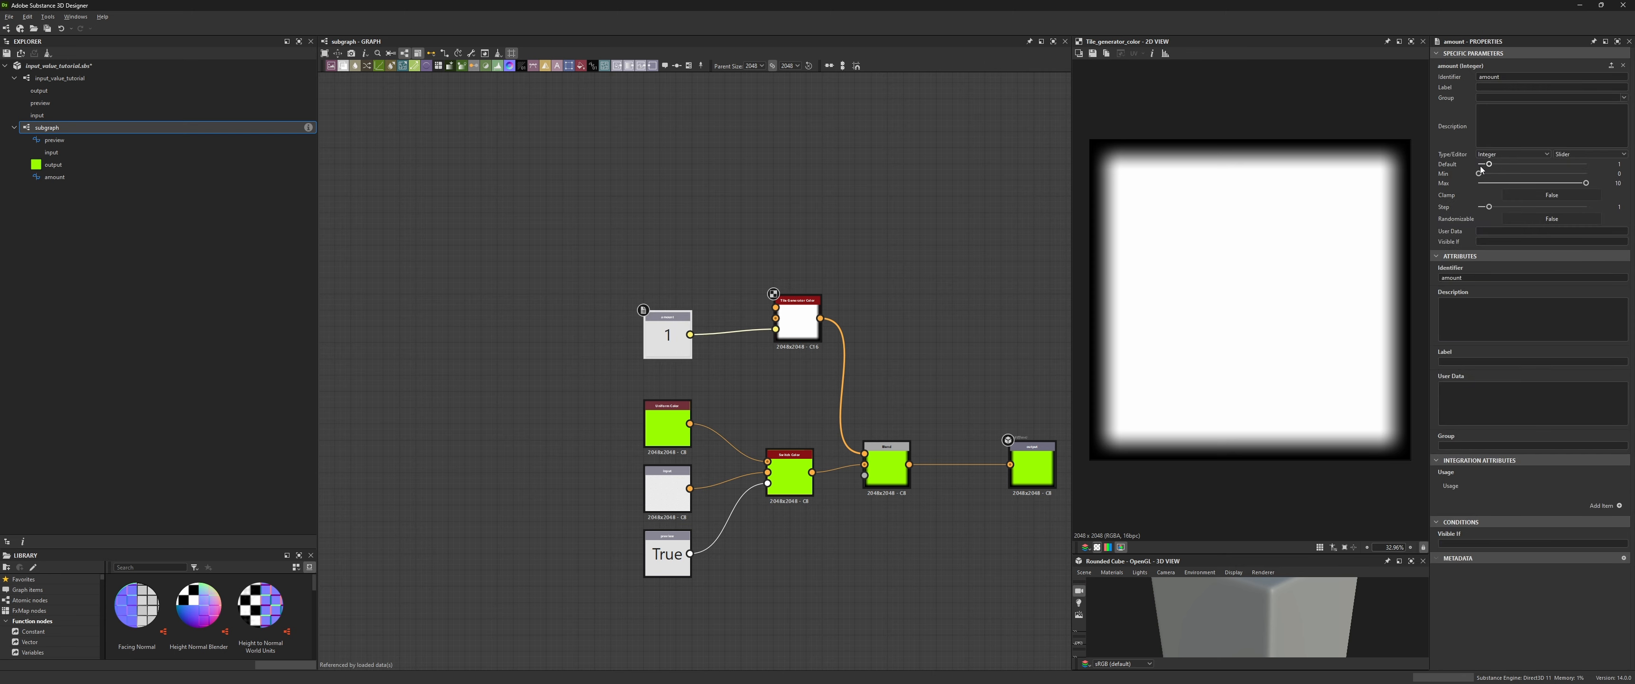
drag(1496, 166, 1532, 168)
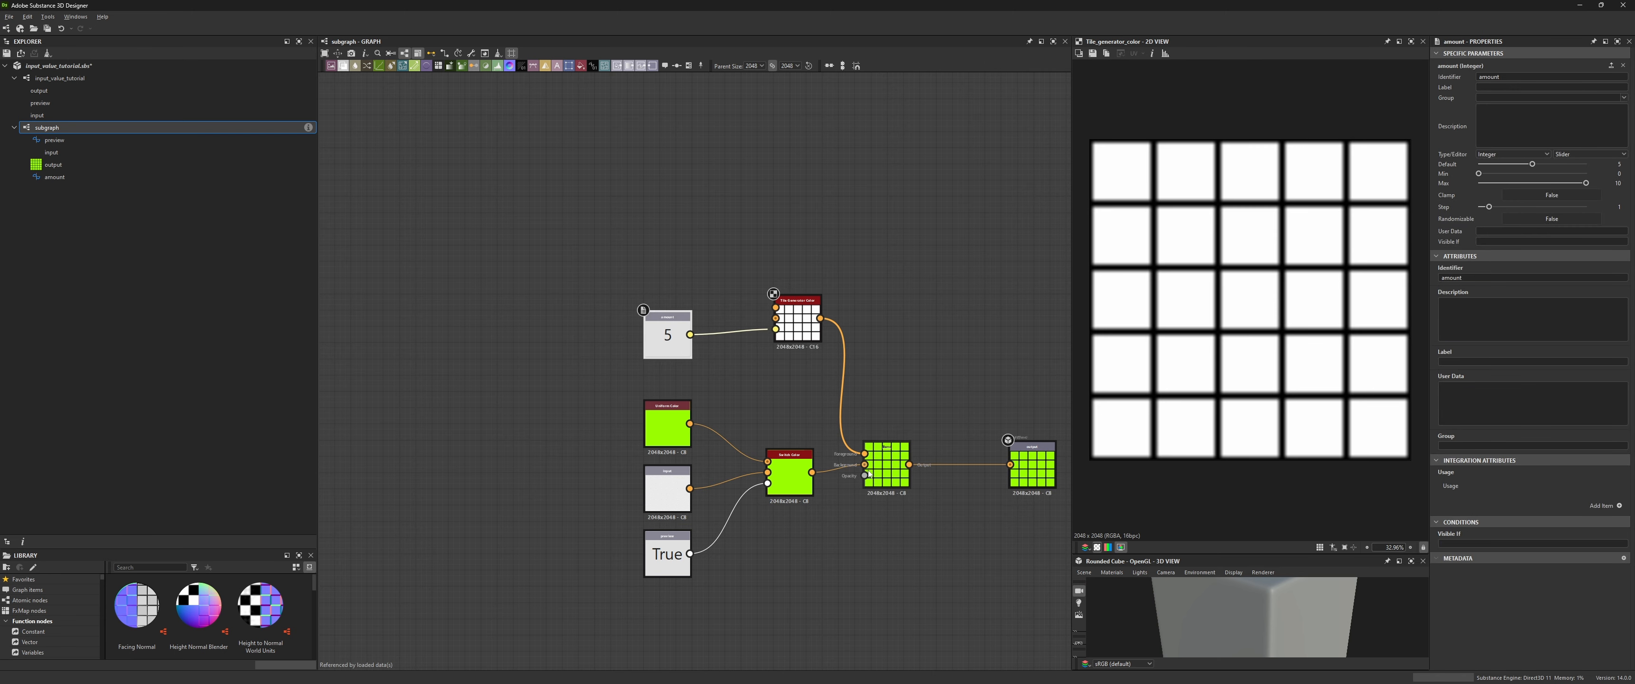
middle_drag(982, 352, 969, 336)
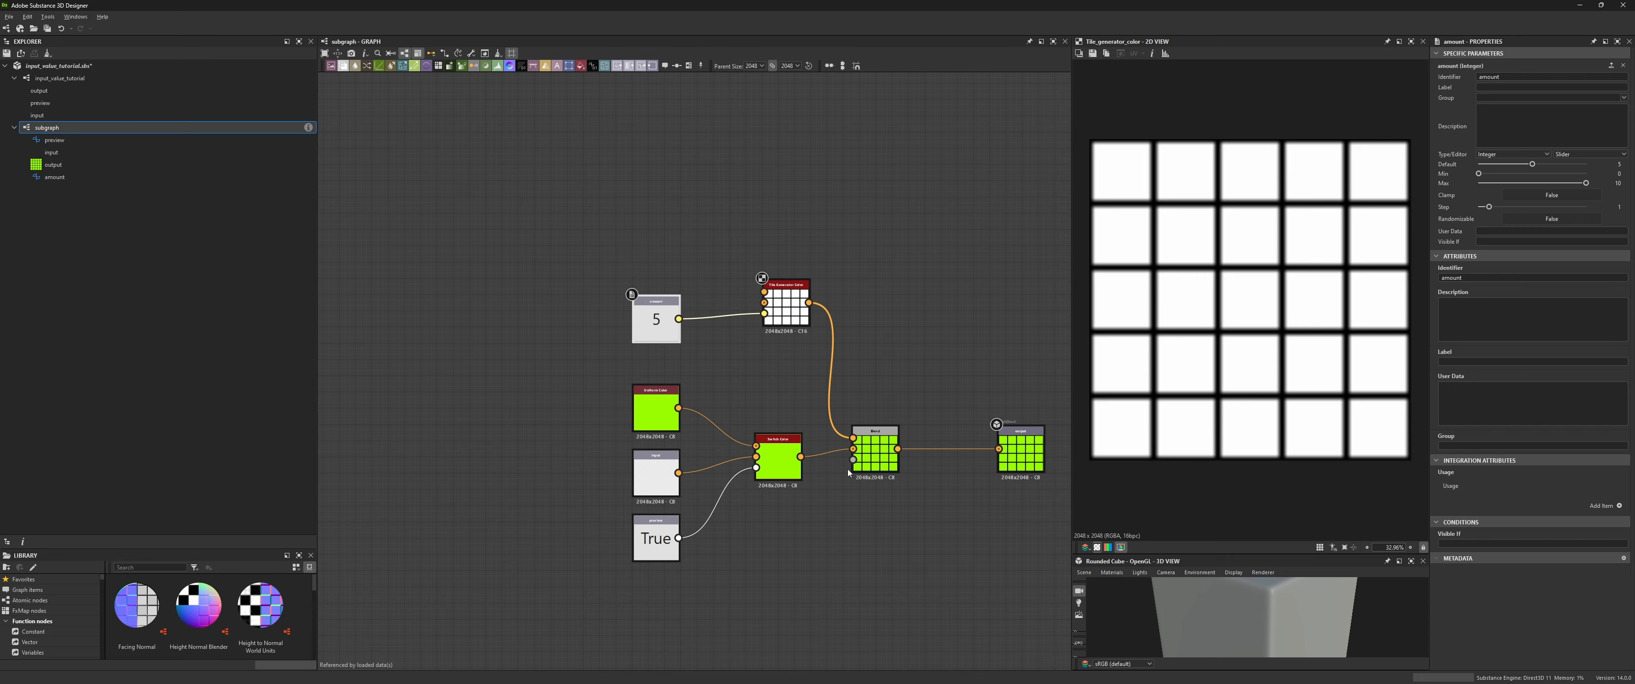
- Return to the main graph and preview the subgraph instances
double_click(60, 77)
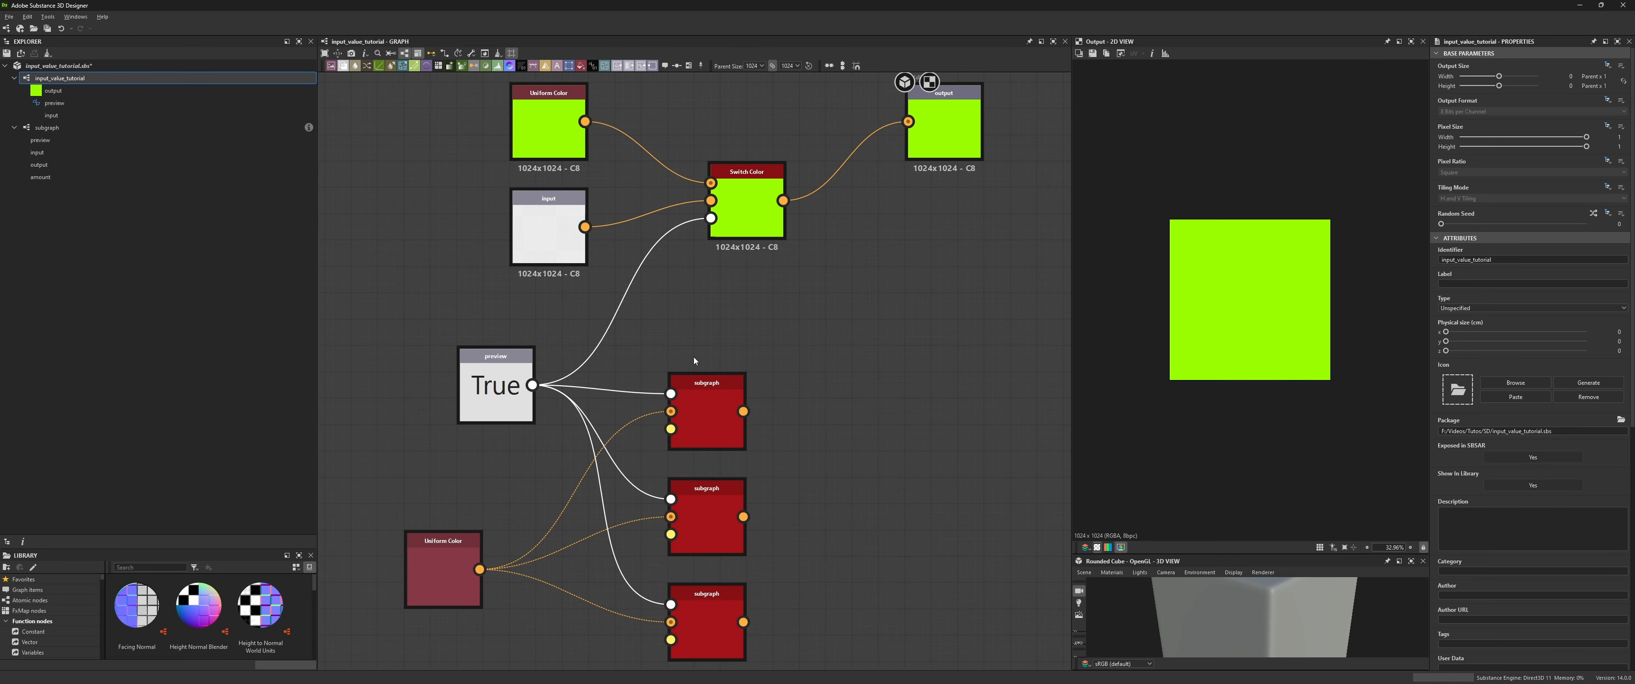
scroll(695, 361, down, 1)
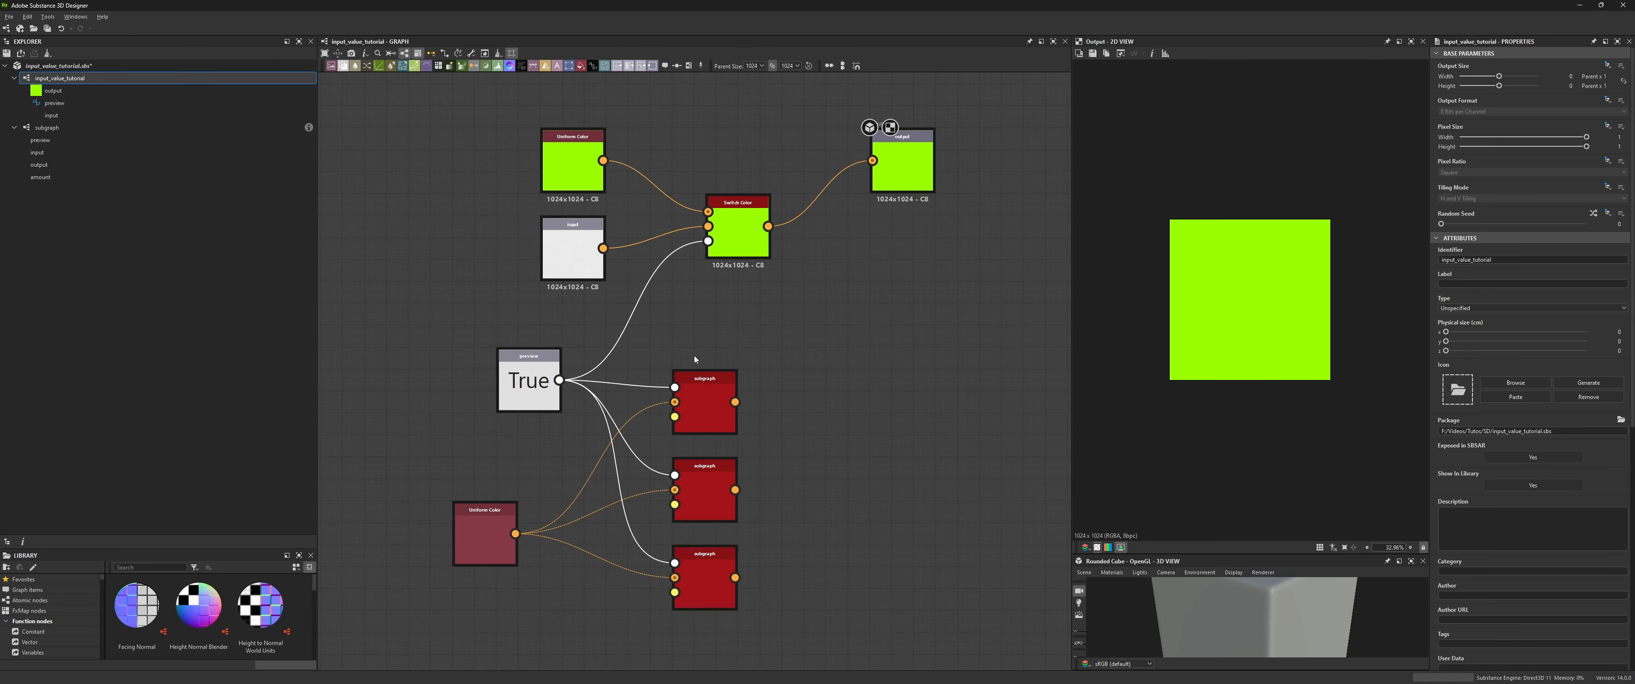
double_click(704, 499)
click(709, 573)
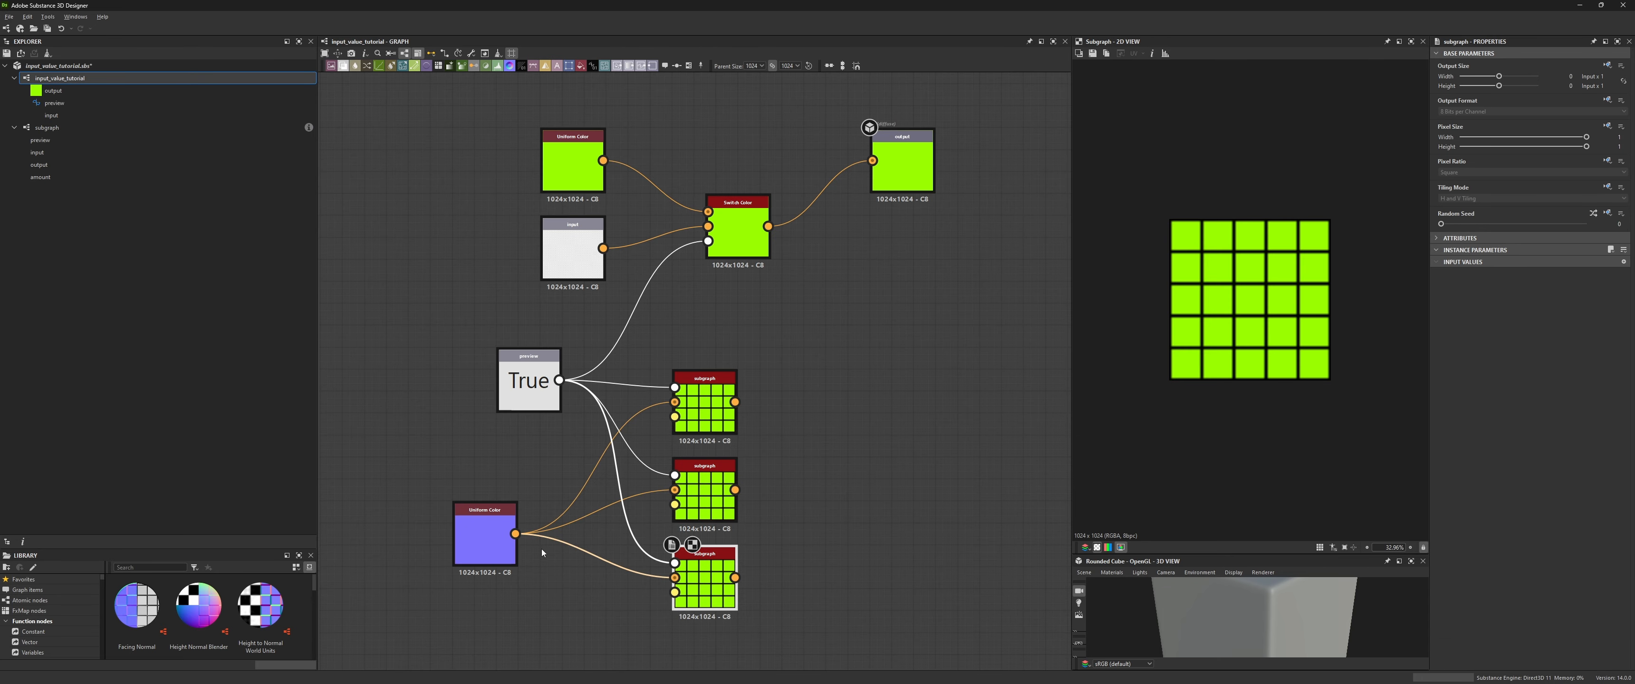
- Add the amount input node to the main graph and connect it to all three subgraph instances
middle_drag(709, 574, 824, 445)
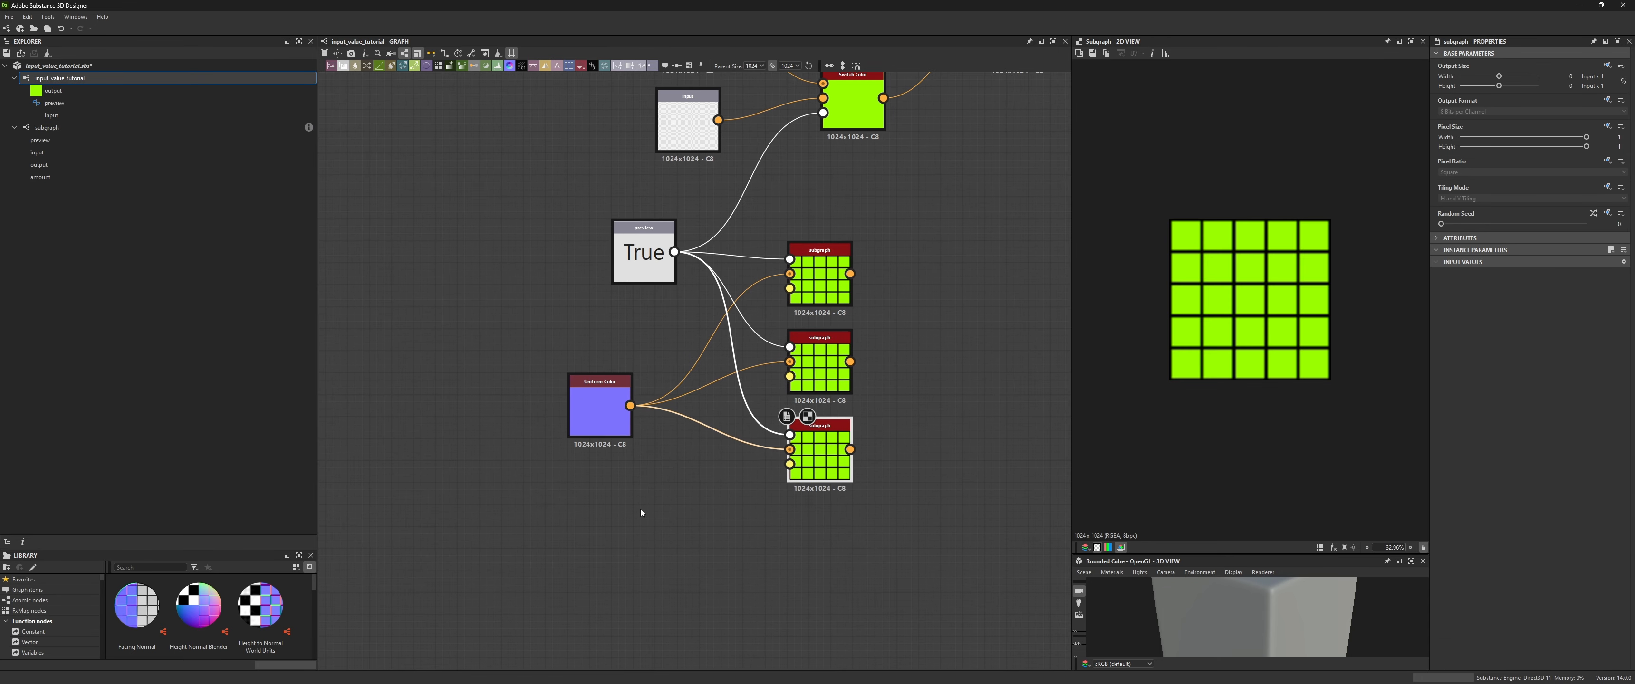
click(599, 508)
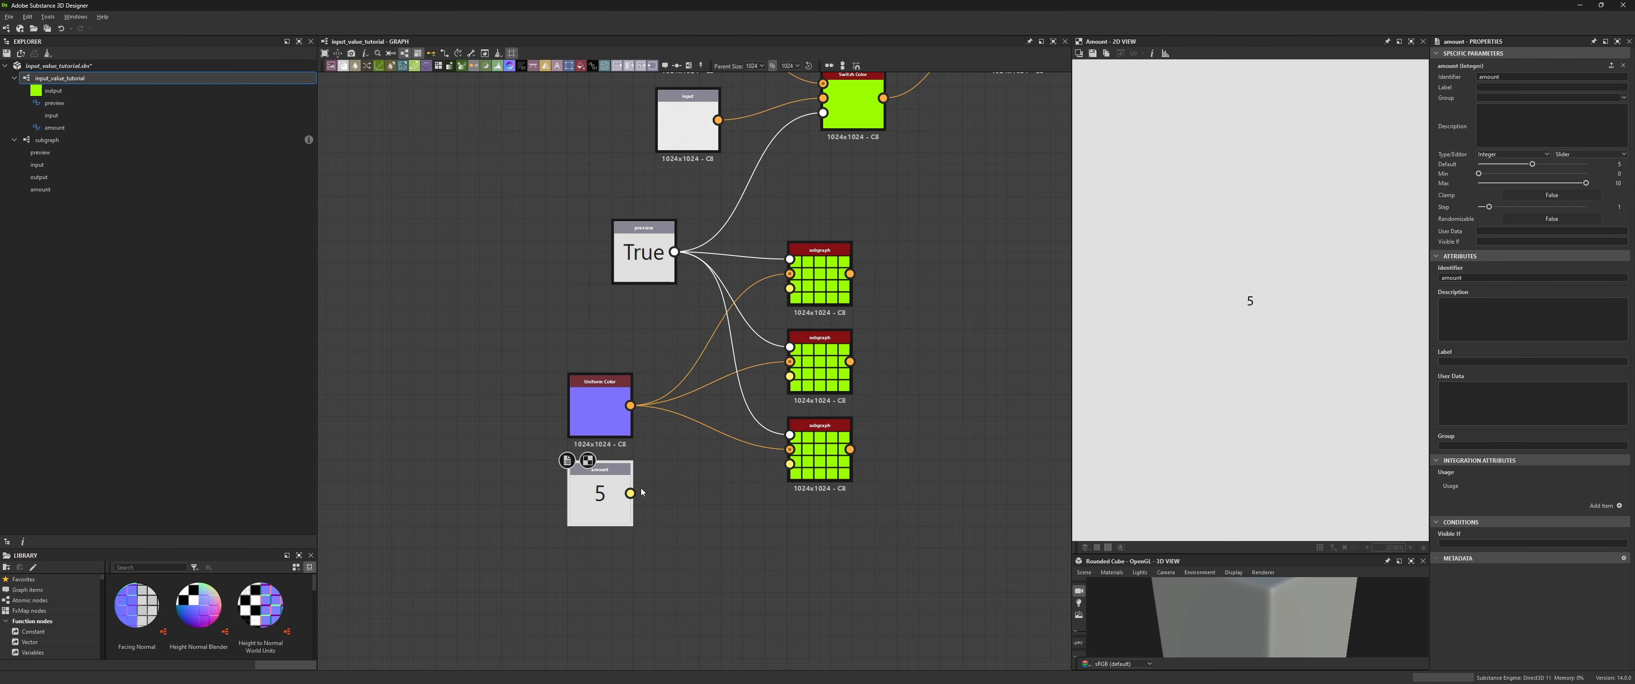
drag(630, 493, 782, 471)
drag(630, 493, 789, 377)
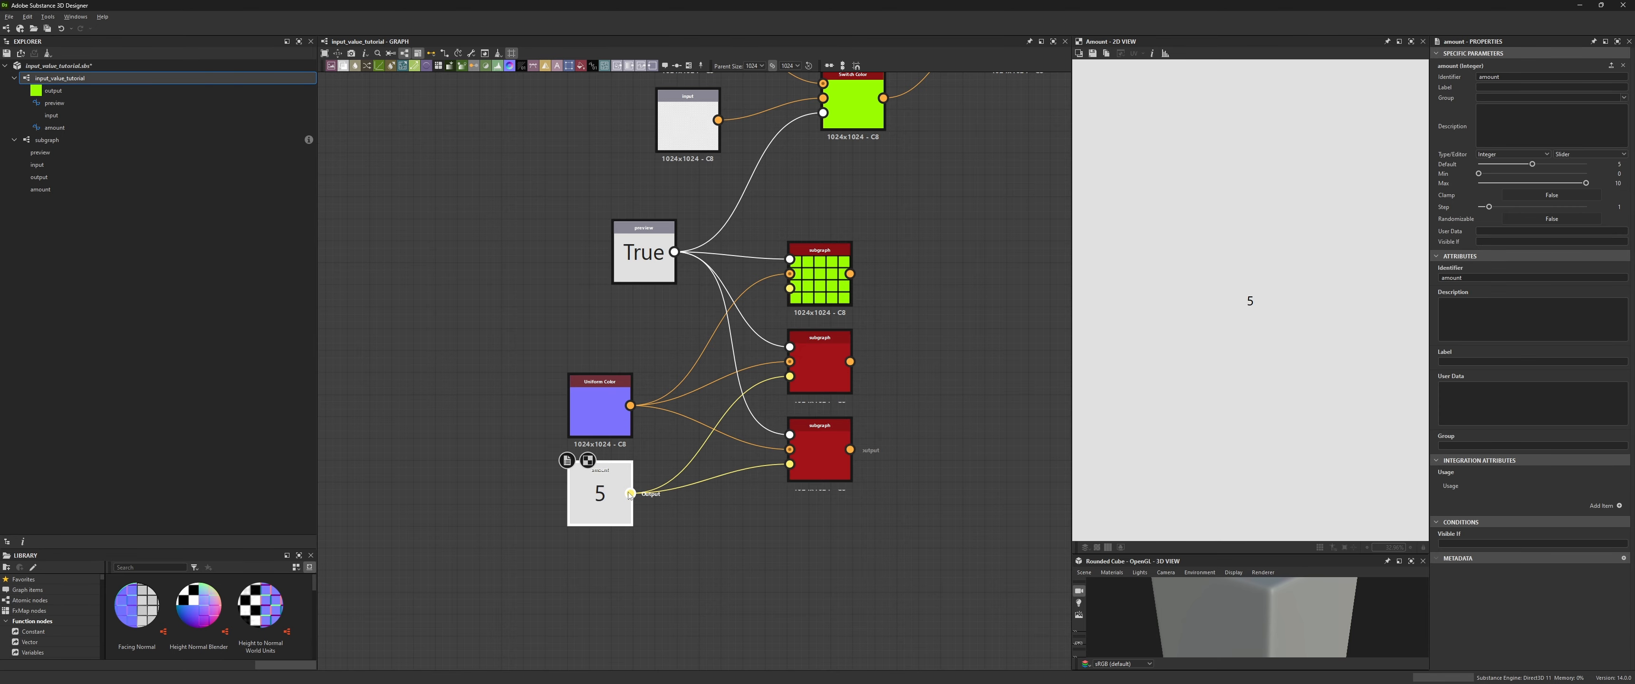
drag(629, 493, 791, 290)
drag(600, 413, 621, 368)
- Set the amount input's default value to 3 and preview the instances
double_click(819, 452)
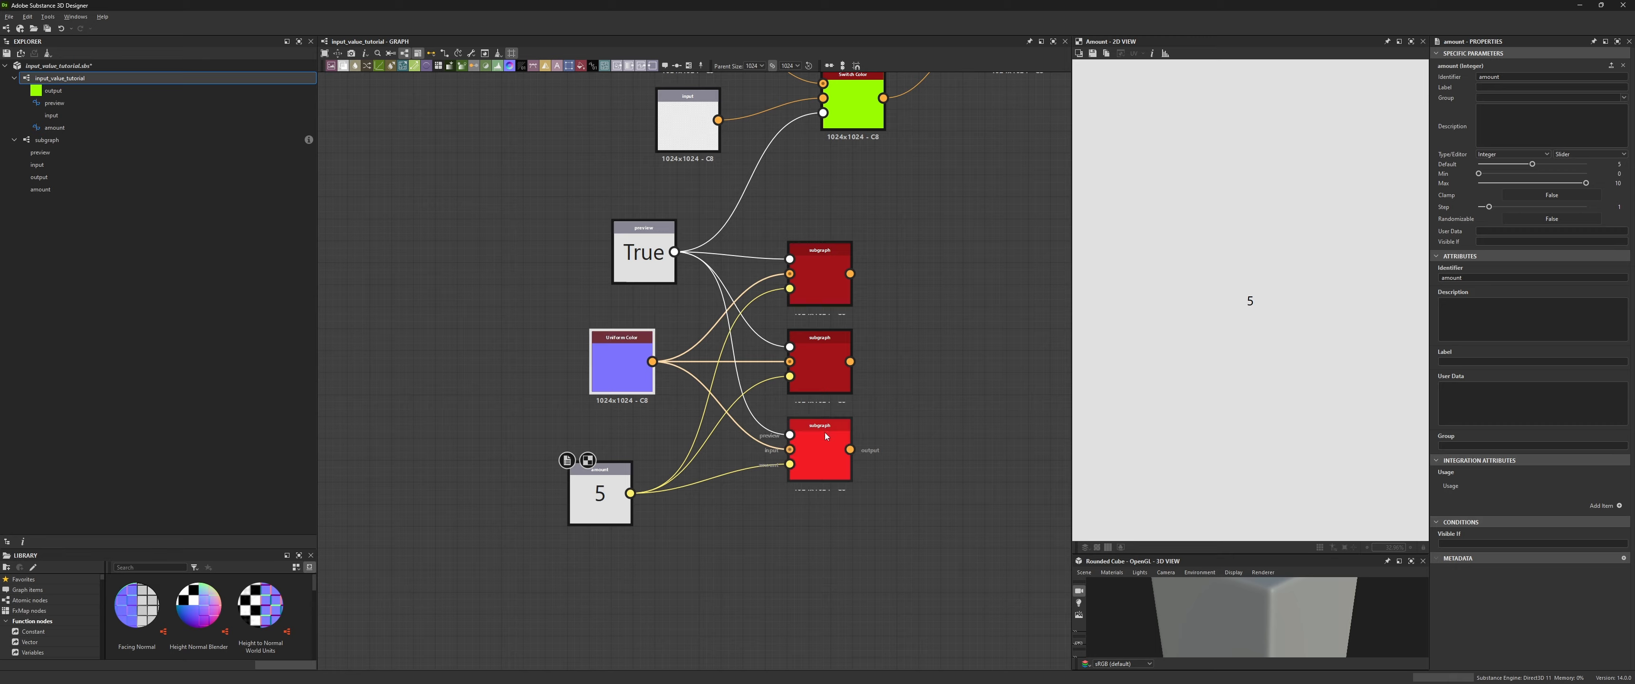
click(823, 356)
click(823, 356)
double_click(821, 282)
click(603, 497)
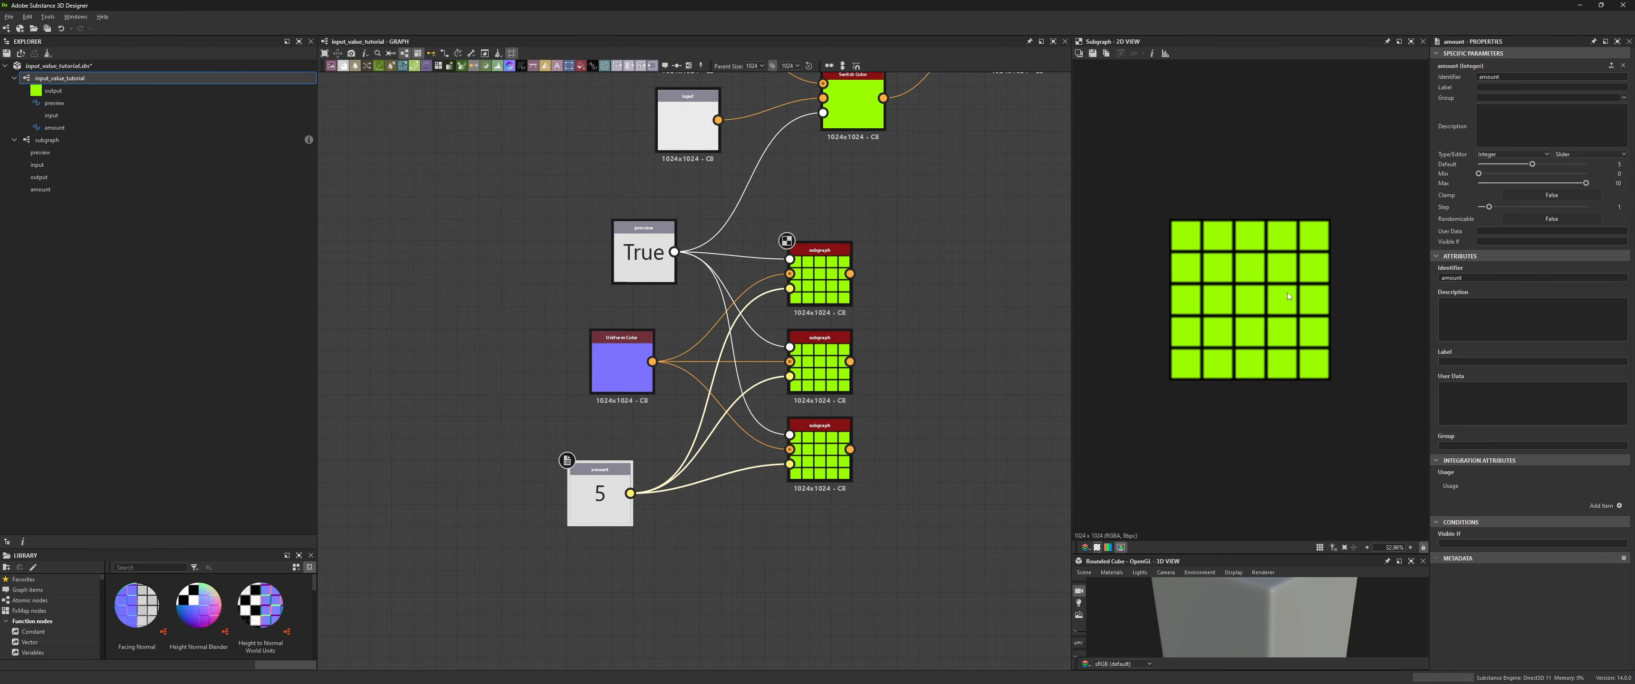
mouse_move(1532, 164)
mouse_down()
mouse_move(1575, 164)
mouse_move(1488, 162)
mouse_move(1576, 164)
mouse_move(1511, 165)
mouse_up()
- Delete the original input, Uniform Color, switch and output nodes from the main graph
double_click(818, 359)
click(600, 494)
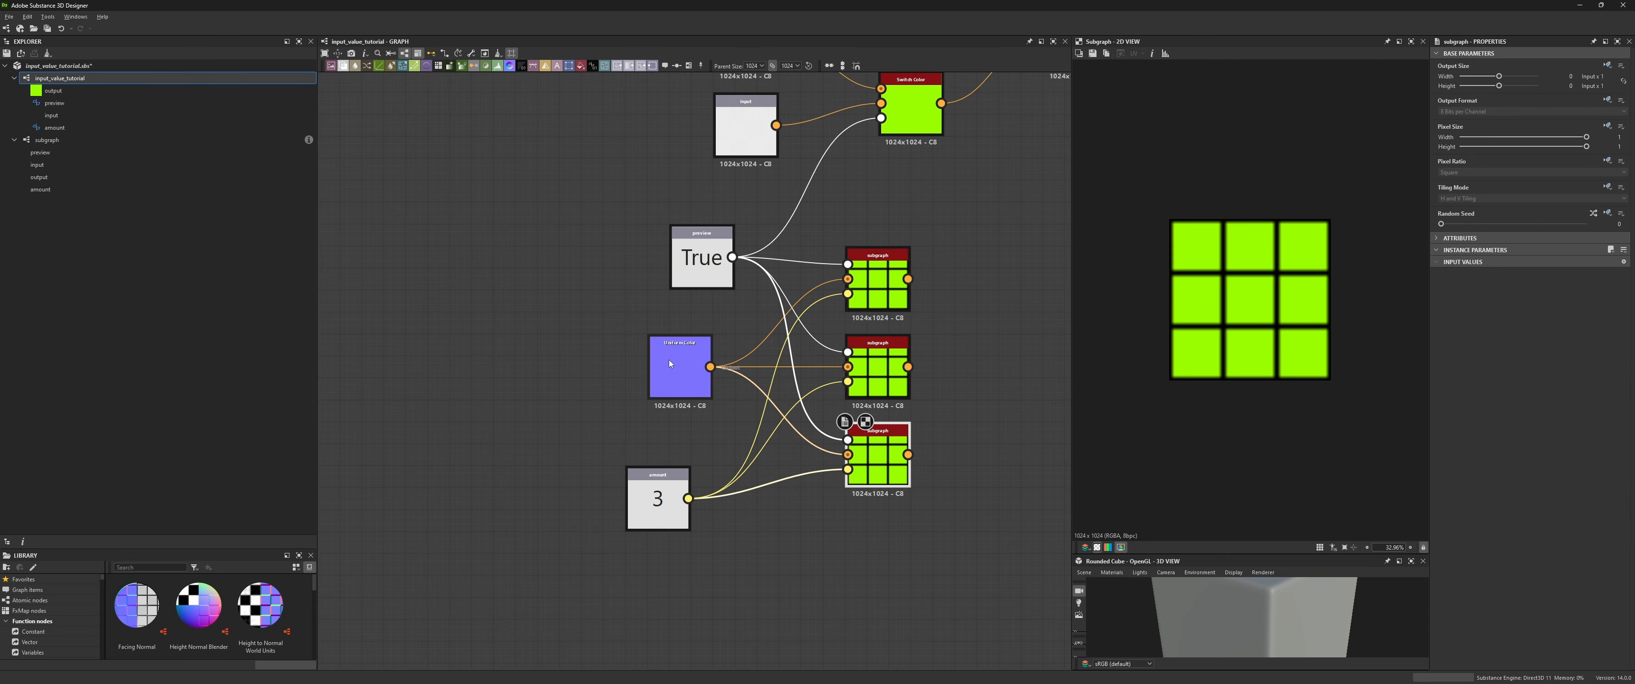
scroll(646, 220, down, 2)
drag(646, 220, 646, 205)
drag(722, 204, 661, 121)
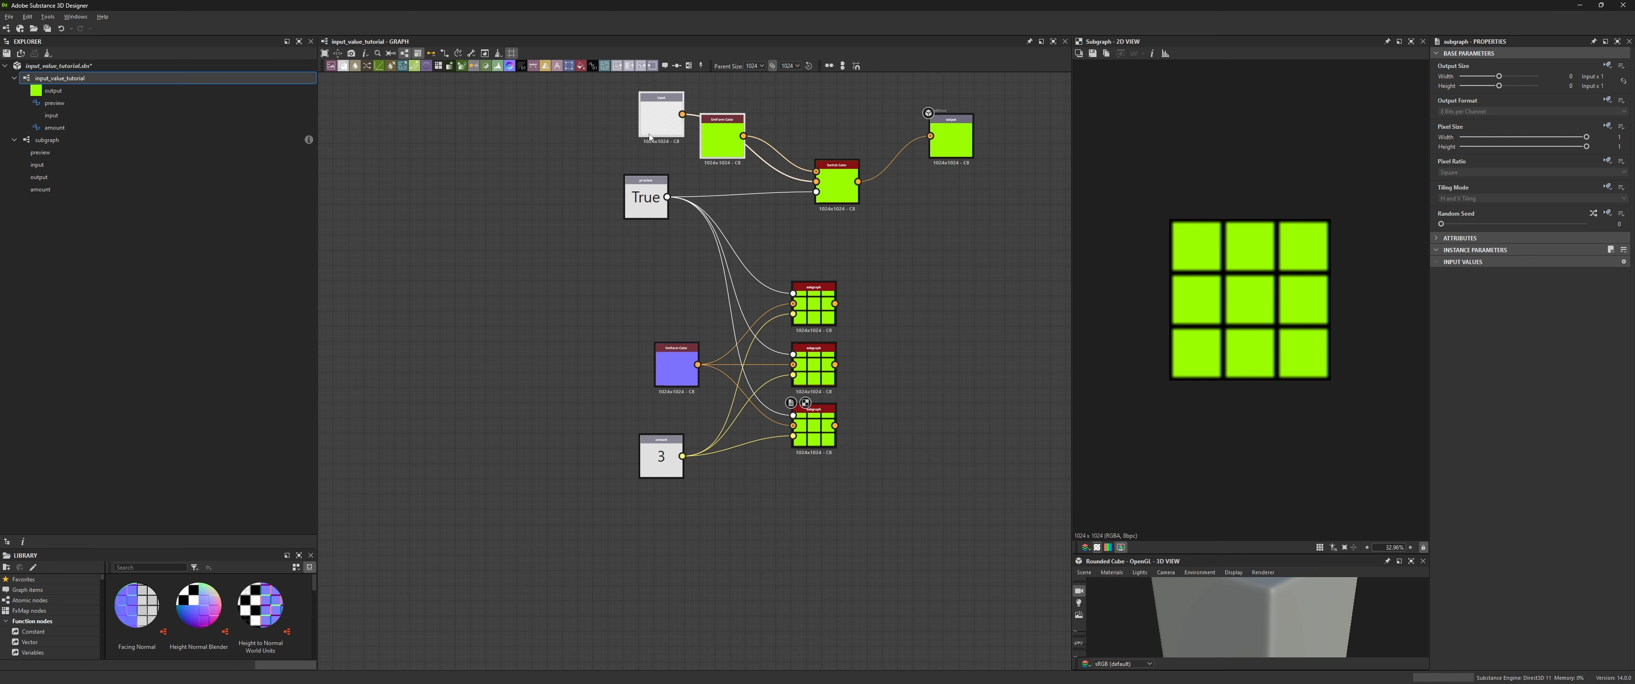
drag(990, 89, 634, 166)
key(Delete)
- Move the preview node down and duplicate the blue Uniform Color node twice
drag(646, 205, 677, 579)
drag(686, 378, 569, 365)
key(ctrl+d)
key(ctrl+d)
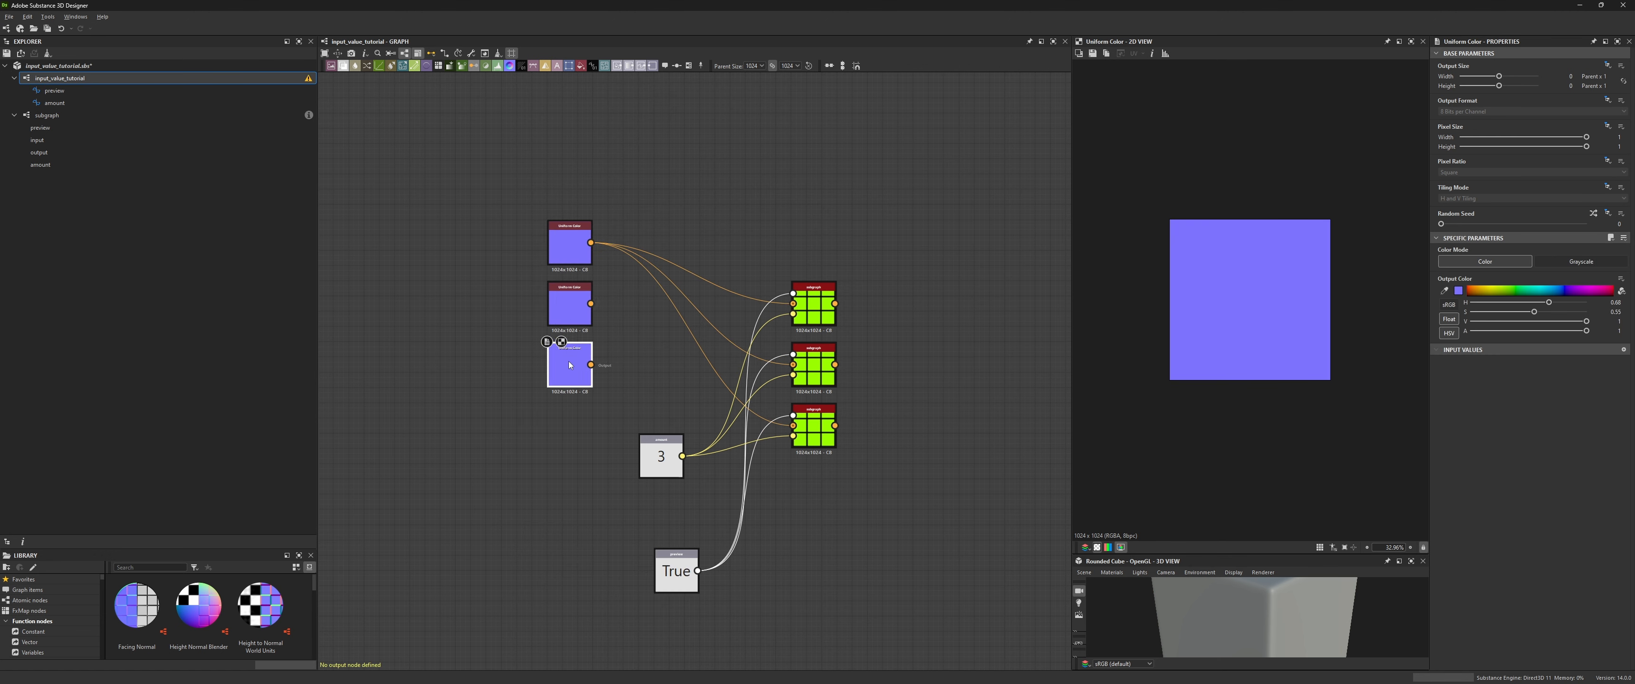
- Color the two duplicates green and purple and connect each to its own subgraph instance
double_click(570, 306)
click(1508, 291)
double_click(570, 366)
click(1580, 291)
drag(591, 304, 792, 365)
drag(591, 365, 793, 426)
- Set the preview node's default value to False and view each subgraph instance
double_click(814, 431)
click(677, 571)
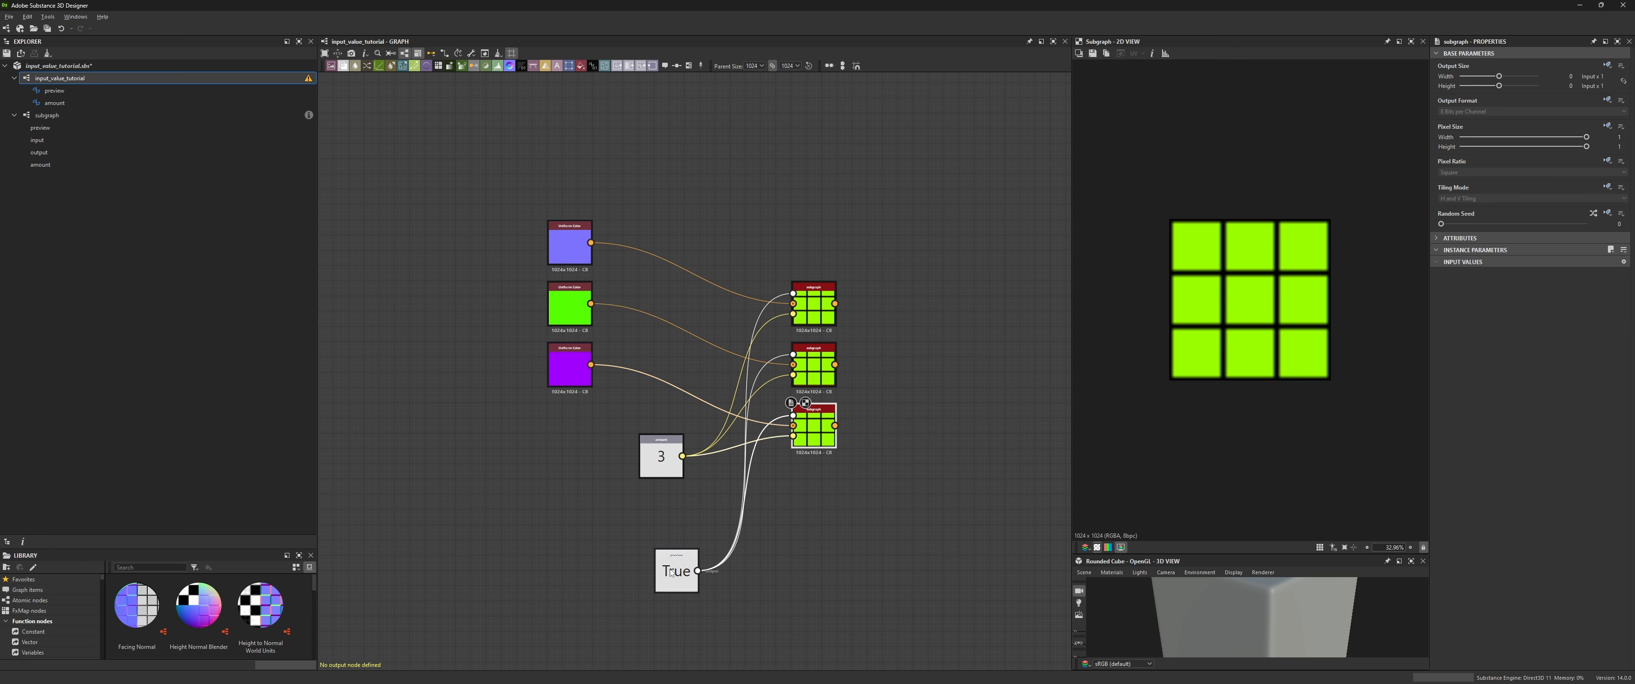
click(1510, 166)
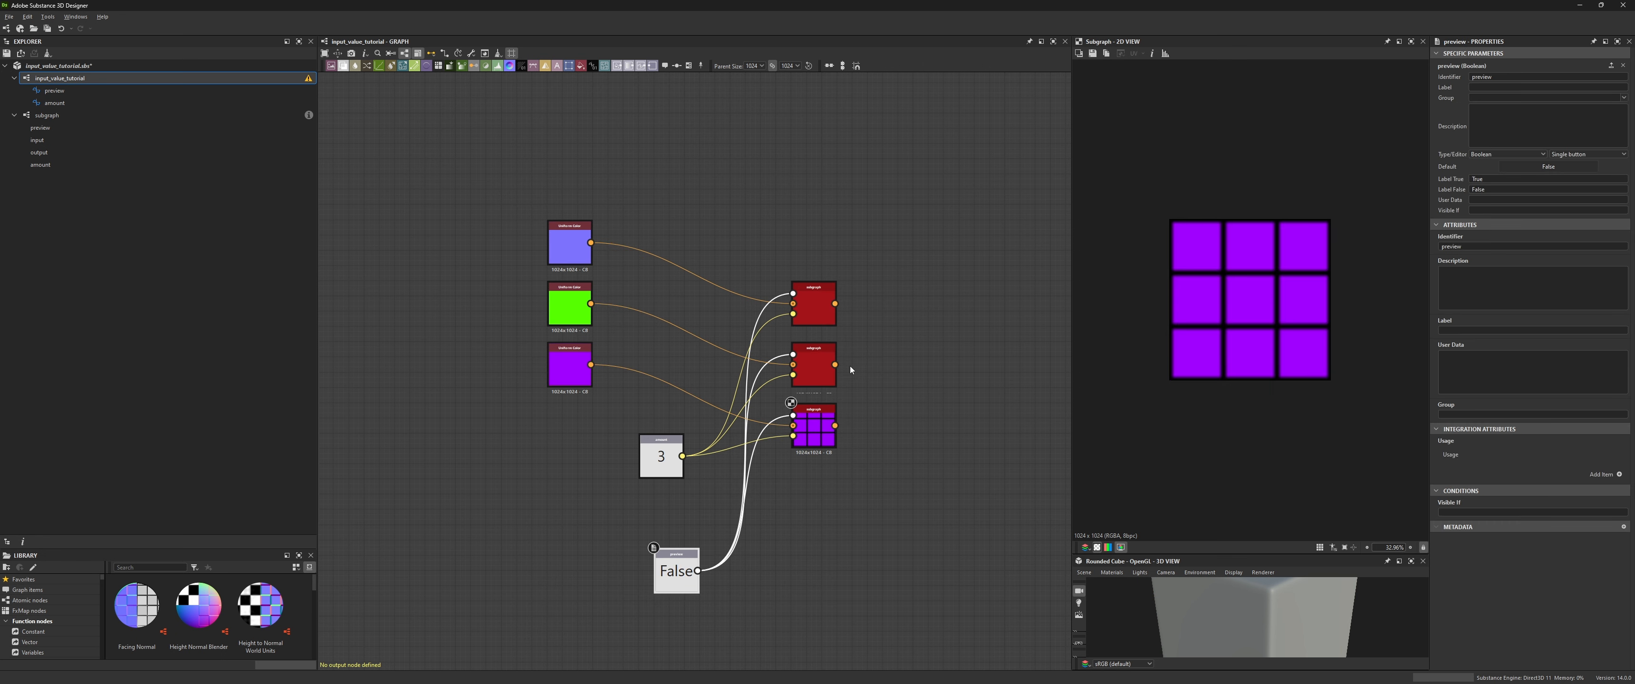
double_click(816, 368)
double_click(816, 308)
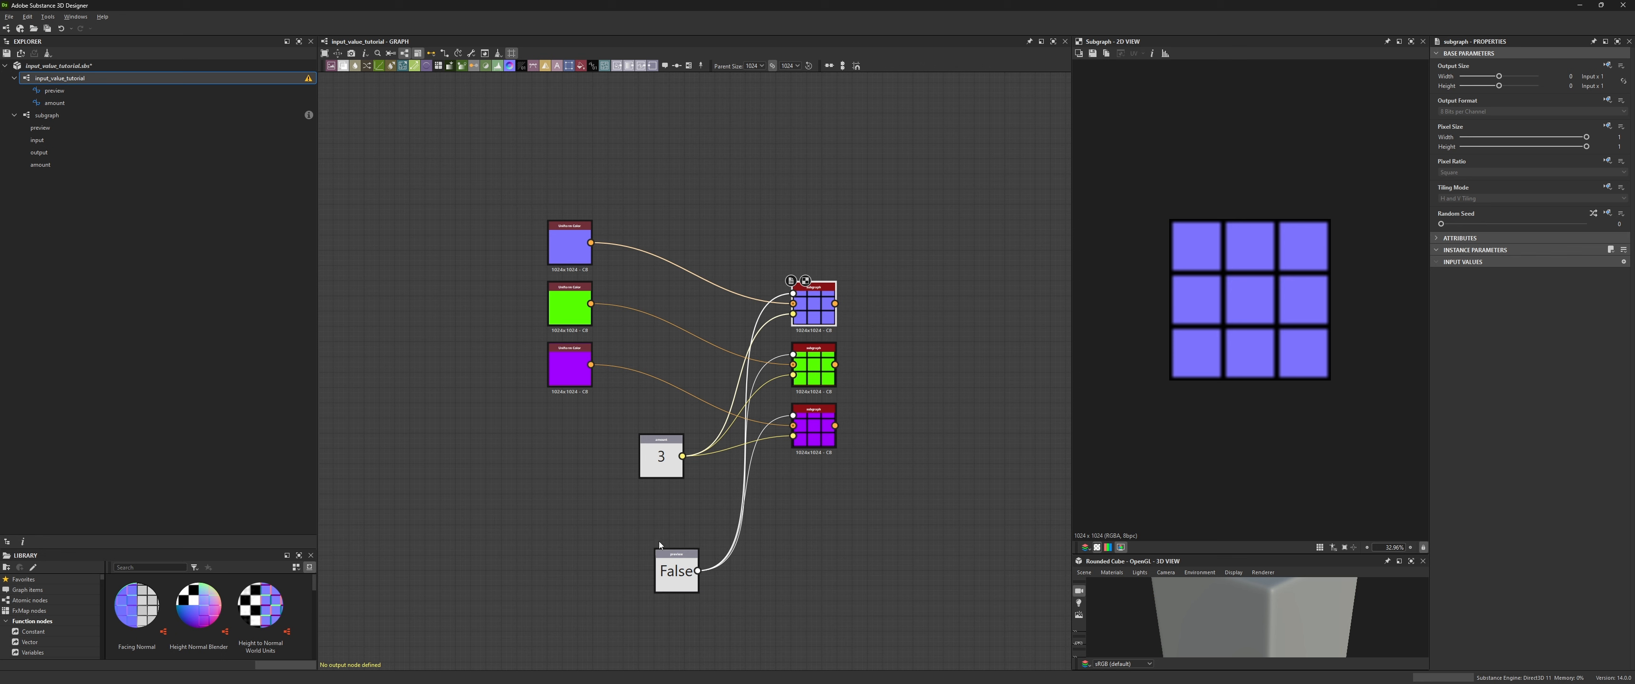
- Move the amount node and set its default value to 10
click(661, 457)
drag(677, 453, 583, 435)
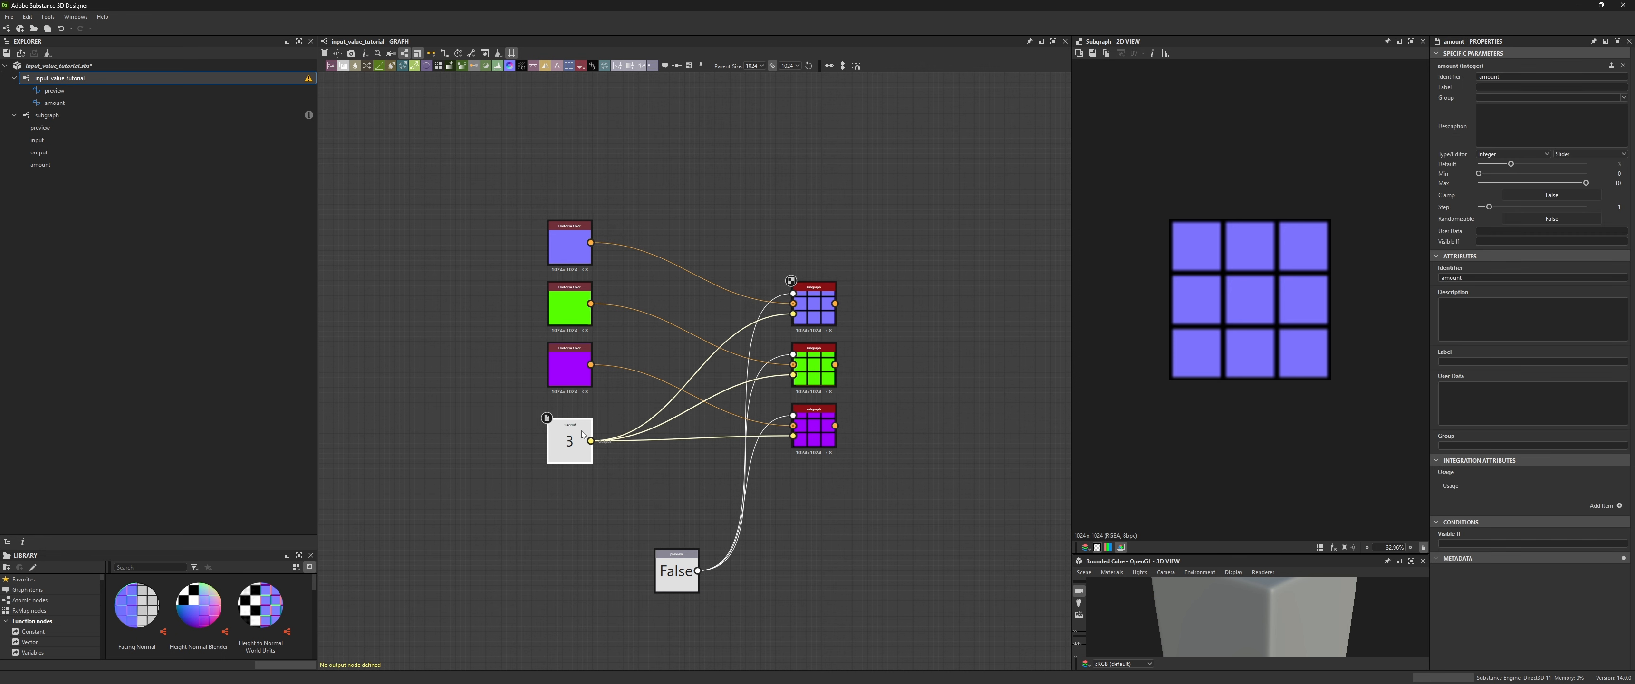
drag(1511, 164, 1584, 165)
double_click(815, 367)
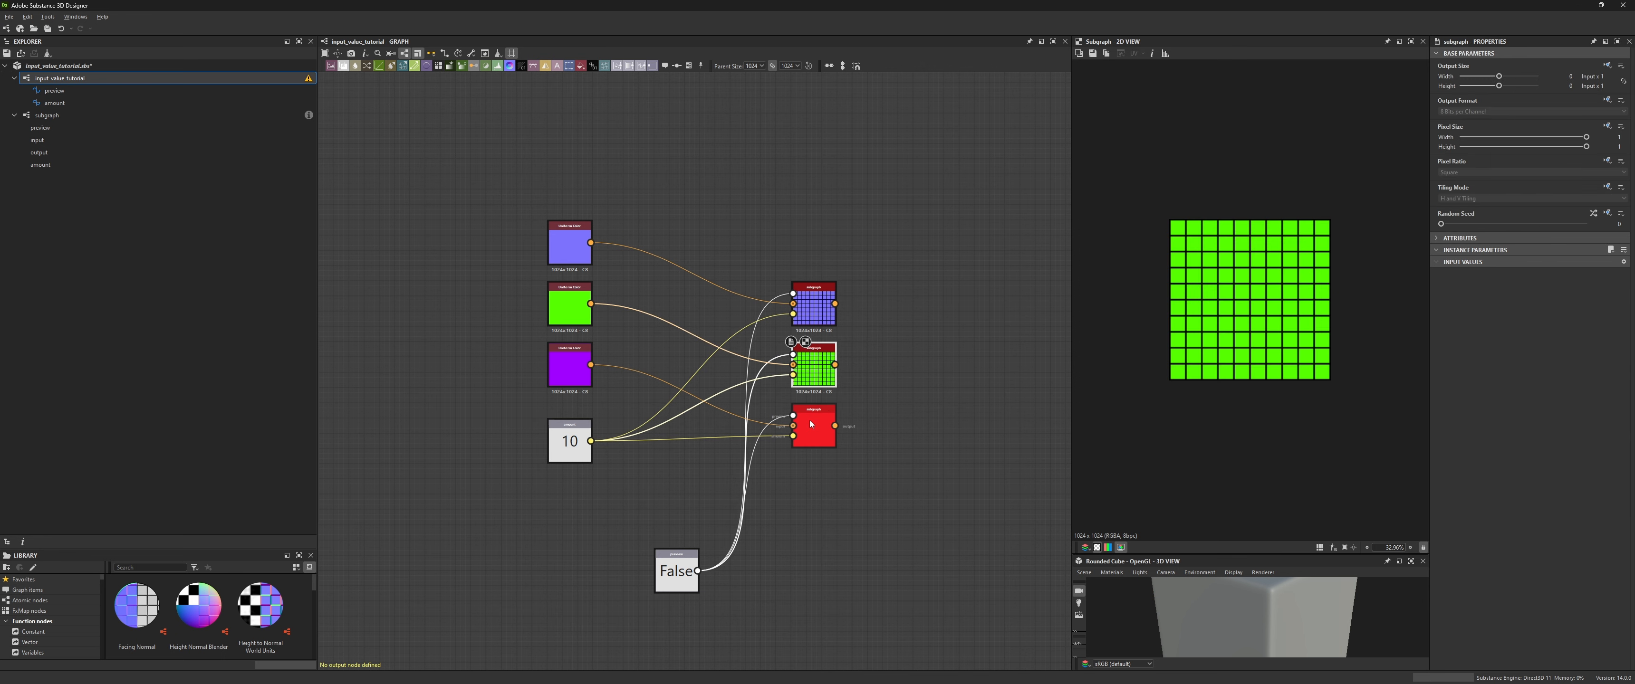
double_click(810, 425)
click(571, 442)
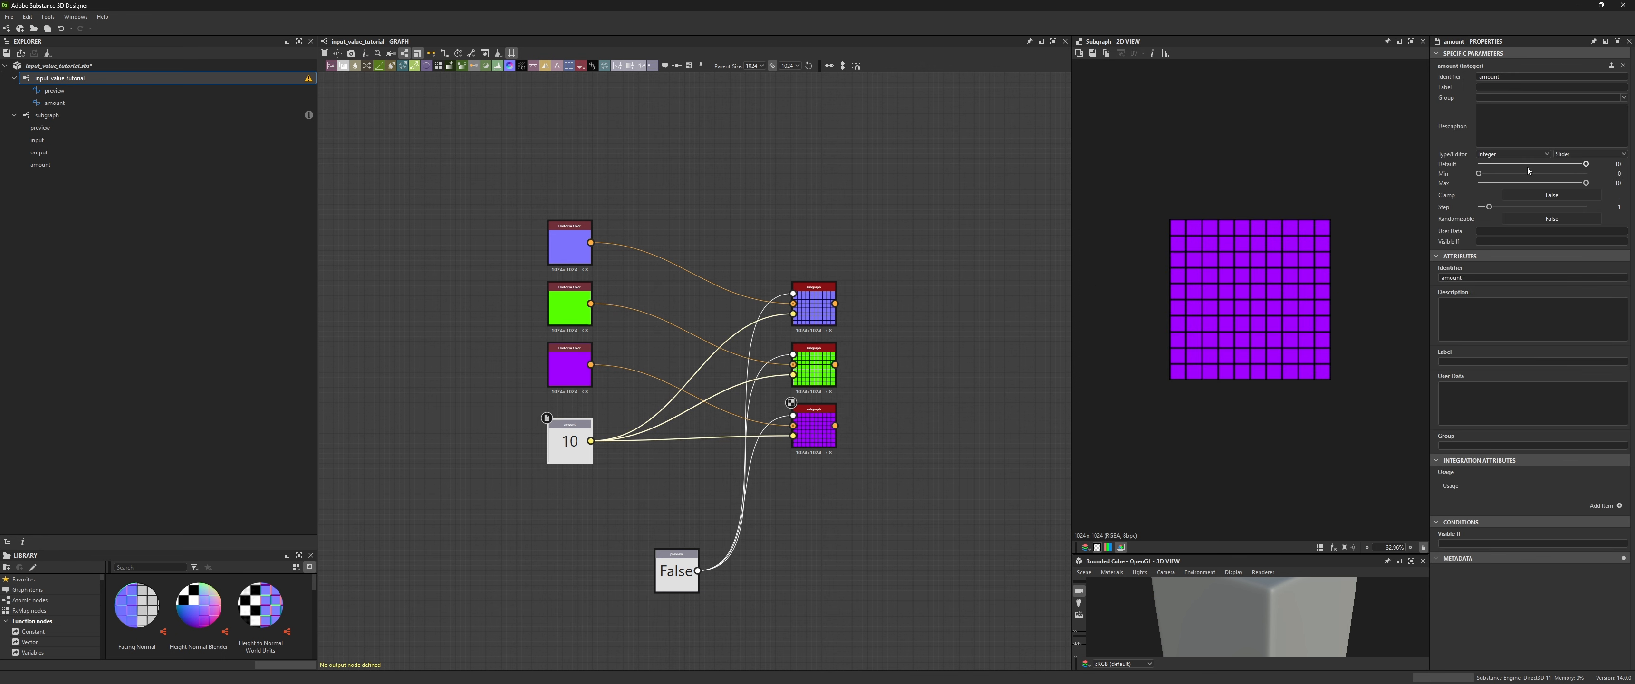
- Set the amount default back to 3 and view the first two instances
drag(1528, 168, 1511, 169)
double_click(813, 368)
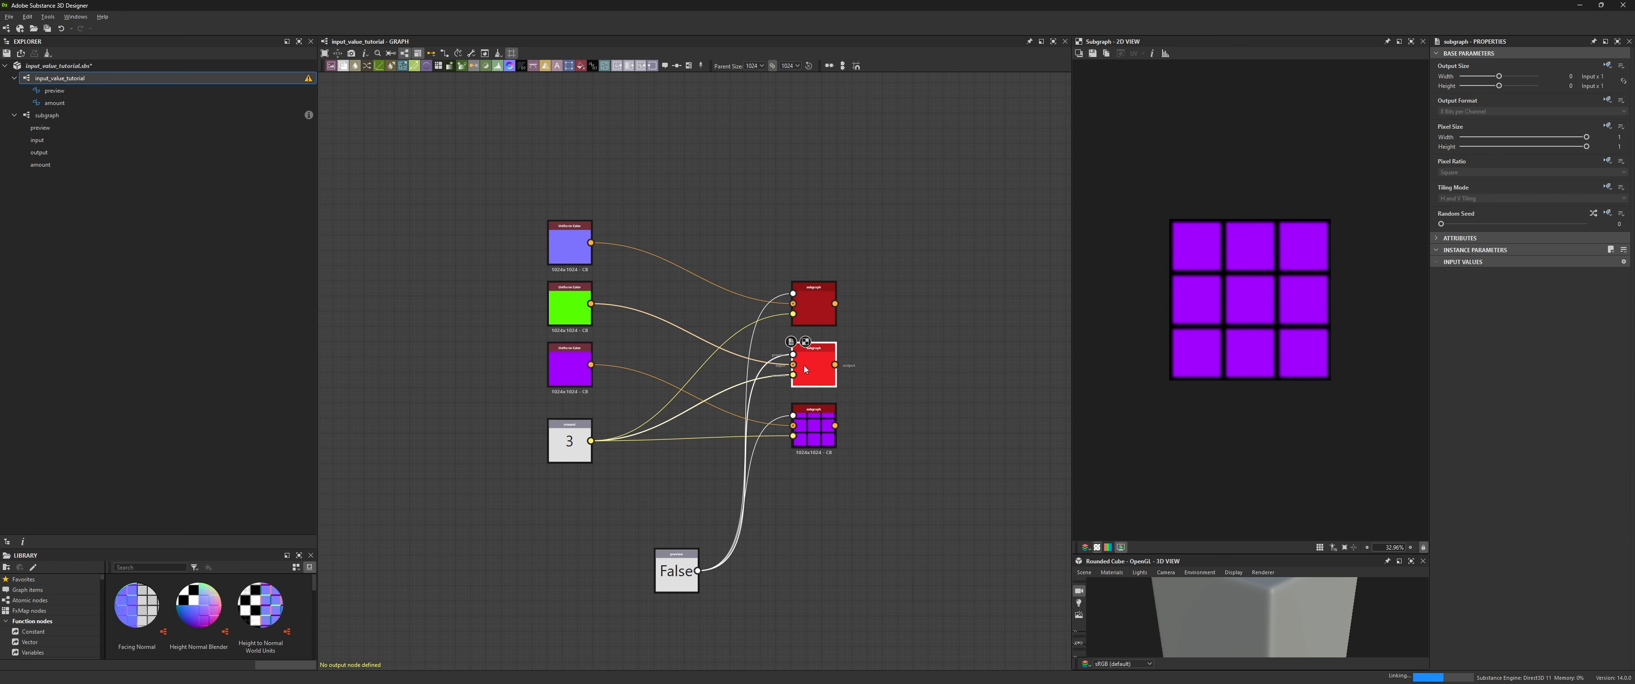
double_click(813, 308)
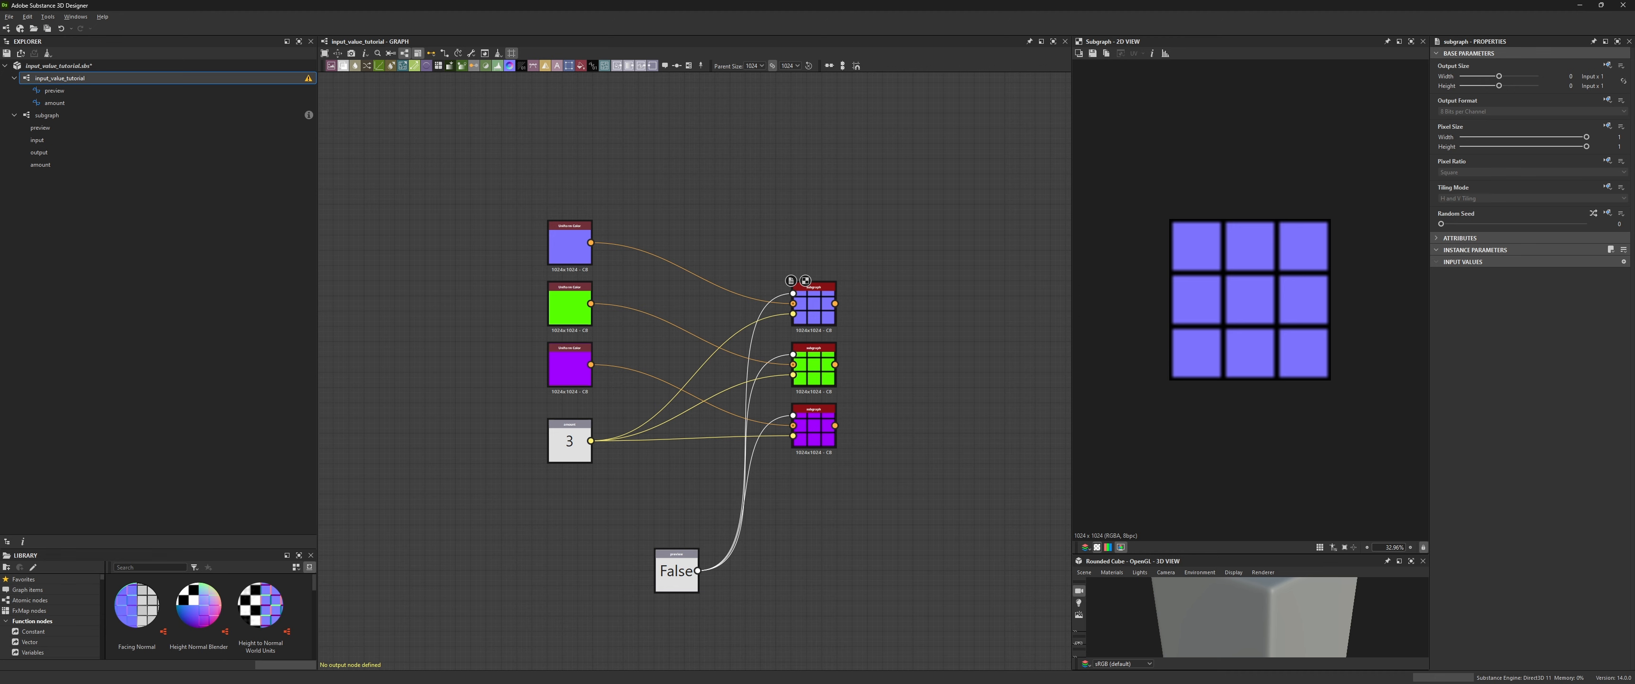